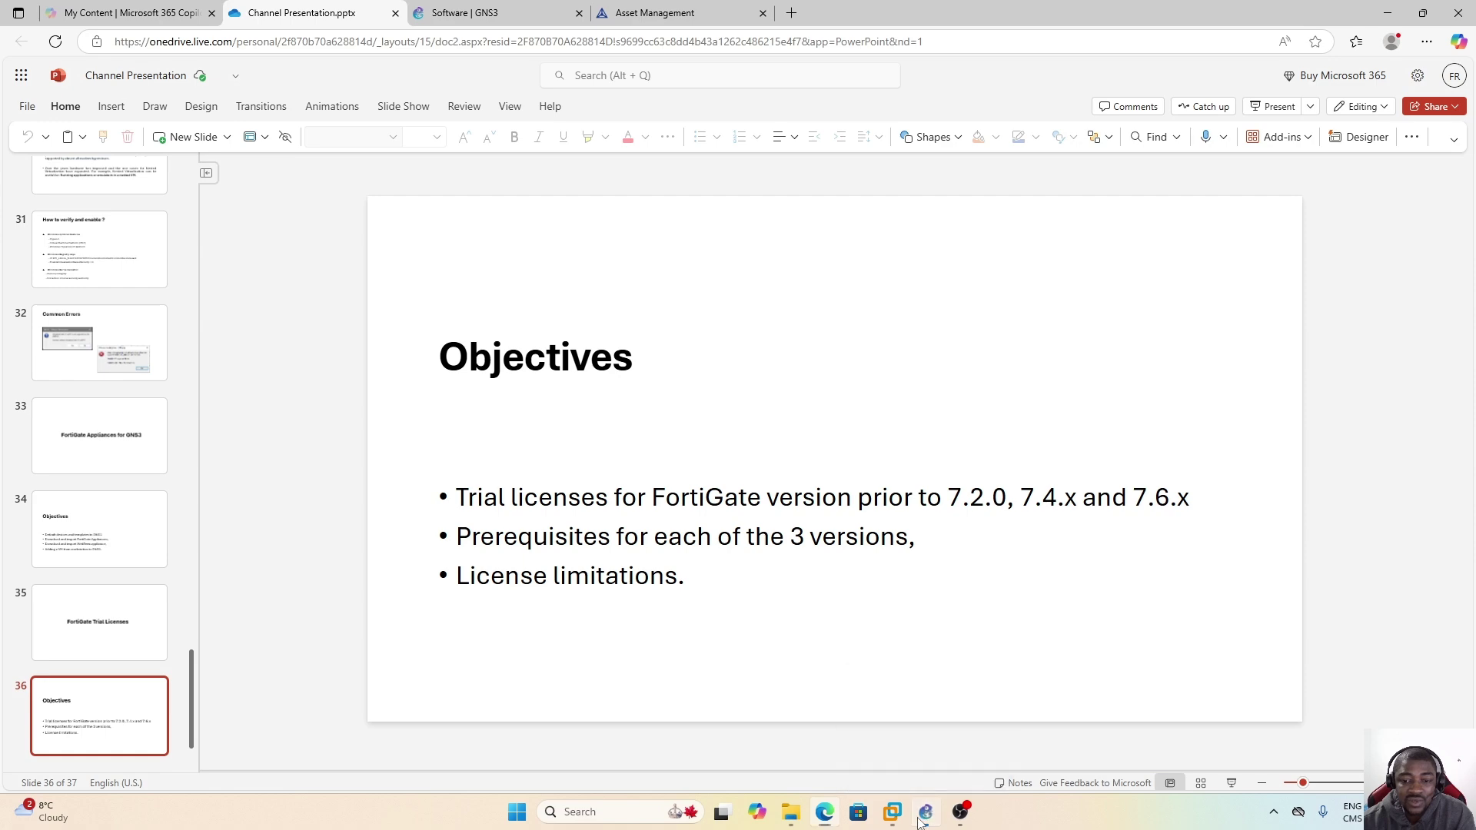
Leave the PowerPoint Objectives slide and switch over to the GNS3 project.
left_click(925, 813)
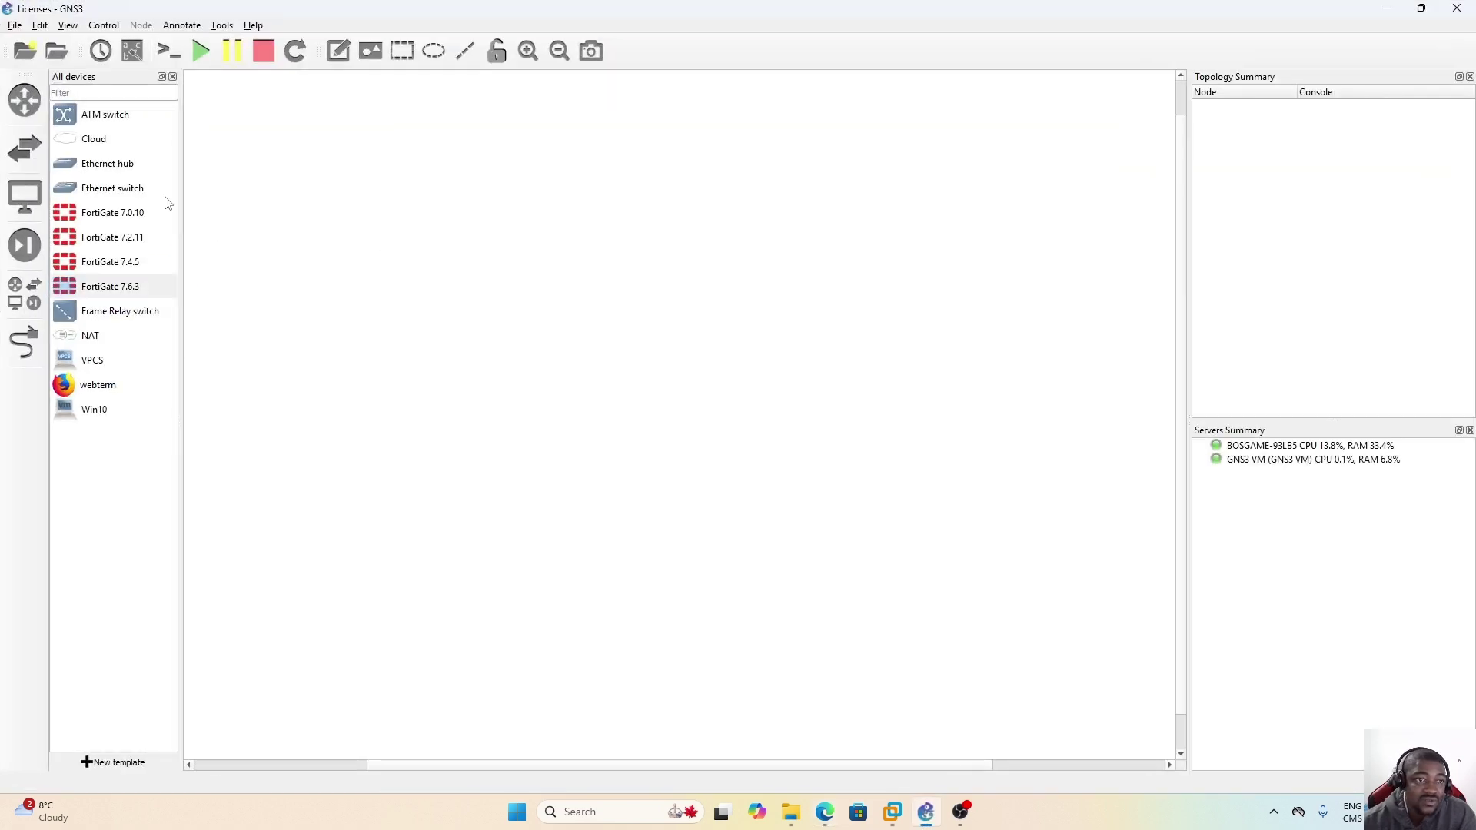
Drop a Cloud node onto the empty canvas and host it on the GNS3 VM as Cloud1.
left_click_drag(93, 139, 711, 137)
left_click(745, 405)
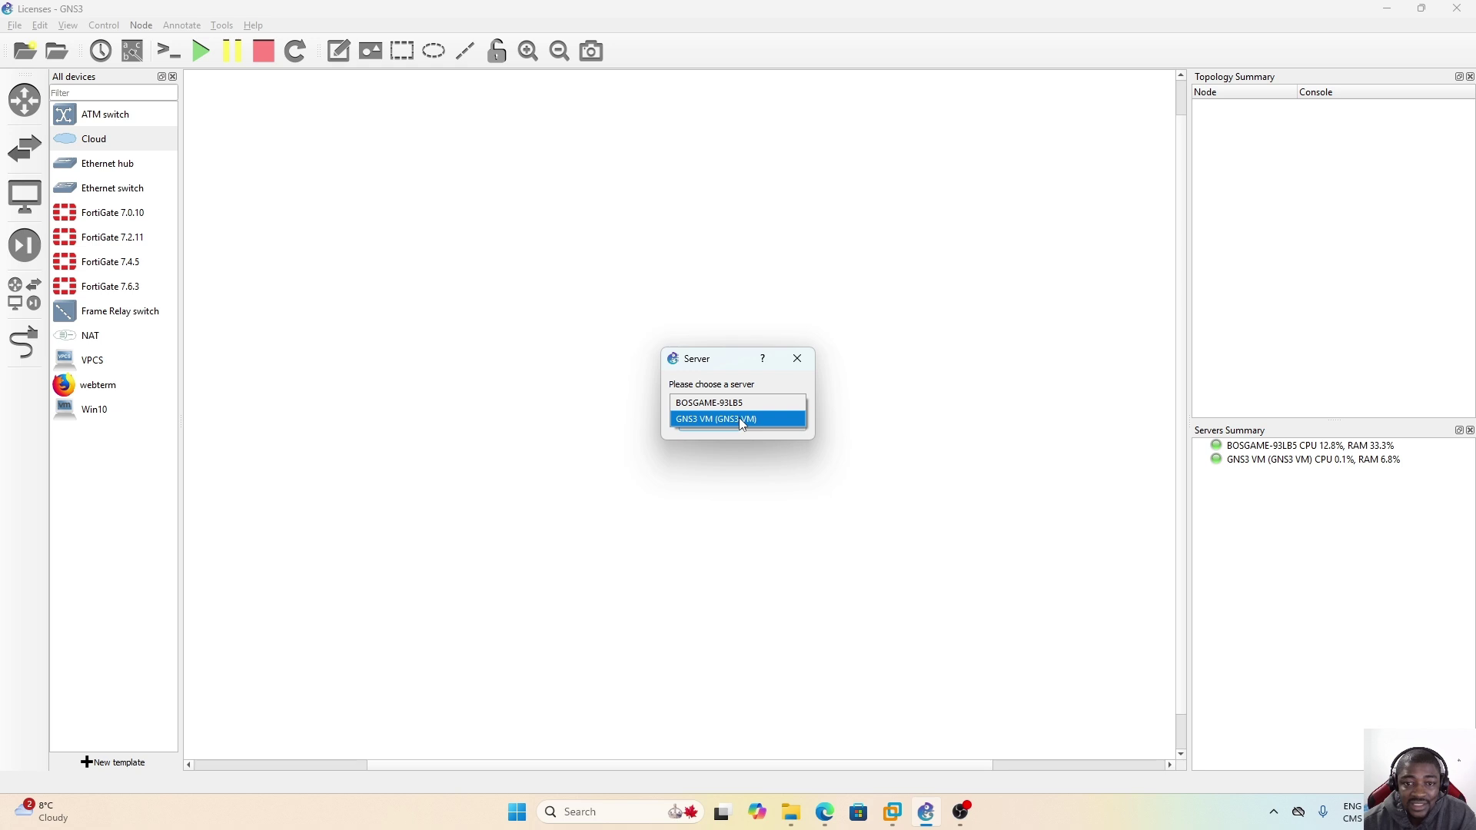
left_click(736, 374)
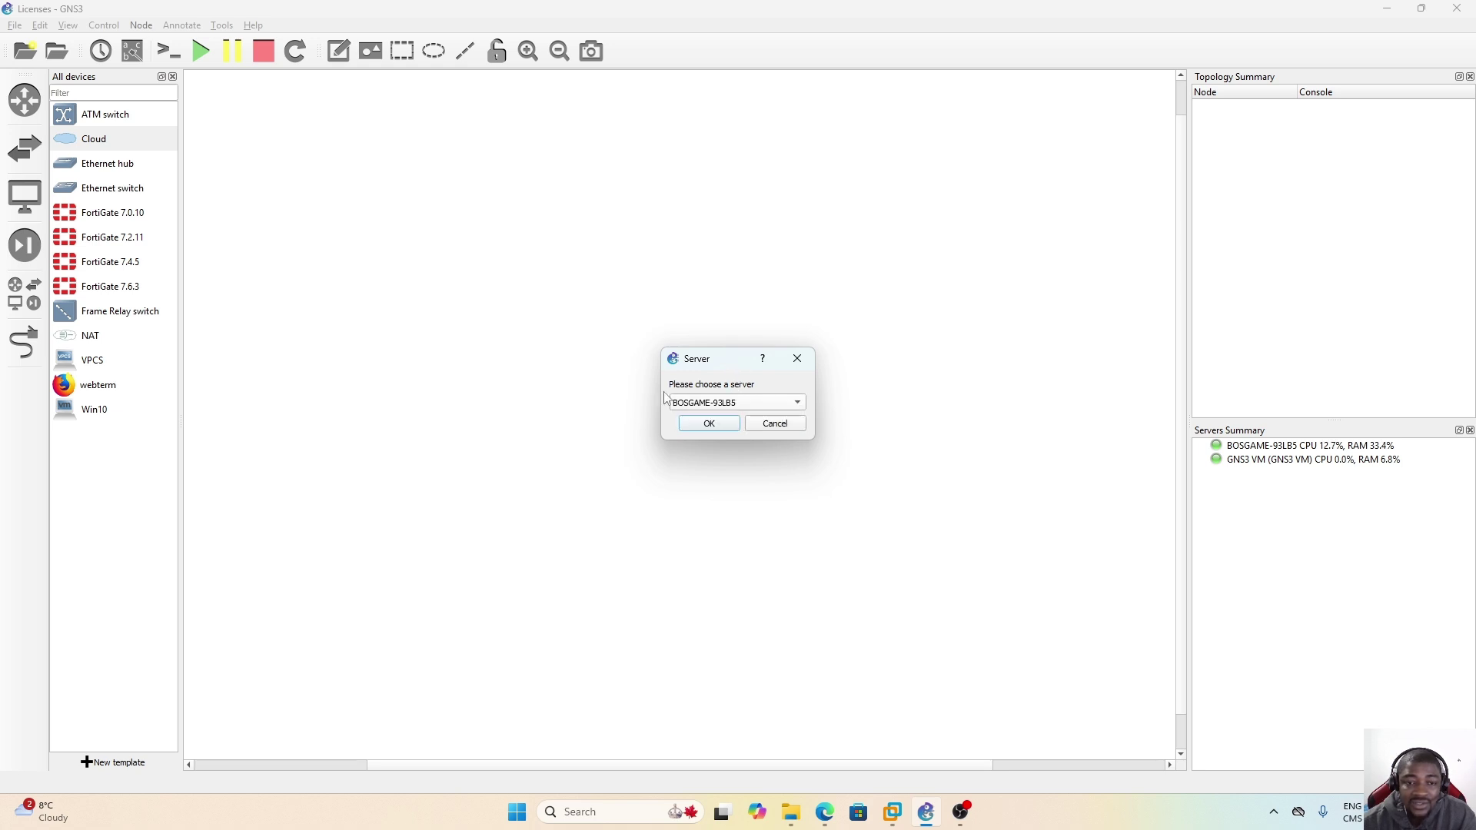
left_click(749, 403)
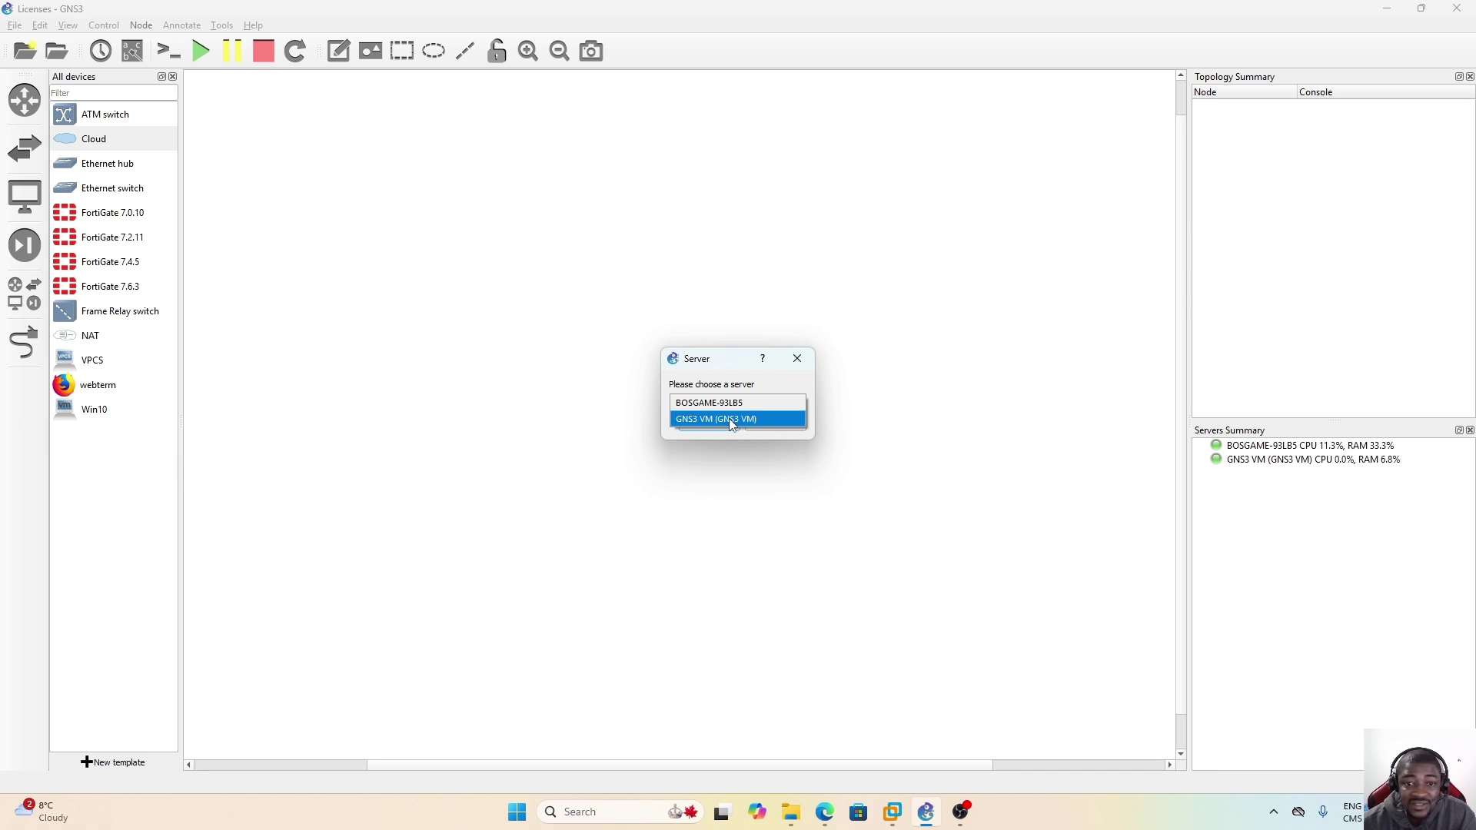
left_click(732, 420)
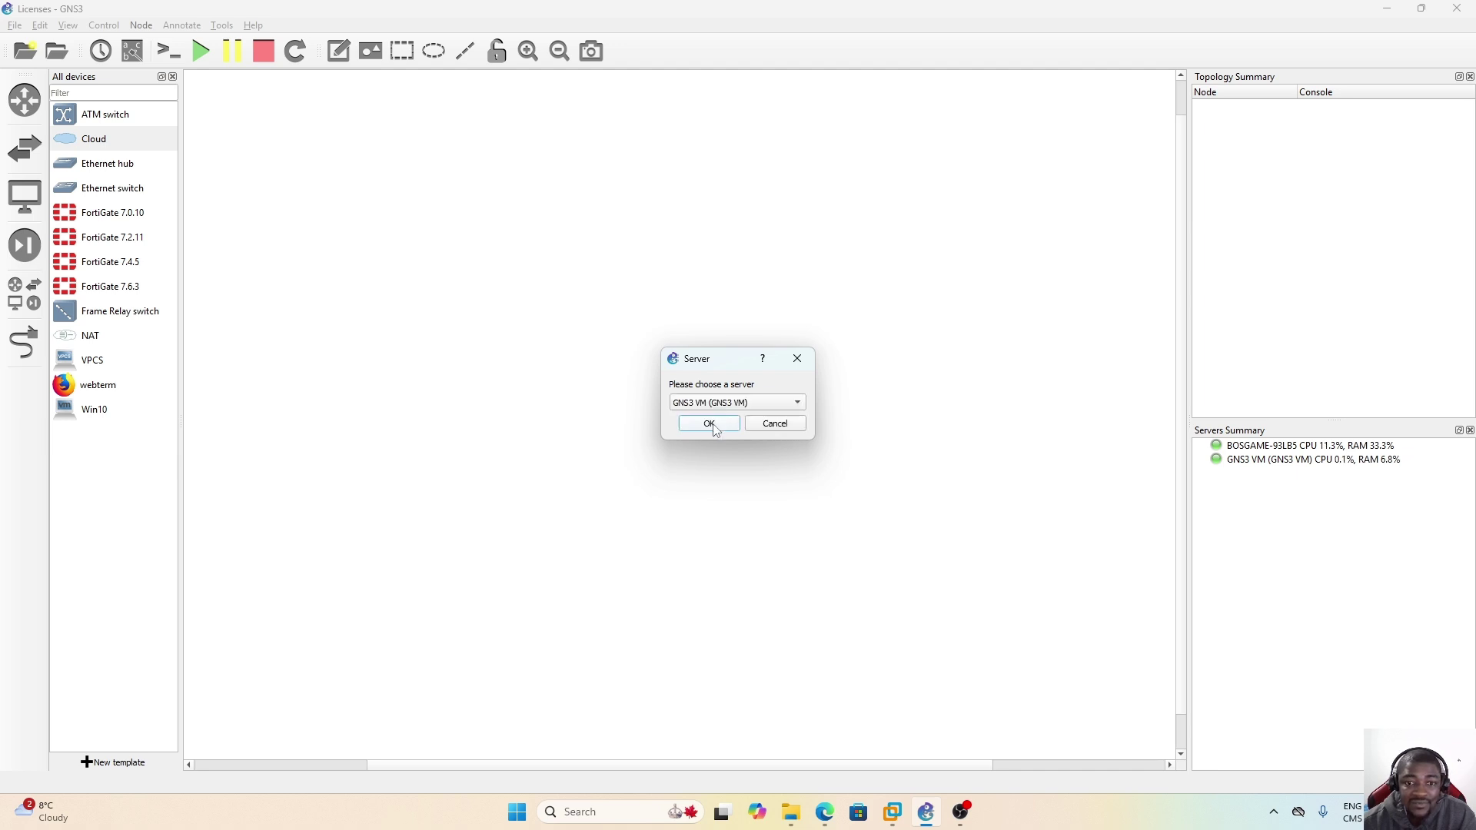
left_click(710, 424)
Add an Ethernet switch below Cloud1, hosted on the GNS3 VM, creating Switch1.
left_click_drag(92, 190, 766, 261)
left_click(732, 401)
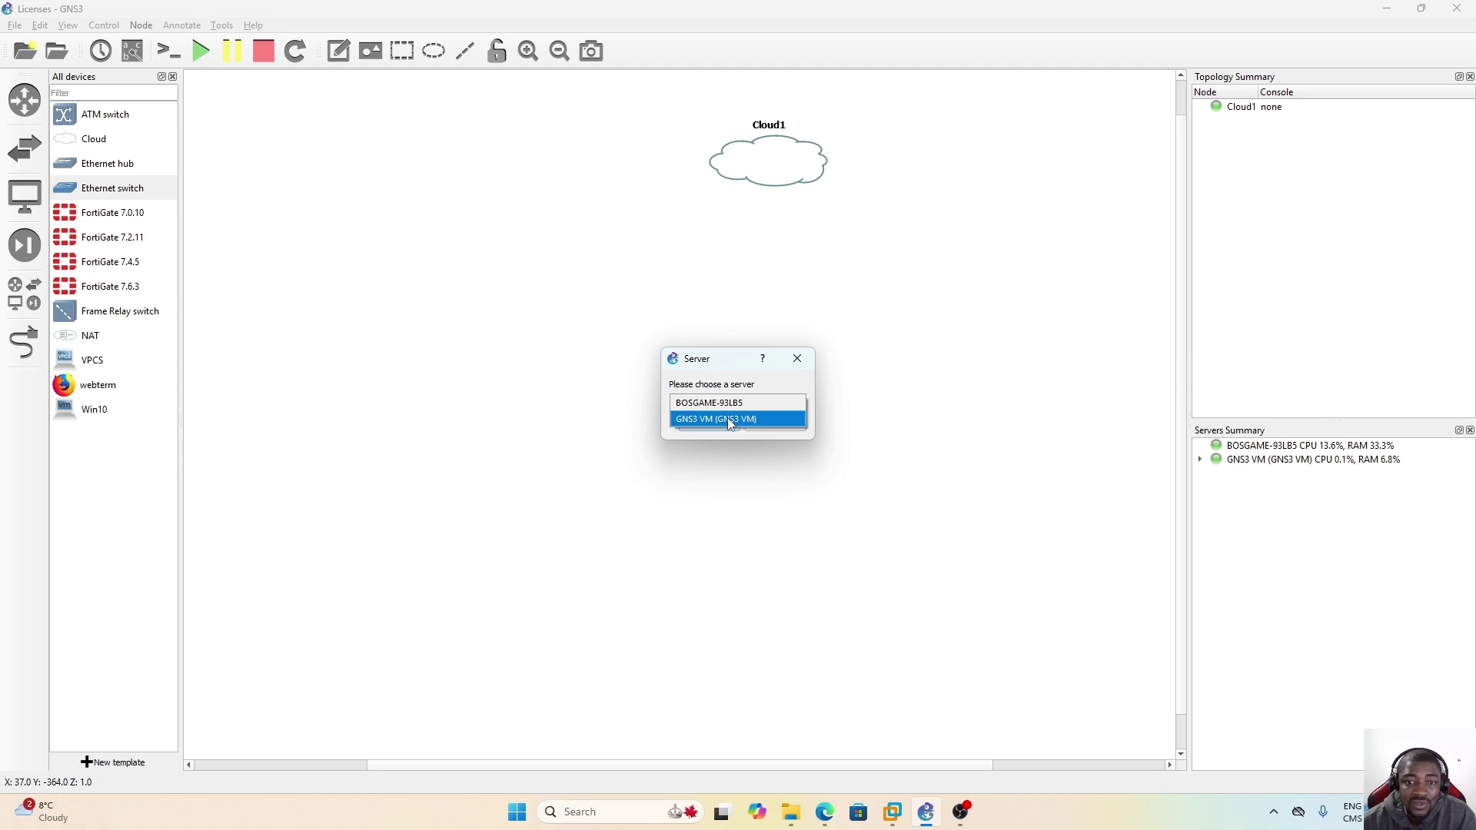
left_click(701, 419)
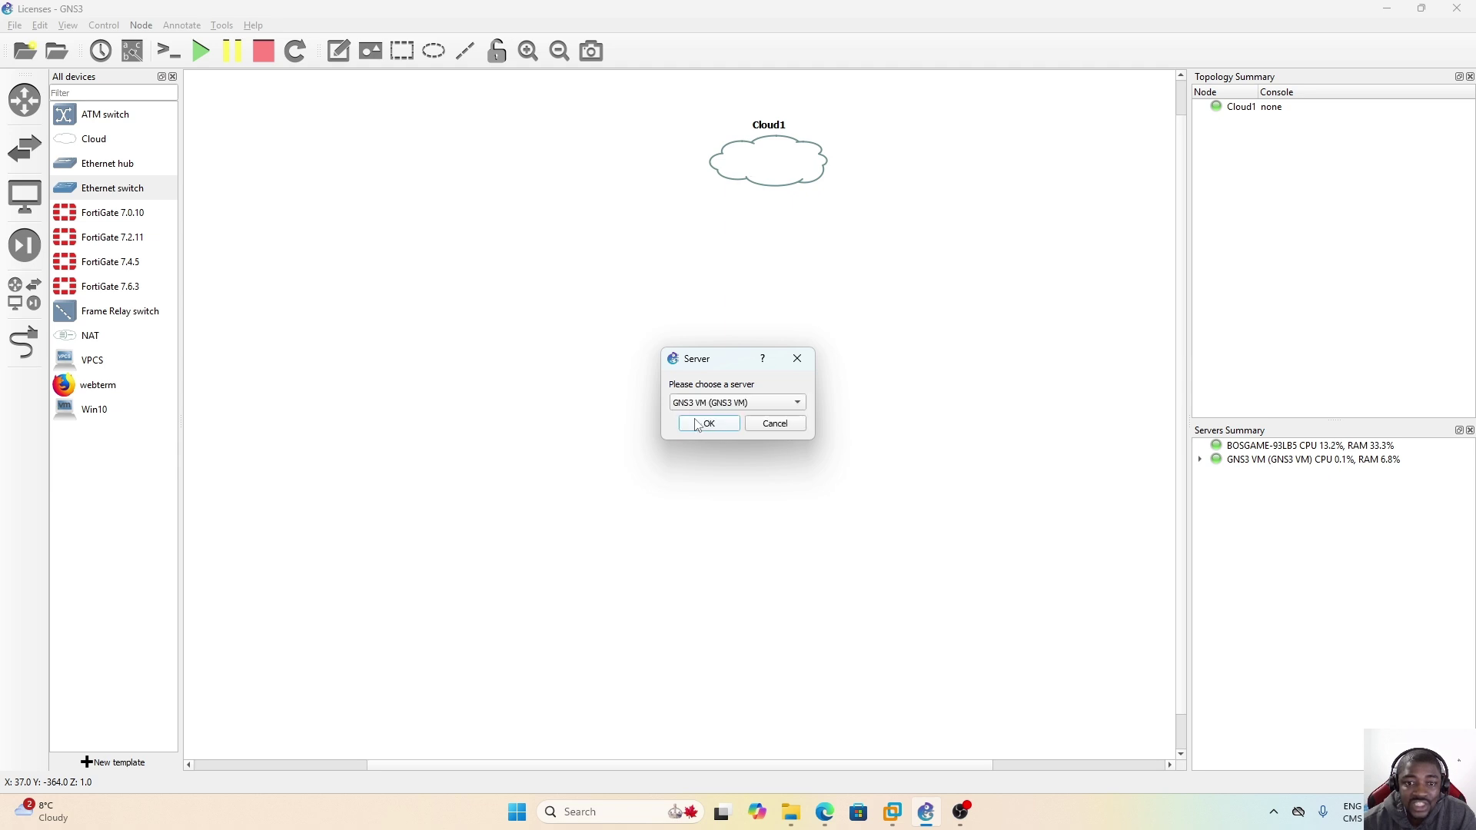
left_click(708, 423)
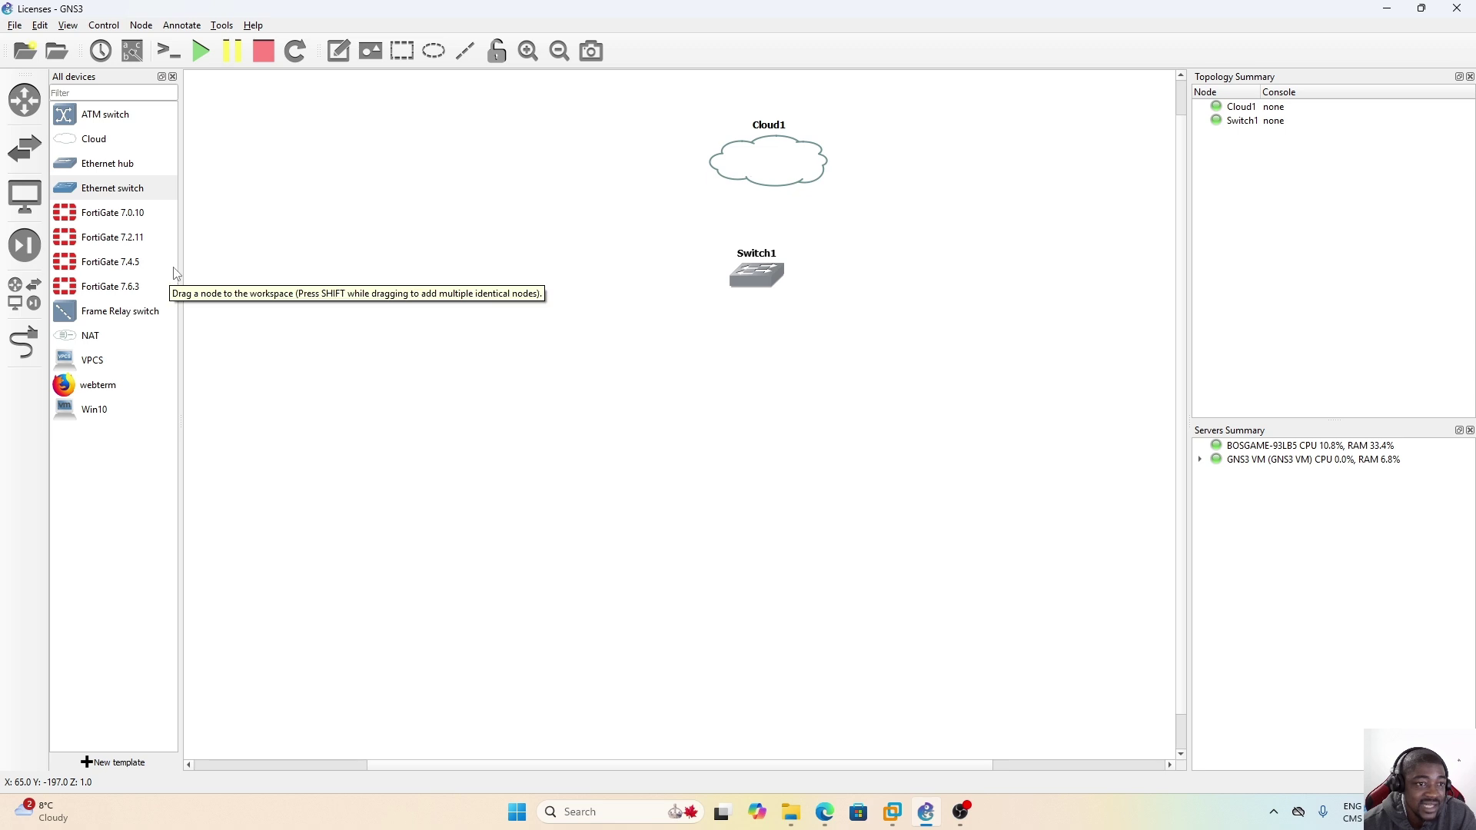
Place FortiGate 7.0.10, 7.2.11 and 7.6.3 nodes in a row below the switch, tidying the 7.2.11 label.
left_click_drag(104, 218, 614, 506)
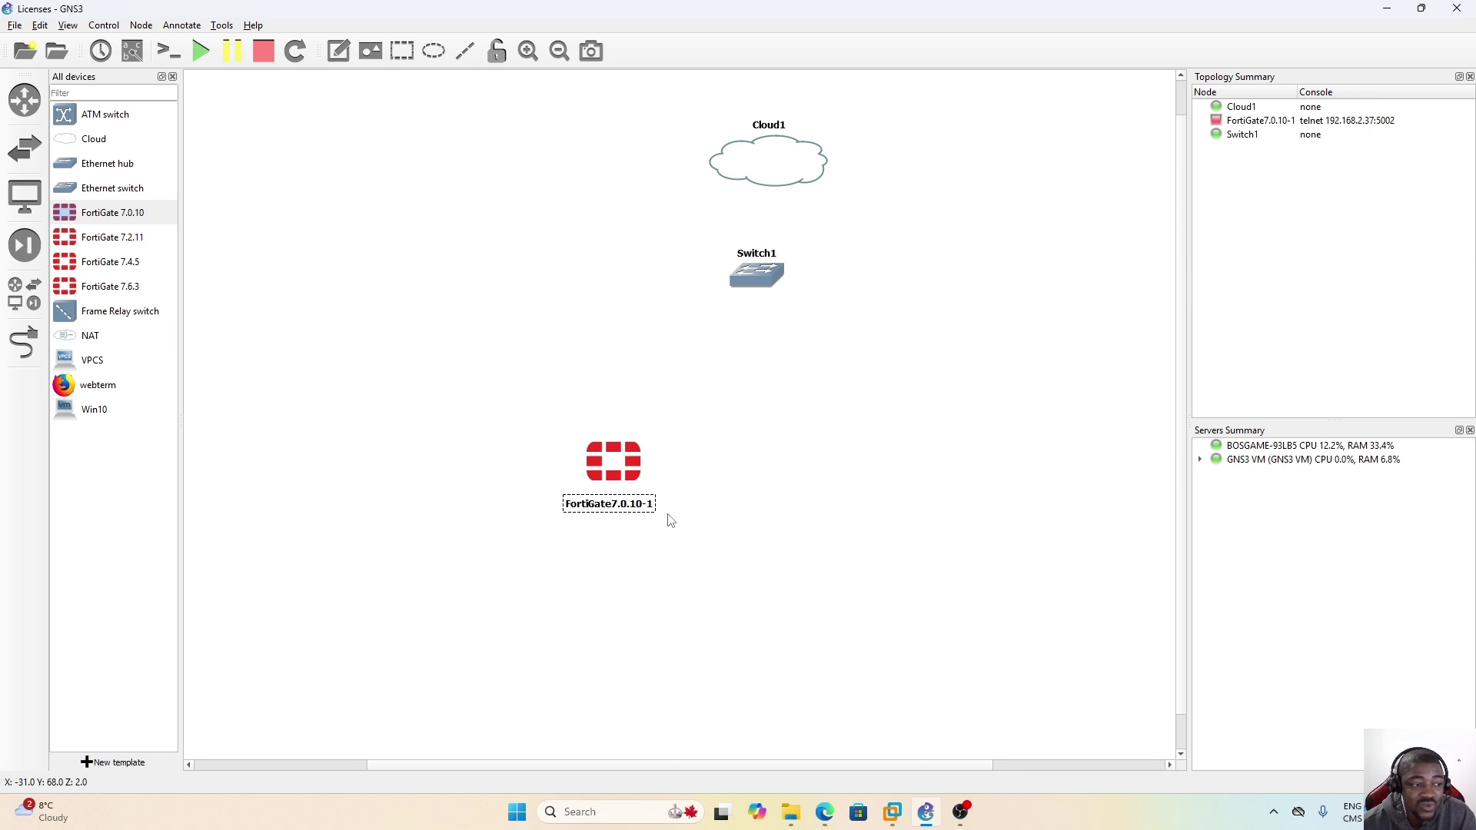
left_click_drag(91, 243, 754, 478)
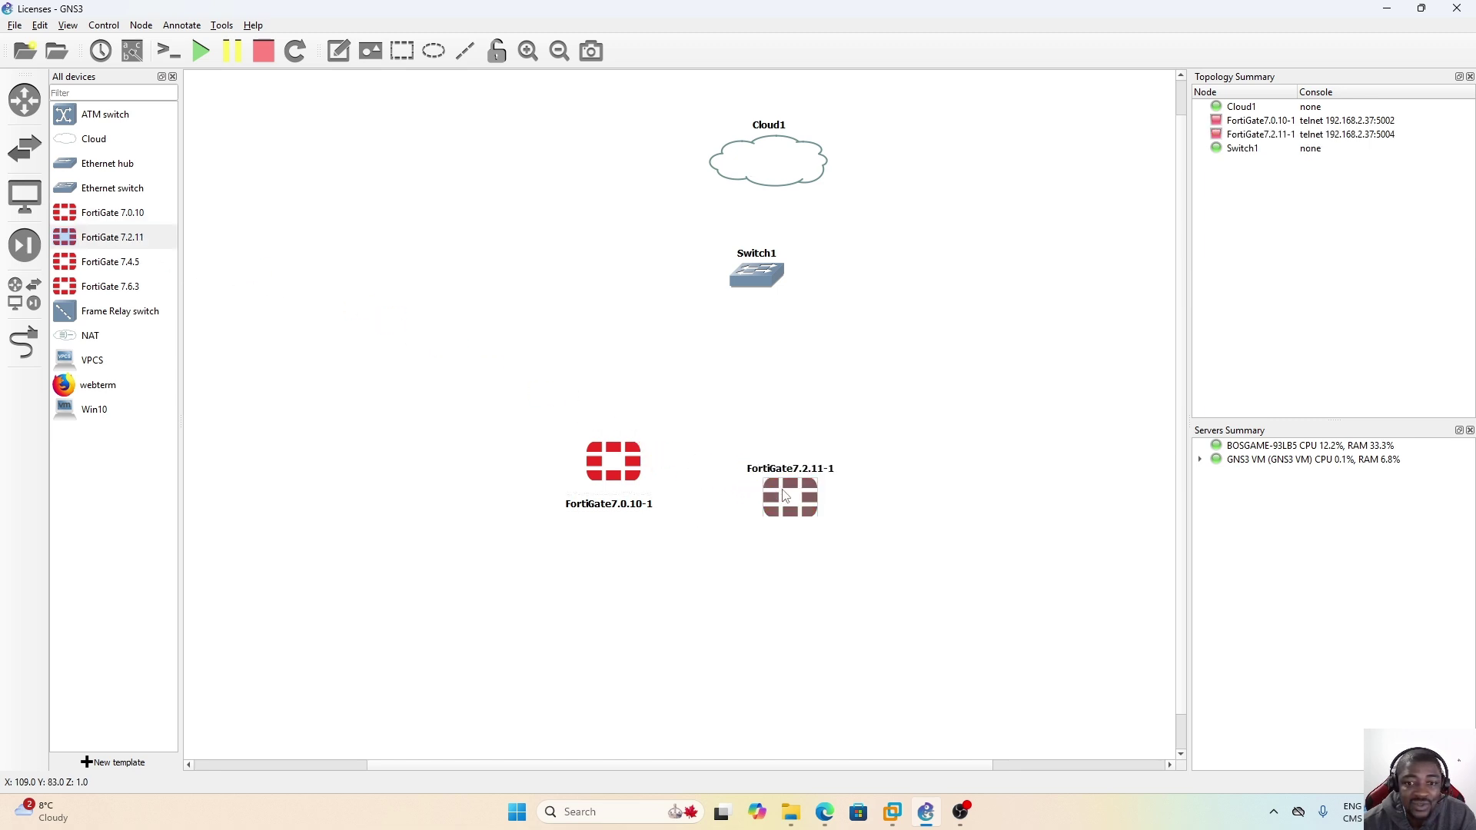
left_click(759, 440)
left_click_drag(758, 441, 756, 475)
left_click(760, 478)
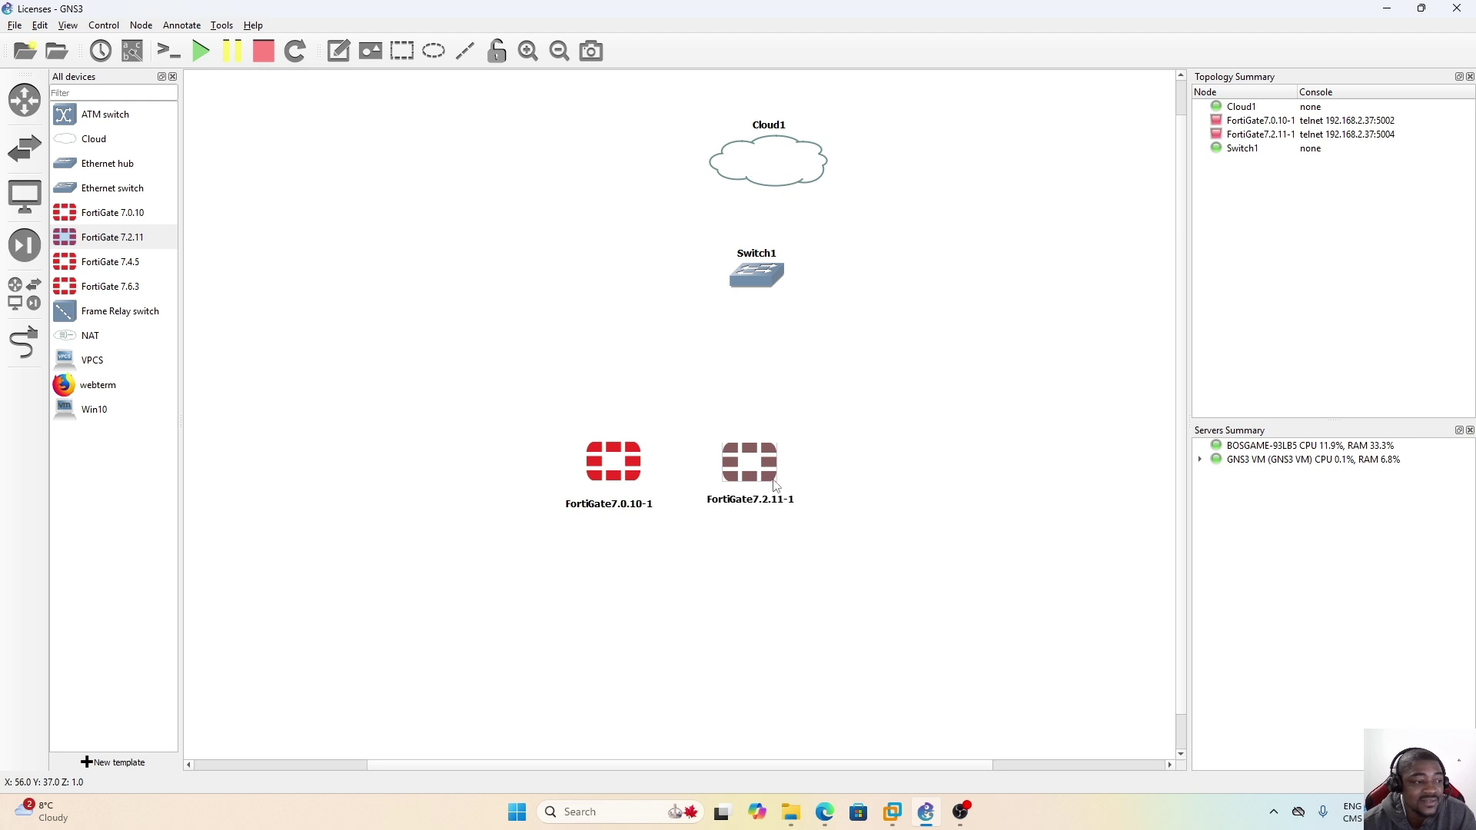
left_click_drag(91, 291, 894, 507)
Link Cloud1 eth0 to Switch1 Ethernet0.
left_click(892, 508)
left_click(831, 530)
left_click(23, 344)
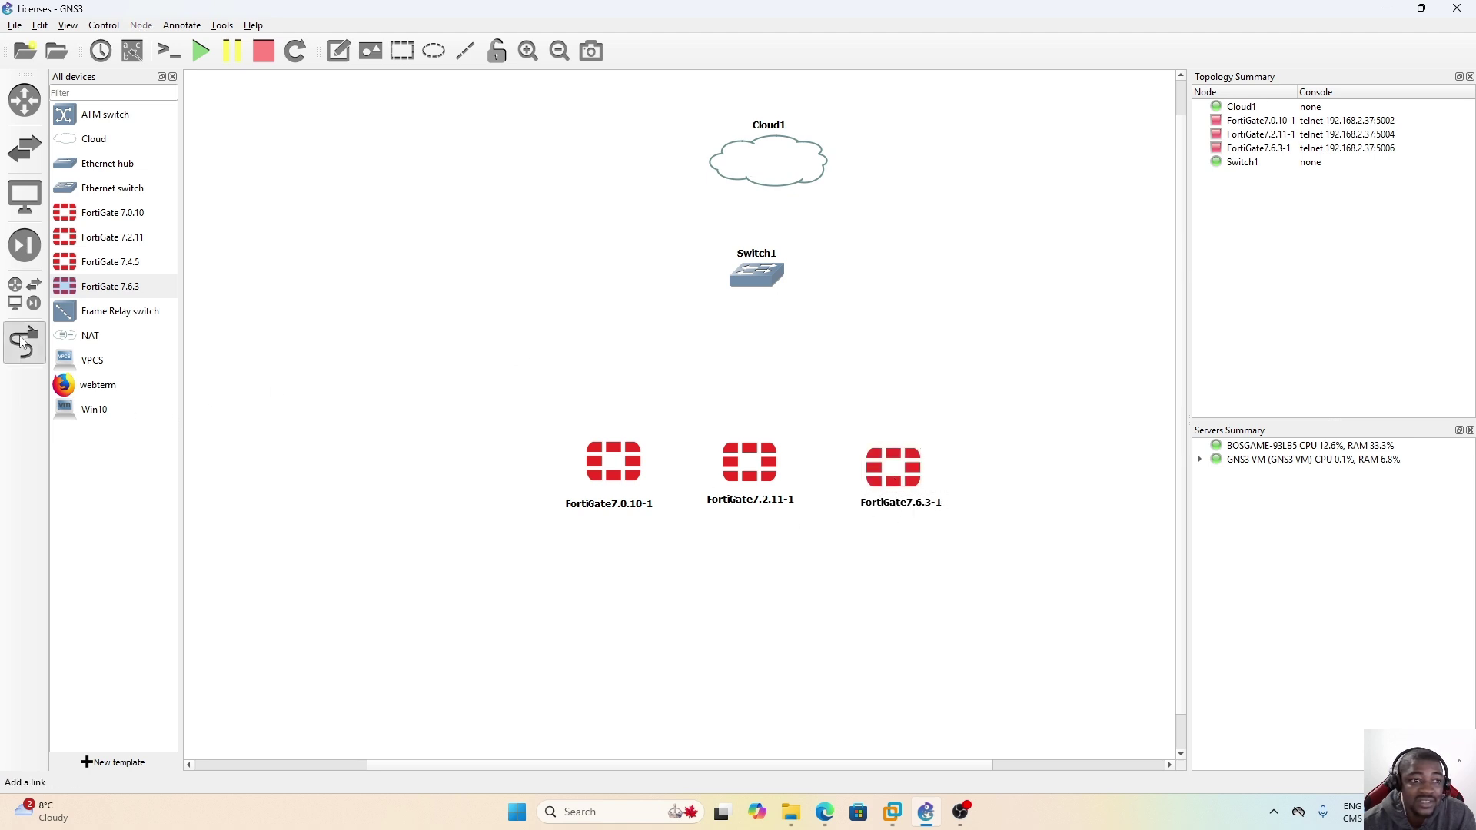
left_click(769, 170)
left_click(810, 184)
left_click(762, 273)
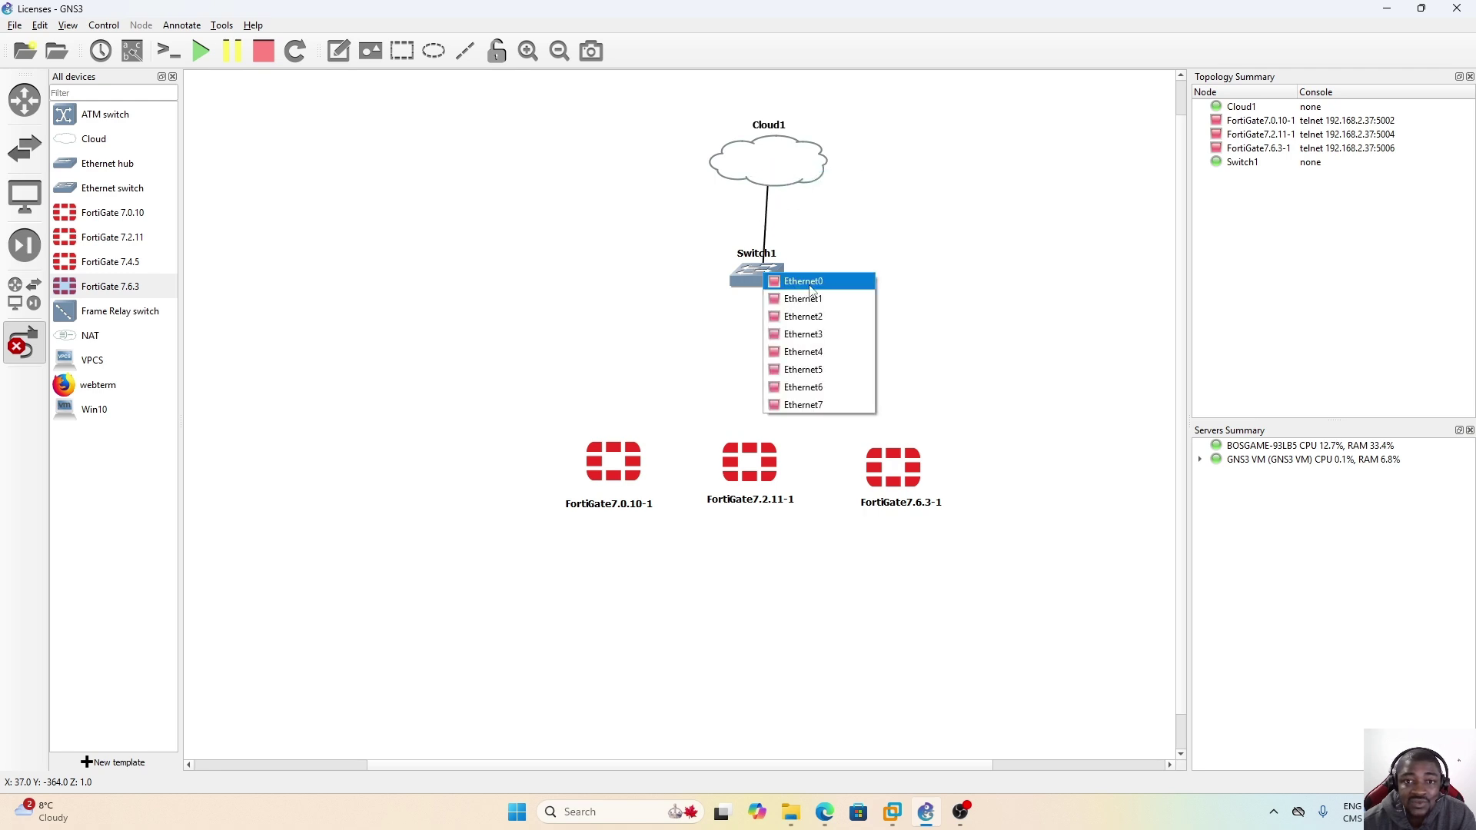
left_click(809, 284)
Connect Switch1 Ethernet1 and Ethernet2 to Port1 of FortiGate7.0.10-1 and FortiGate7.2.11-1.
left_click(751, 276)
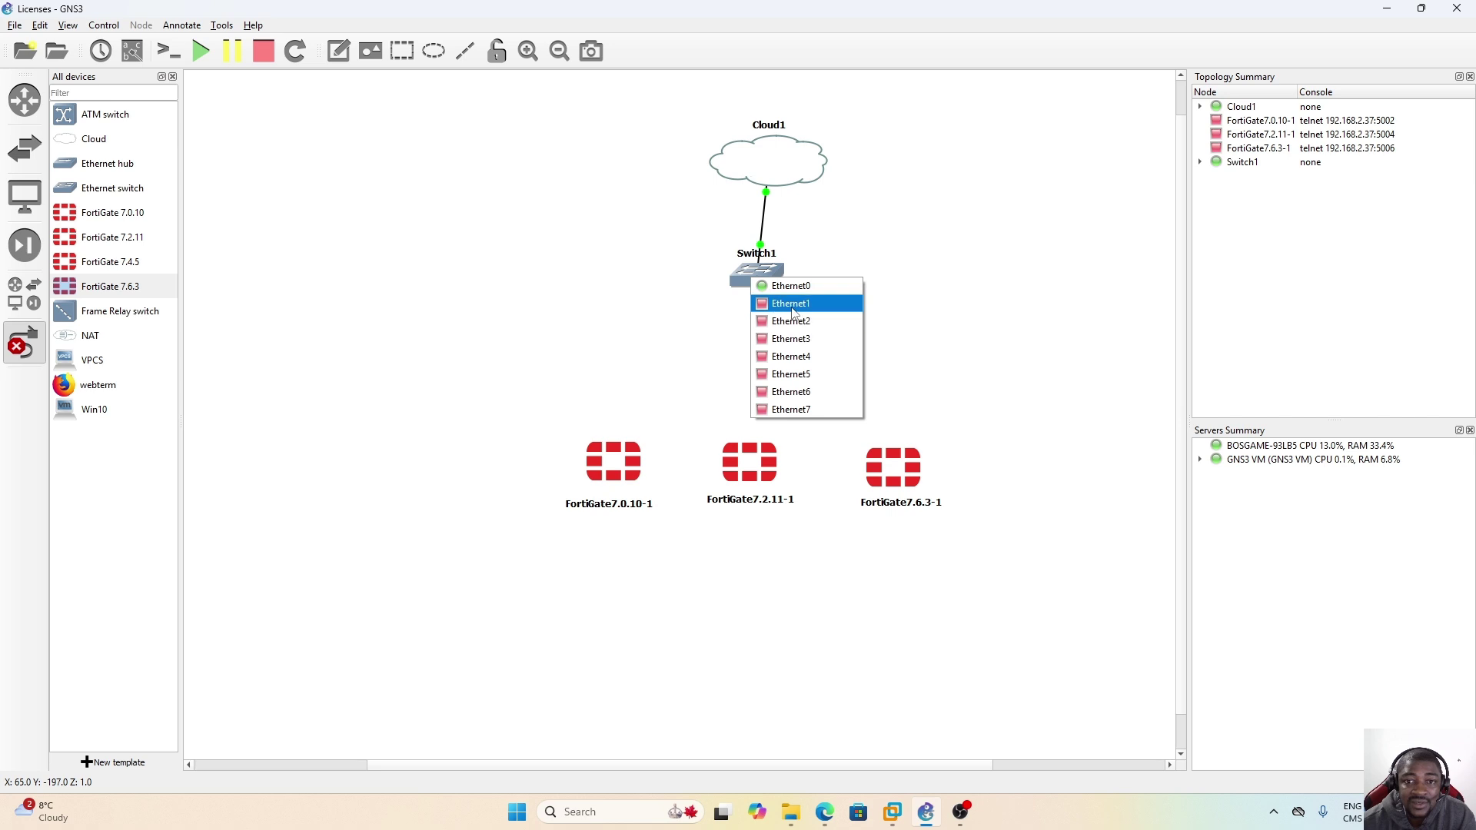
left_click(794, 310)
left_click(619, 463)
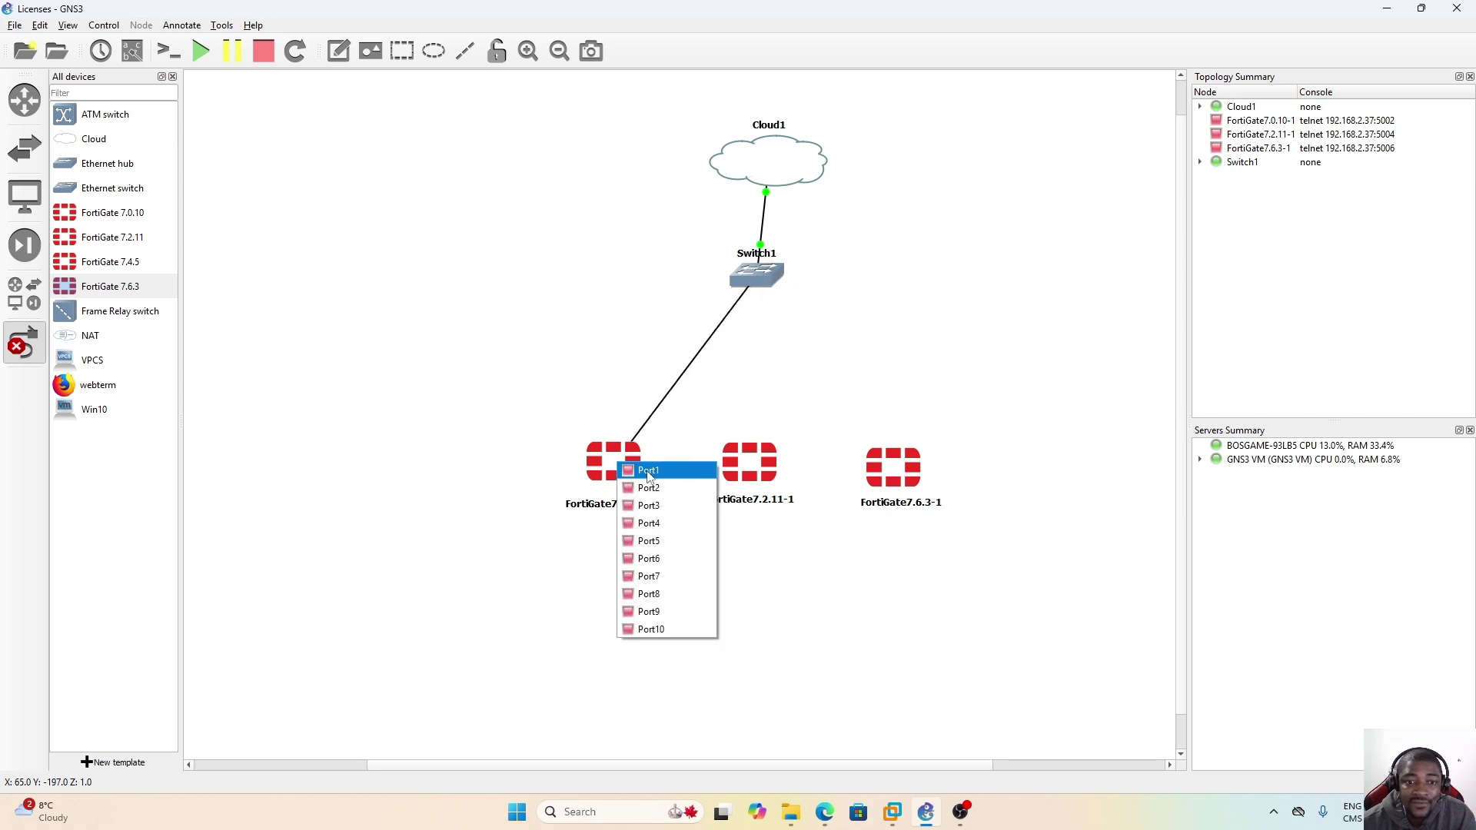
left_click(648, 472)
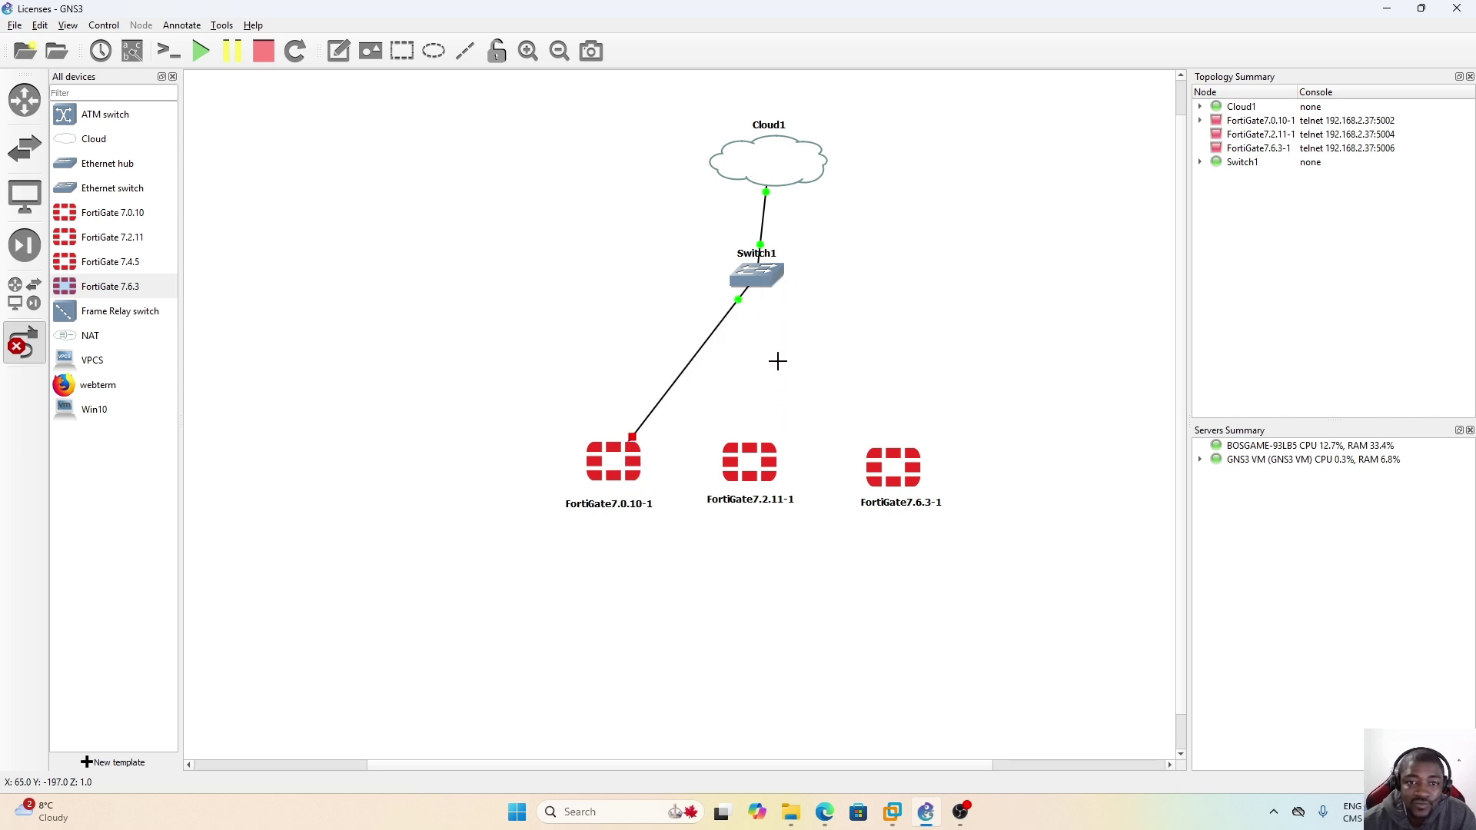
left_click(758, 267)
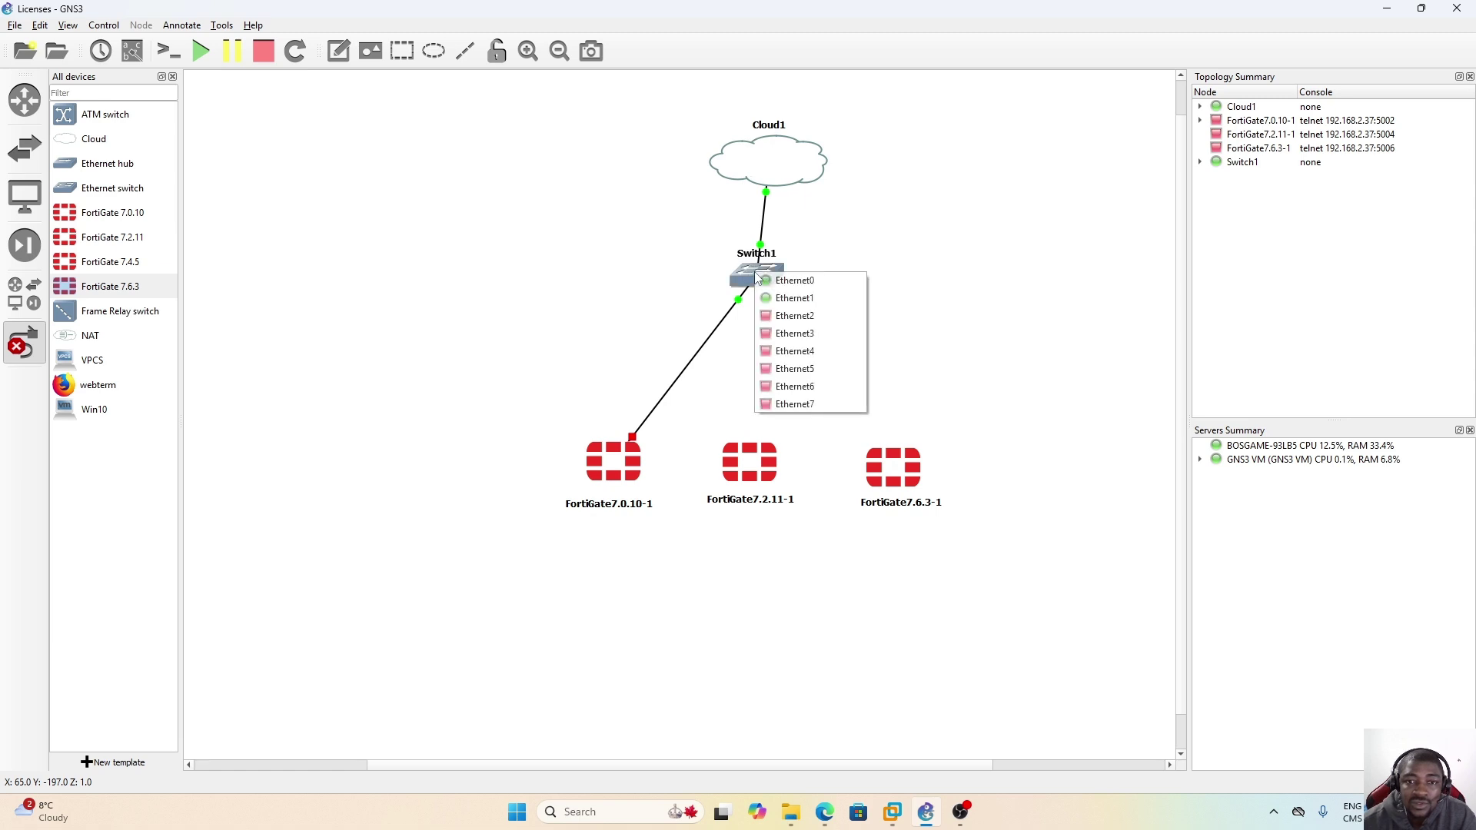
left_click(793, 315)
left_click(750, 461)
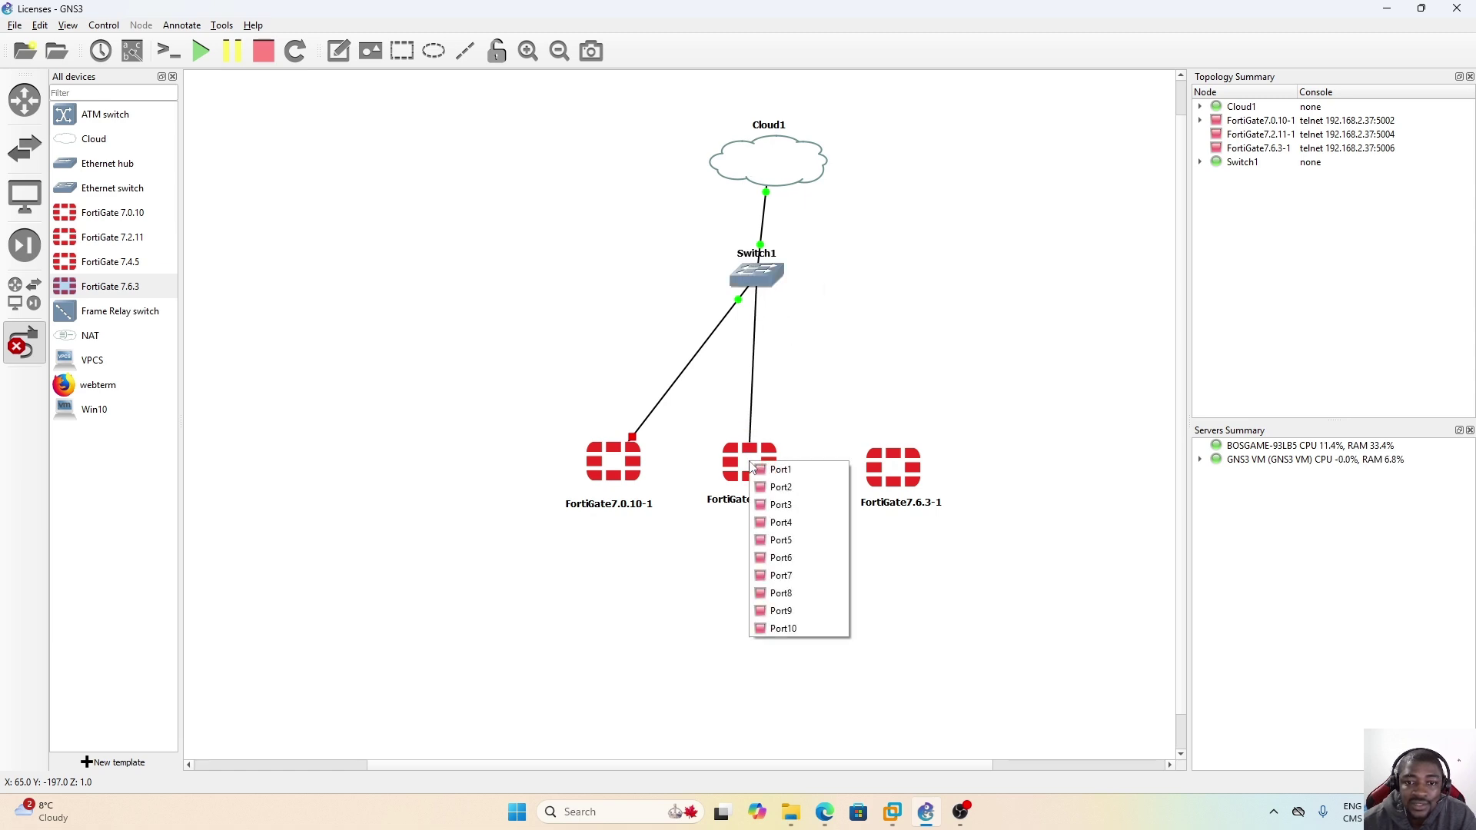
left_click(765, 471)
Connect Switch1 Ethernet3 to FortiGate7.6.3-1 Port1 and turn off link mode.
left_click(762, 277)
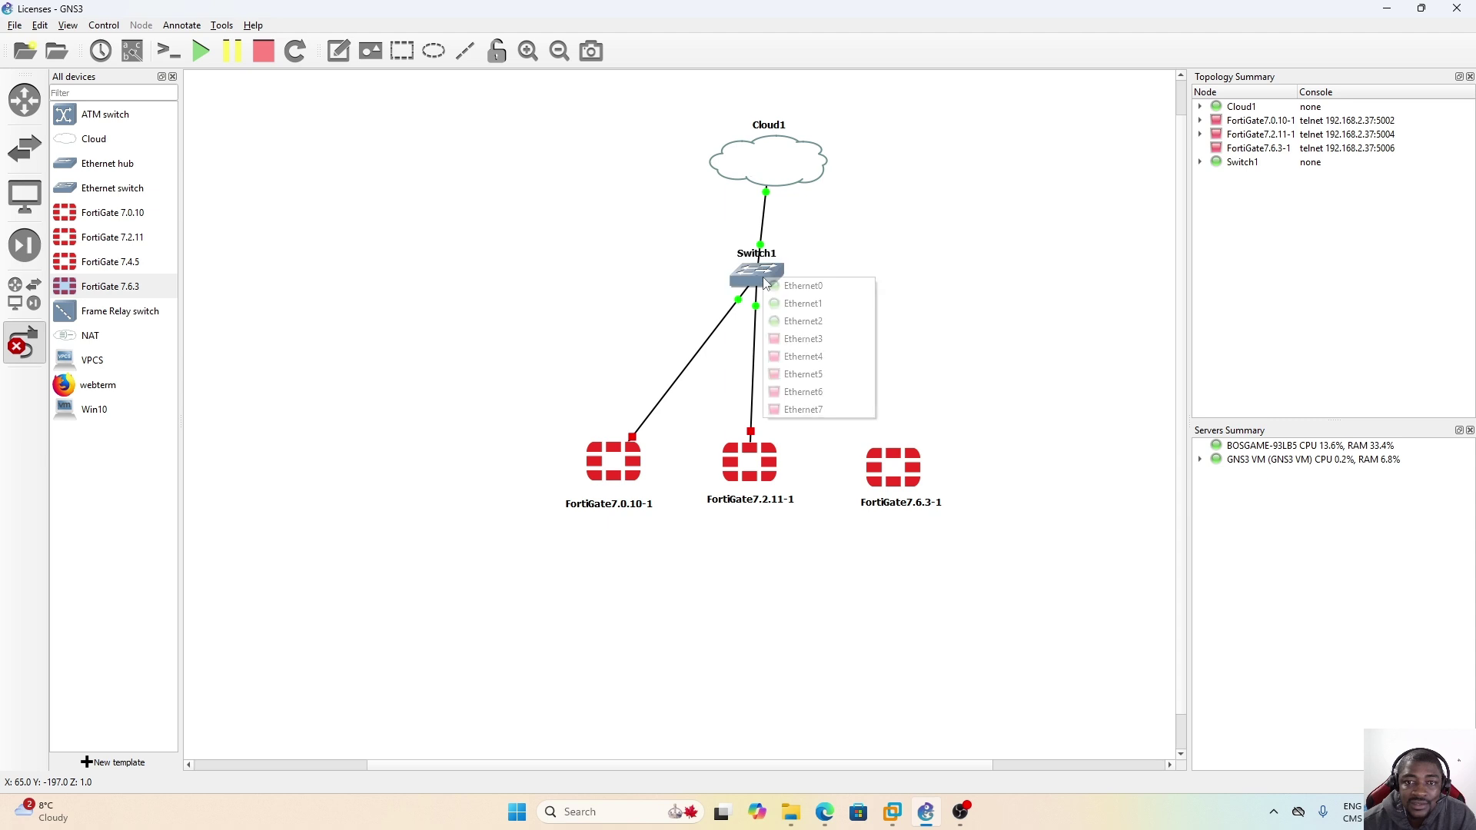
left_click(805, 343)
left_click(890, 466)
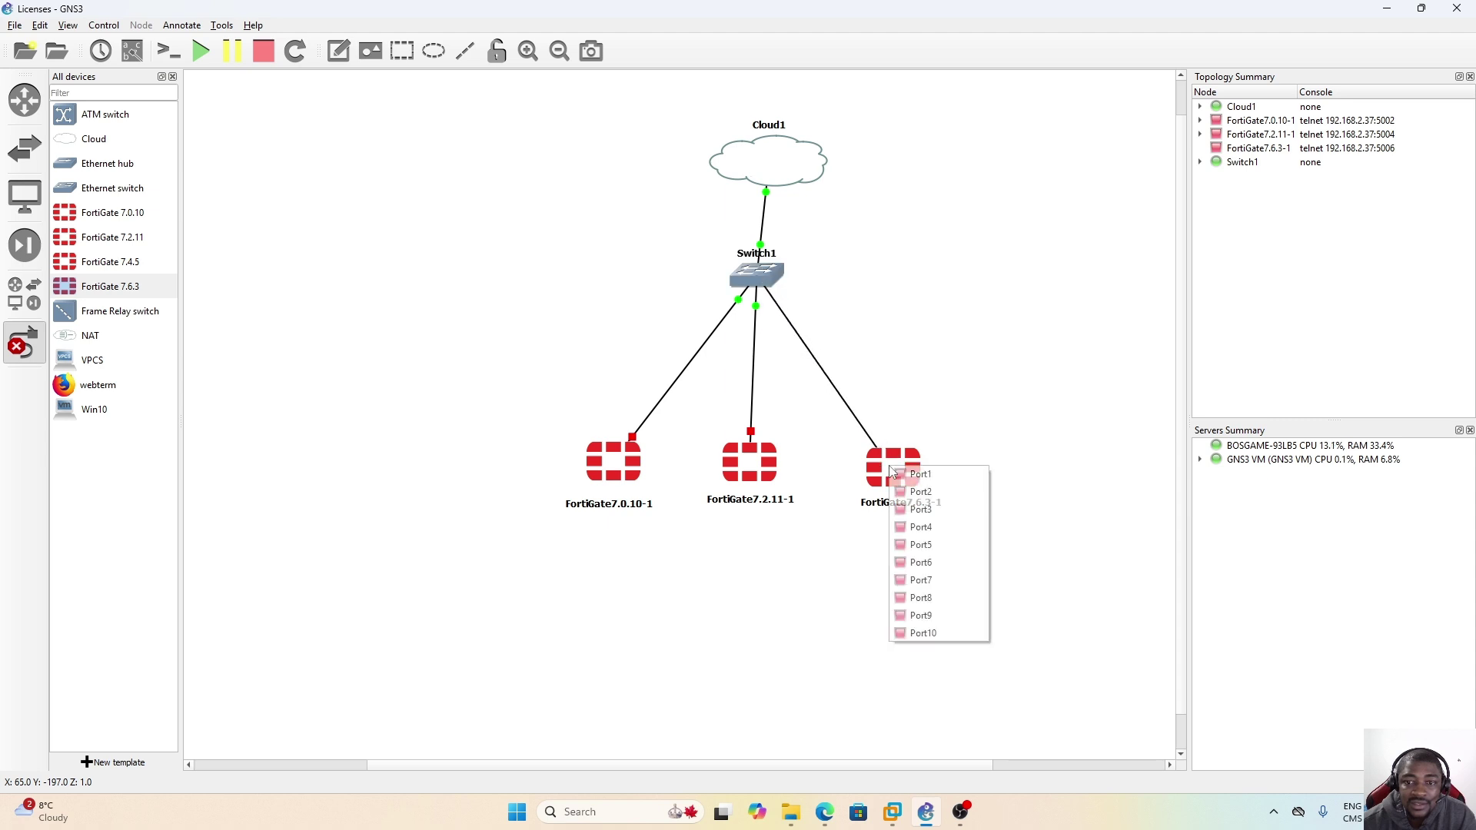
left_click(922, 475)
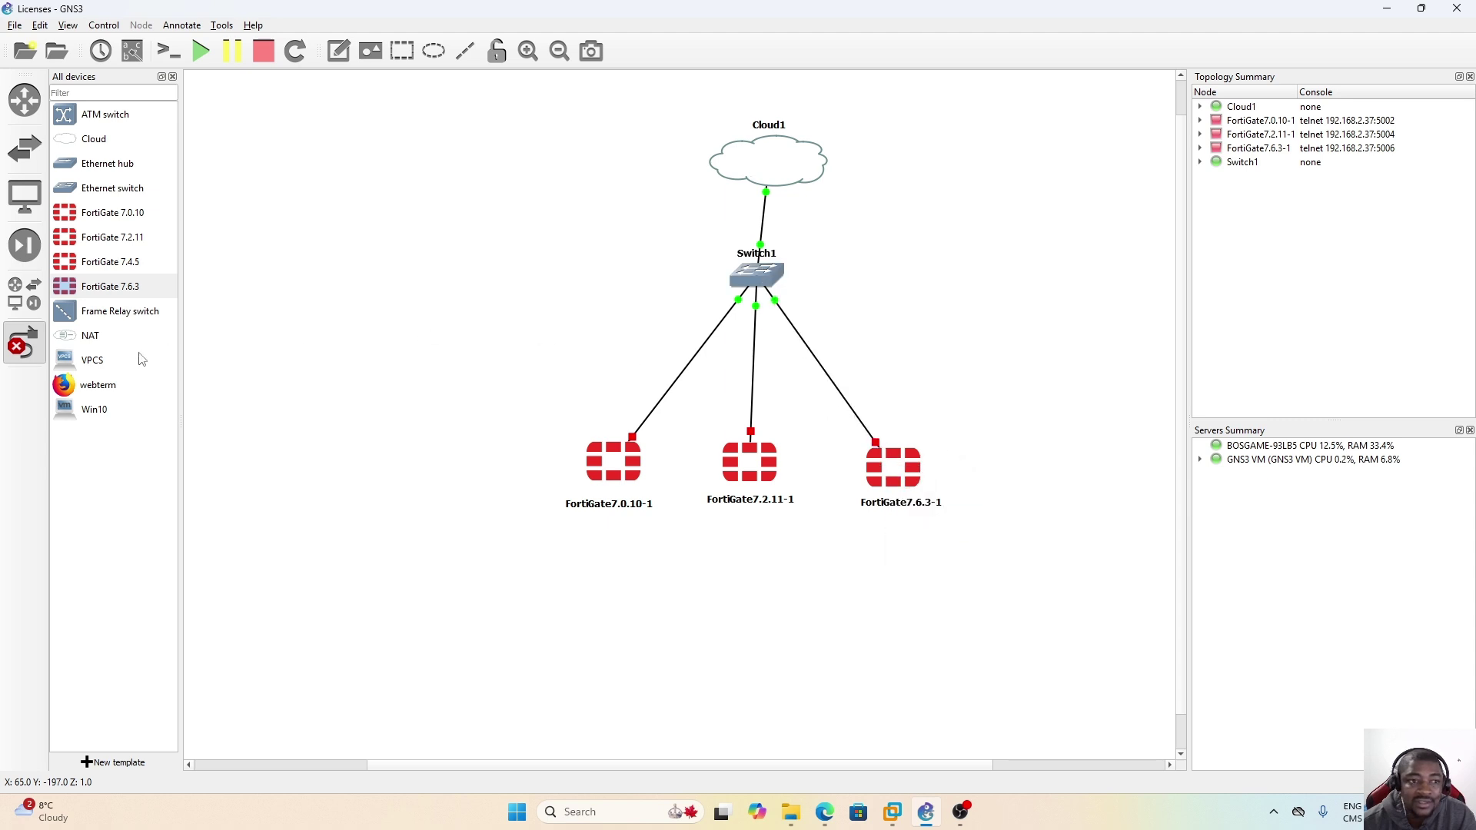
left_click(24, 350)
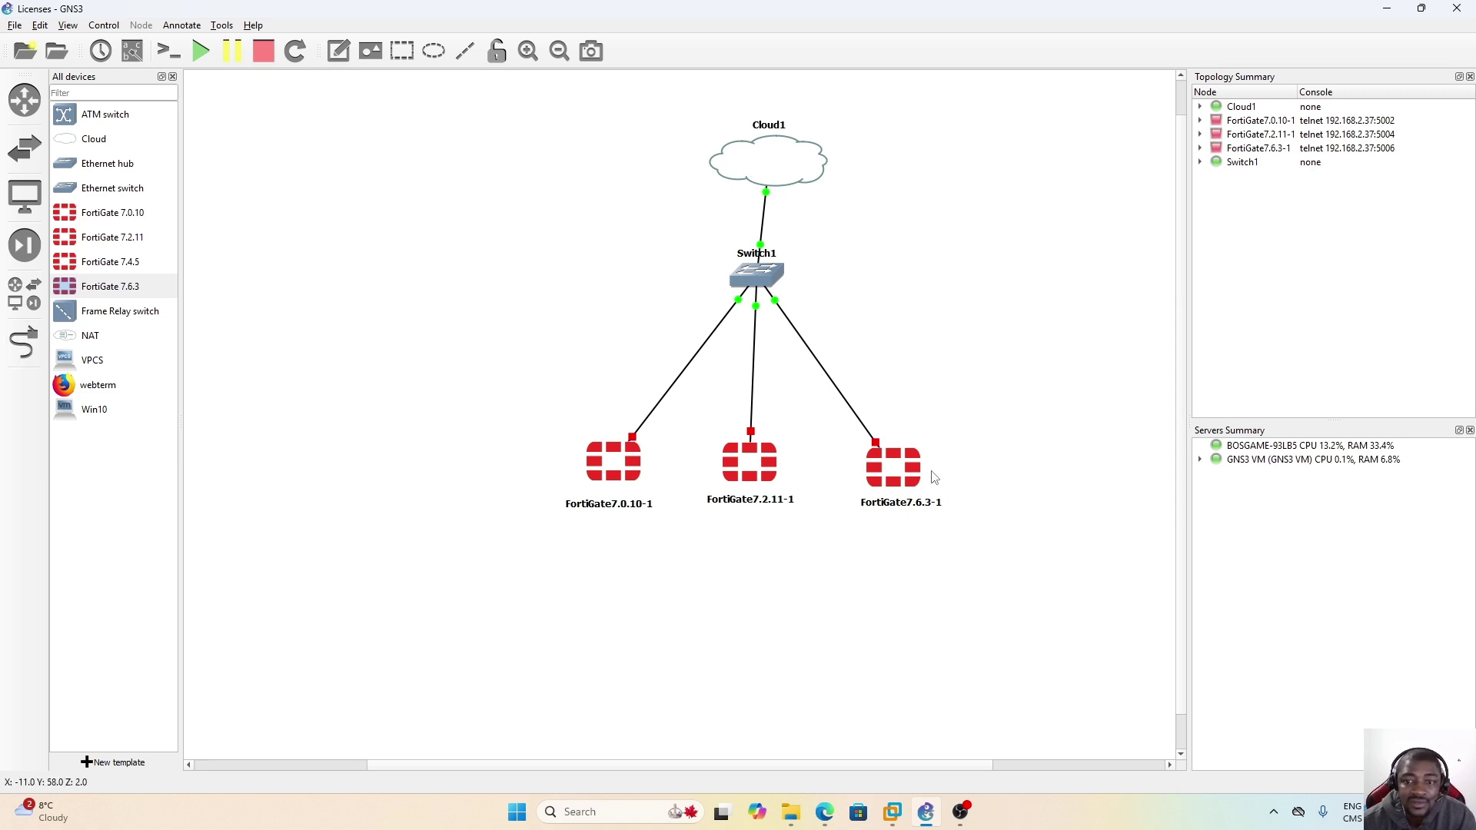
left_click(607, 455)
Start FortiGate7.0.10-1, 7.2.11-1 and 7.6.3-1, then list the nodes running on the GNS3 VM.
right_click(607, 455)
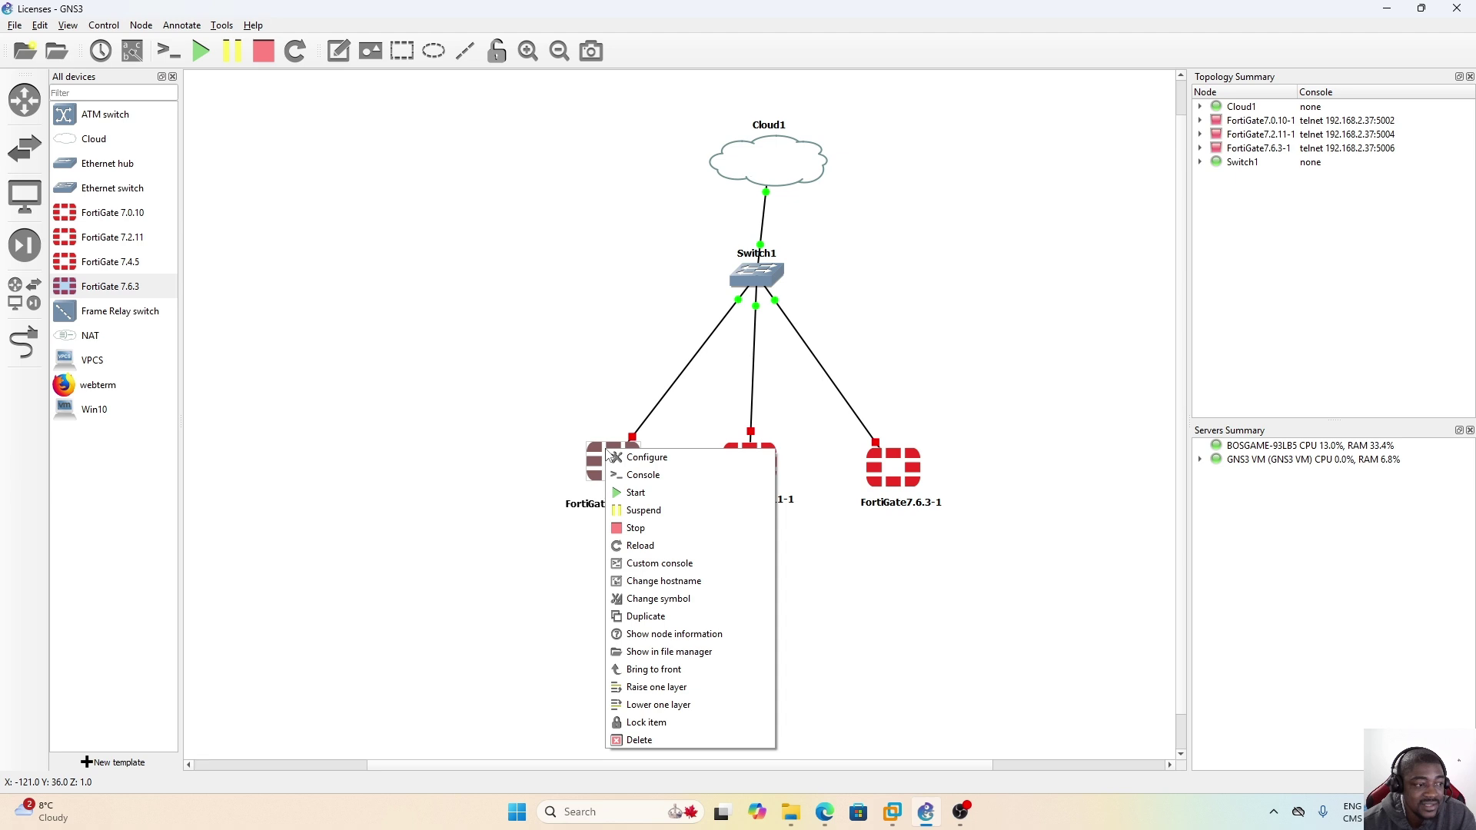
left_click(647, 498)
left_click(732, 482)
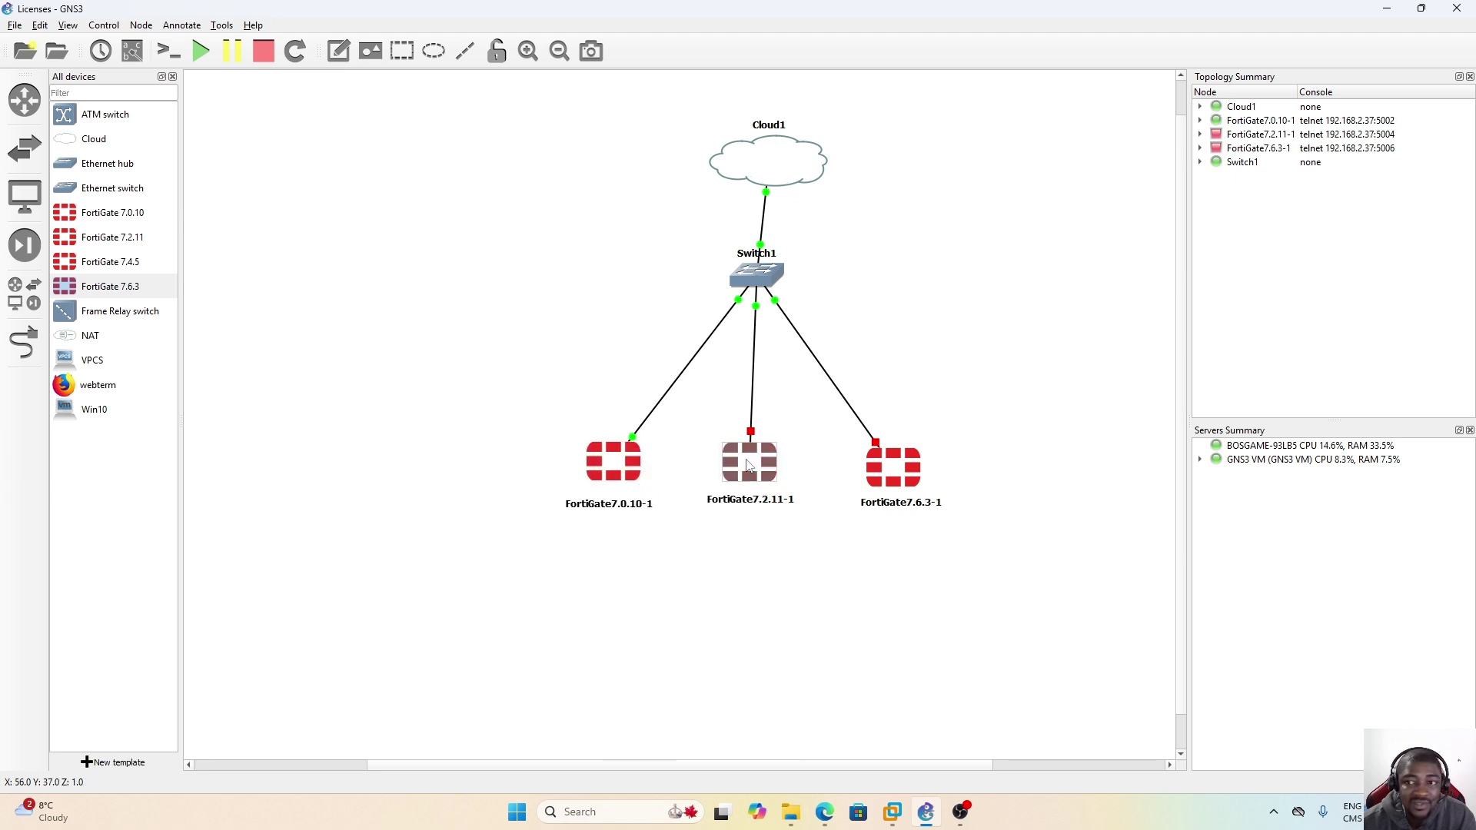
right_click(748, 465)
left_click(799, 502)
left_click(896, 467)
right_click(896, 460)
left_click(940, 502)
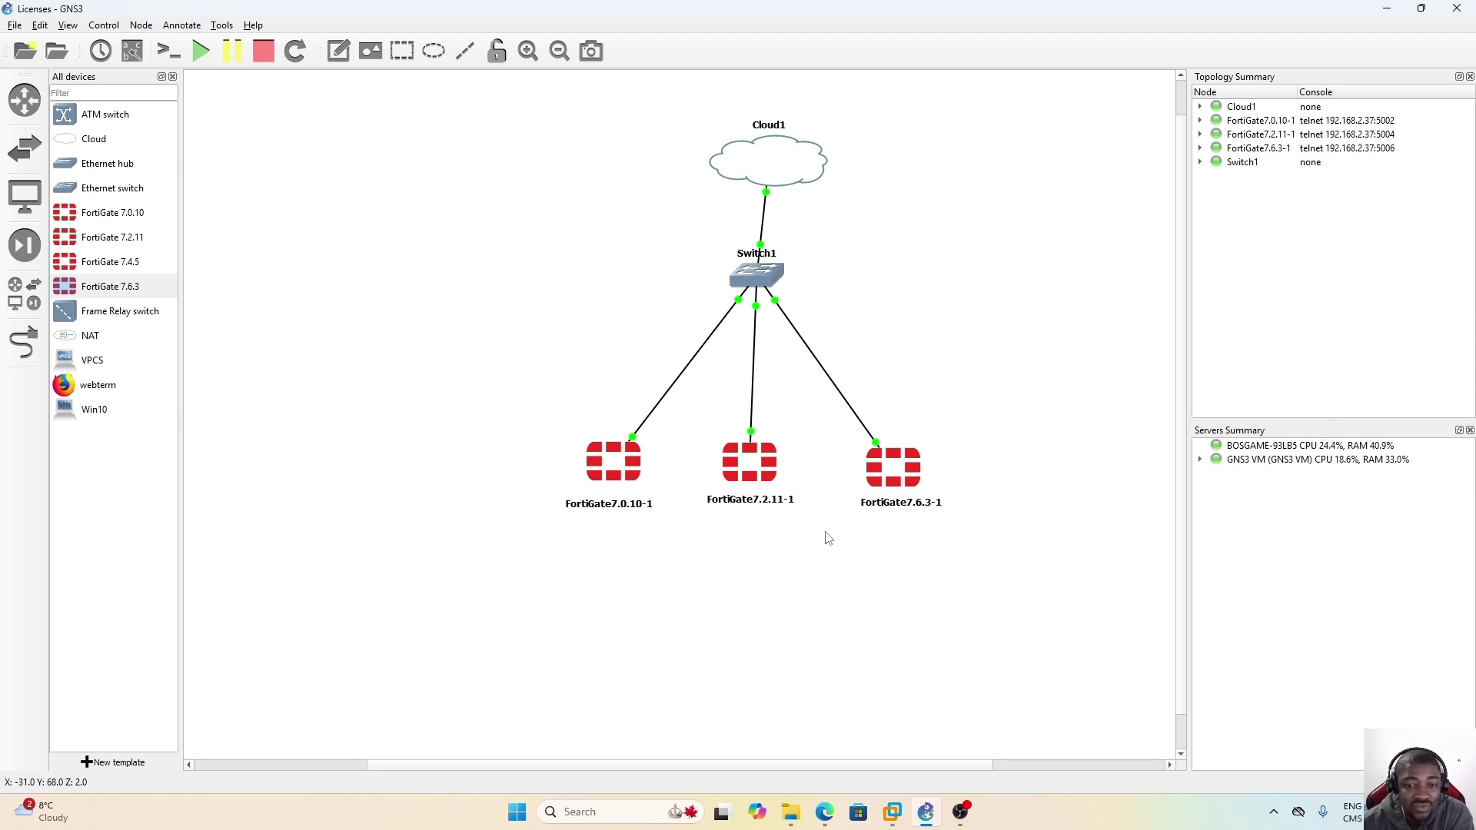
left_click(1199, 459)
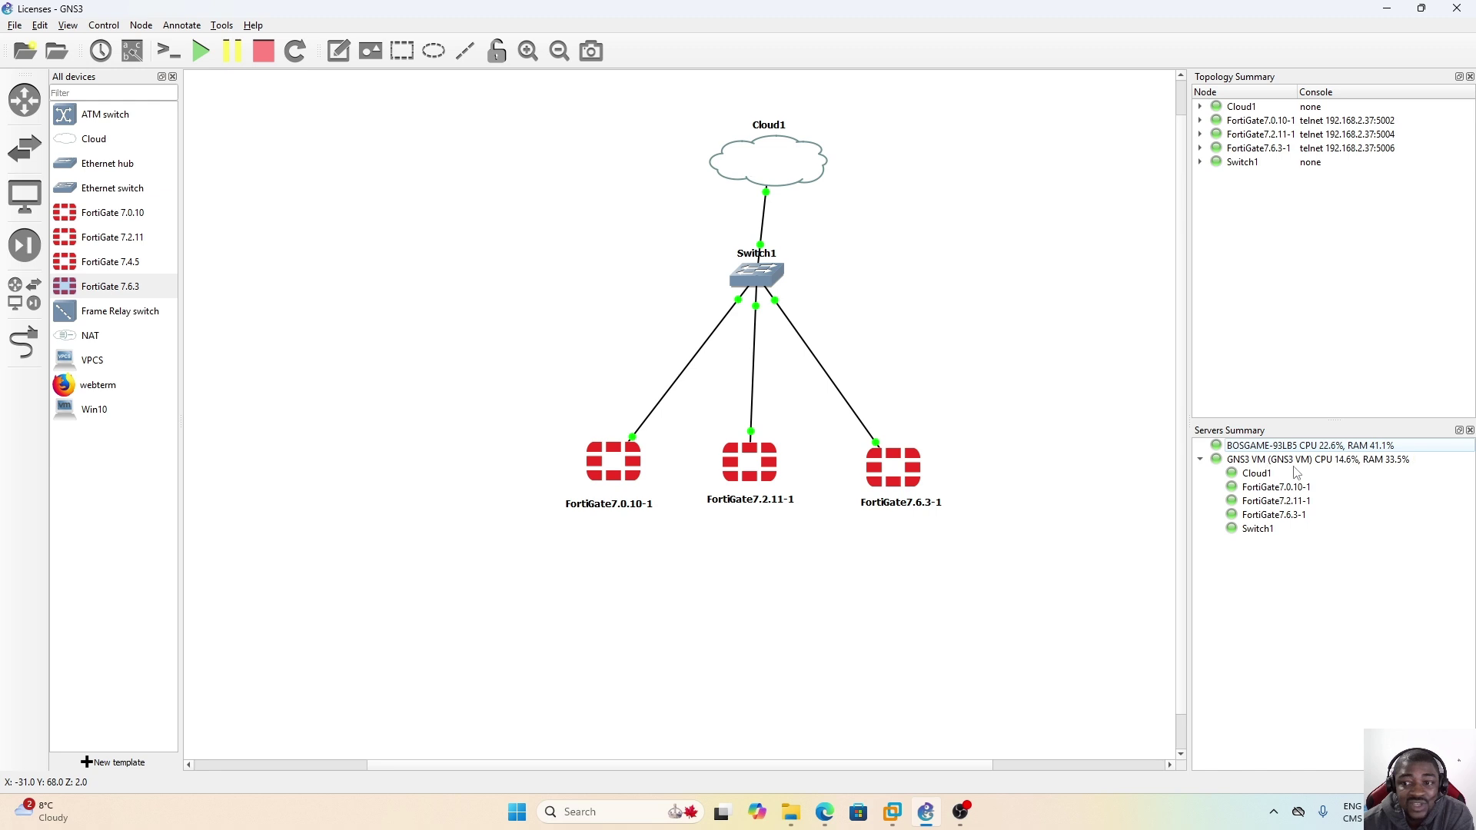
Open the Solar-PuTTY console of the FortiGate7.0.10-1 node.
left_click(765, 483)
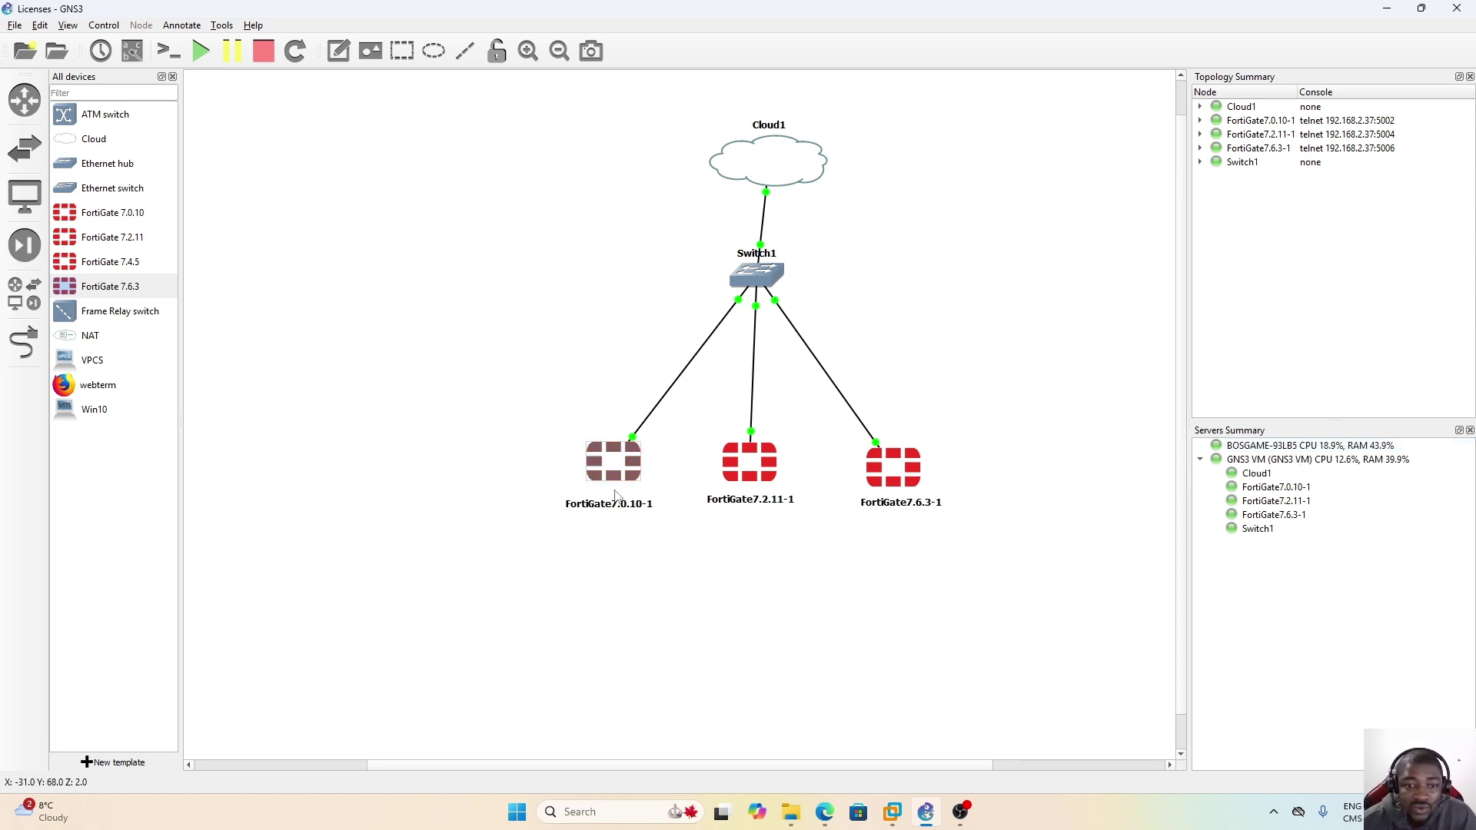
left_click(605, 479)
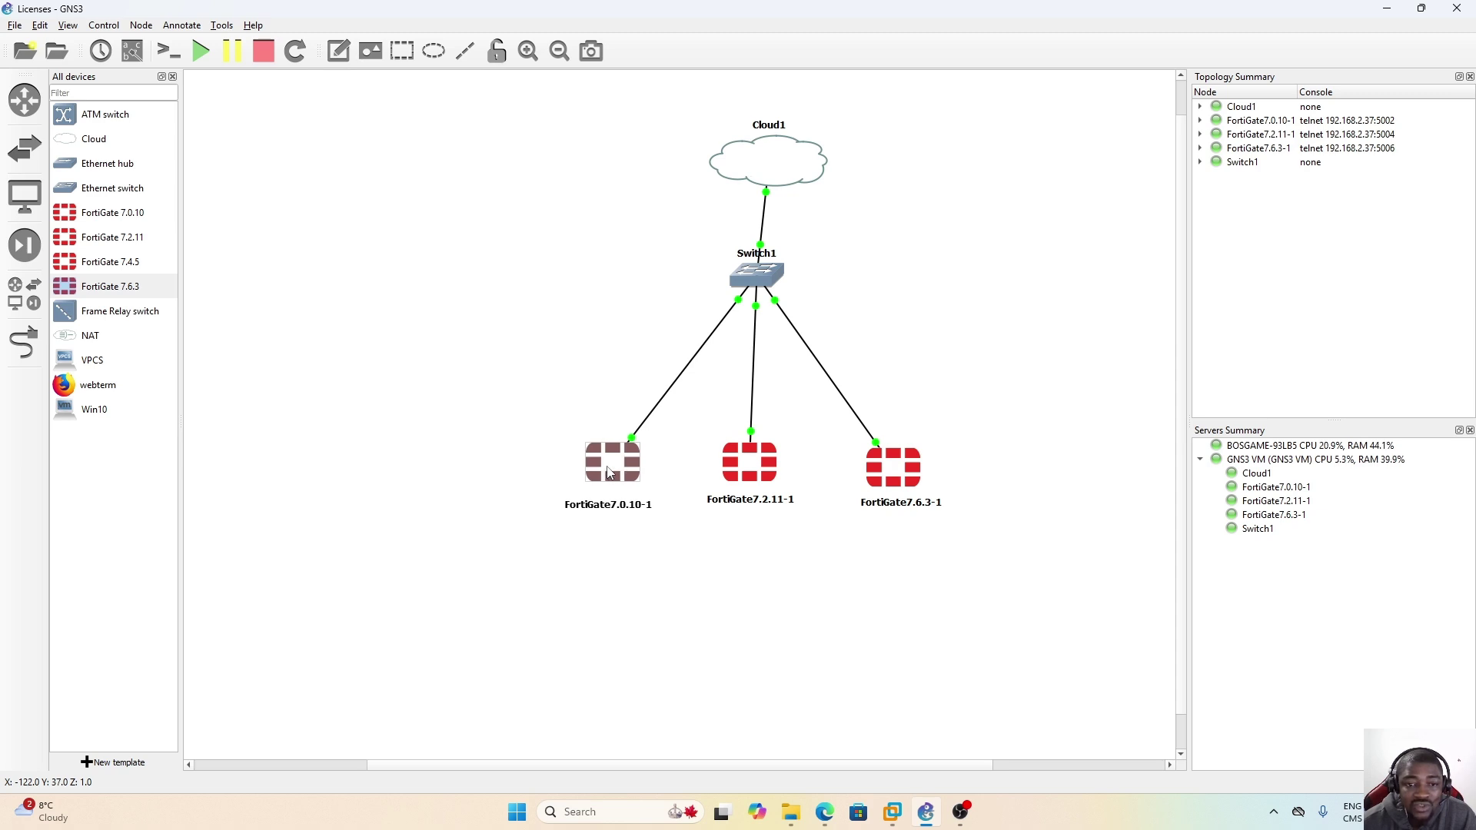
double_click(607, 473)
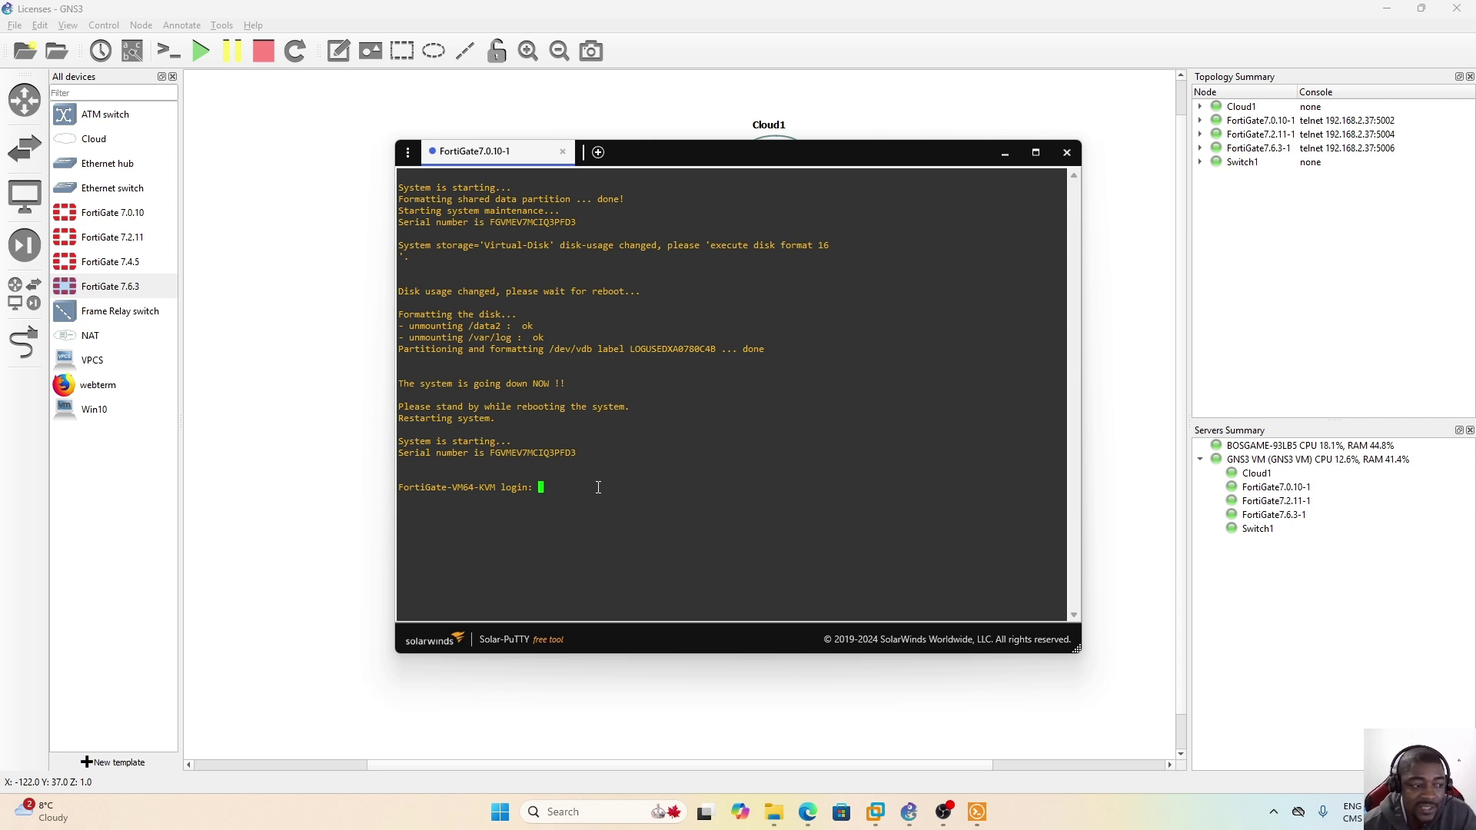
Log into FortiGate7.0.10-1 as admin with the empty default password and set a new password.
type("admin")
key("Return")
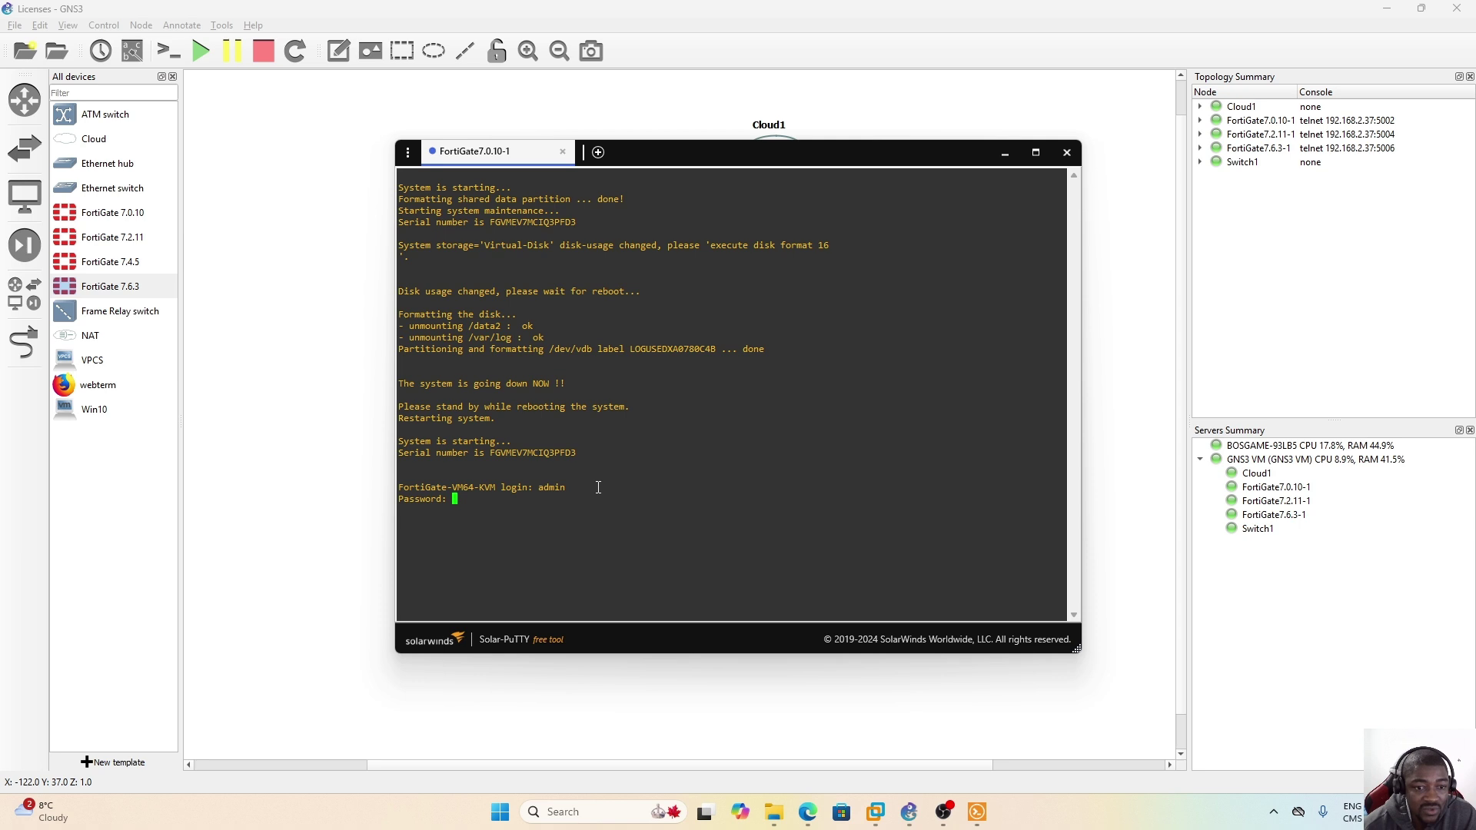
key("Return")
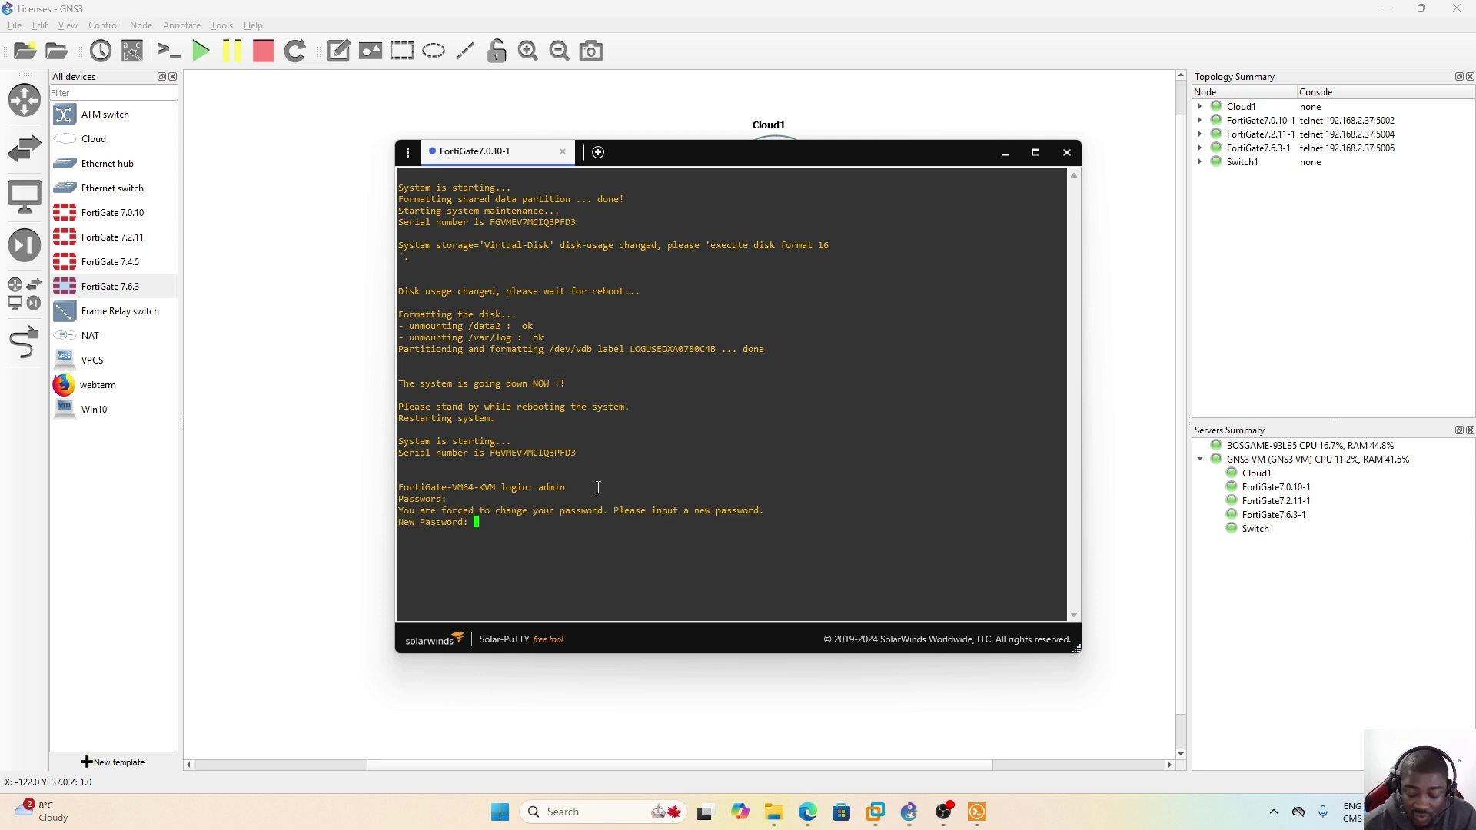
key("Return")
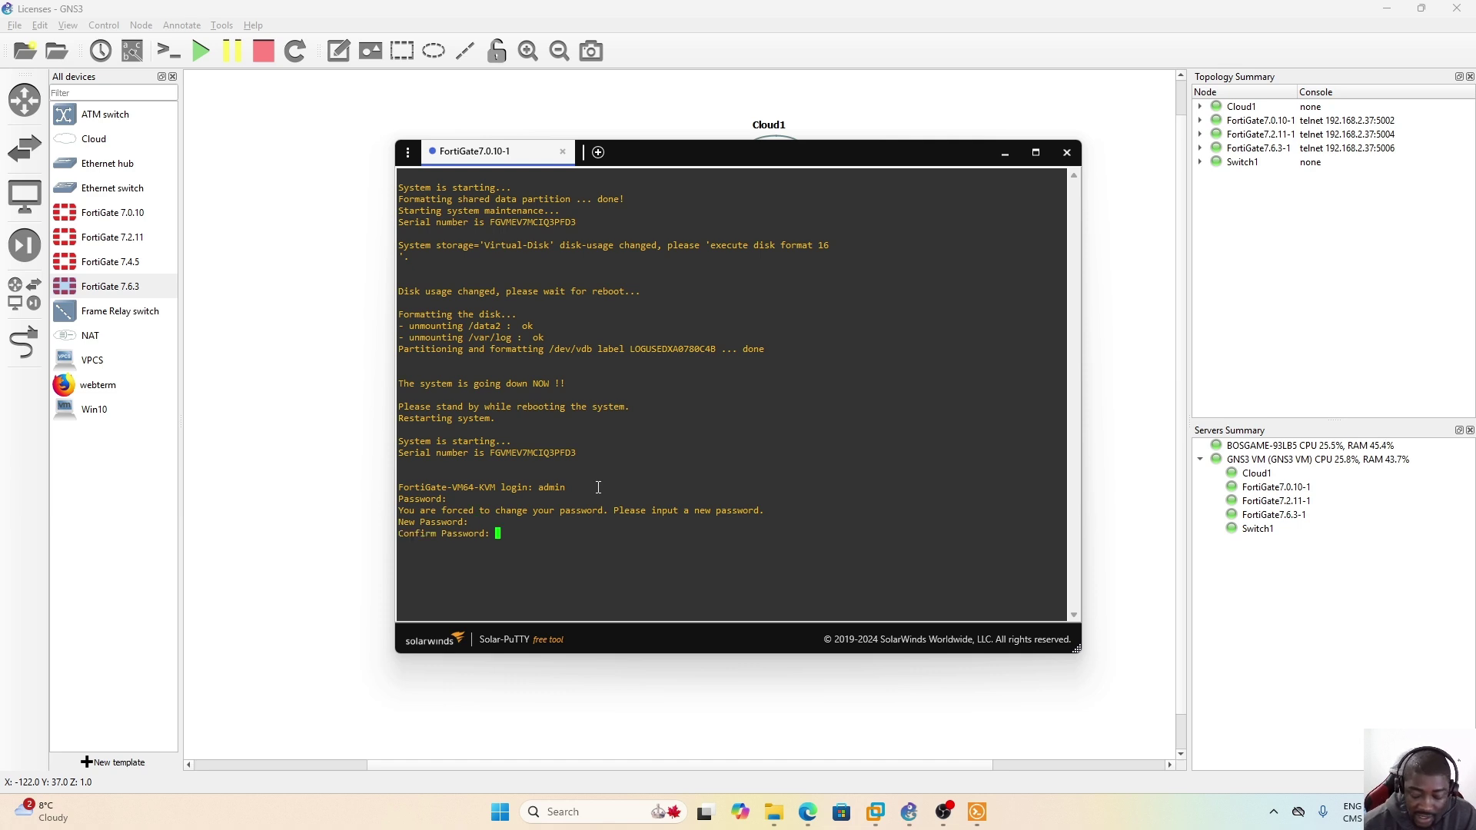
key("Return")
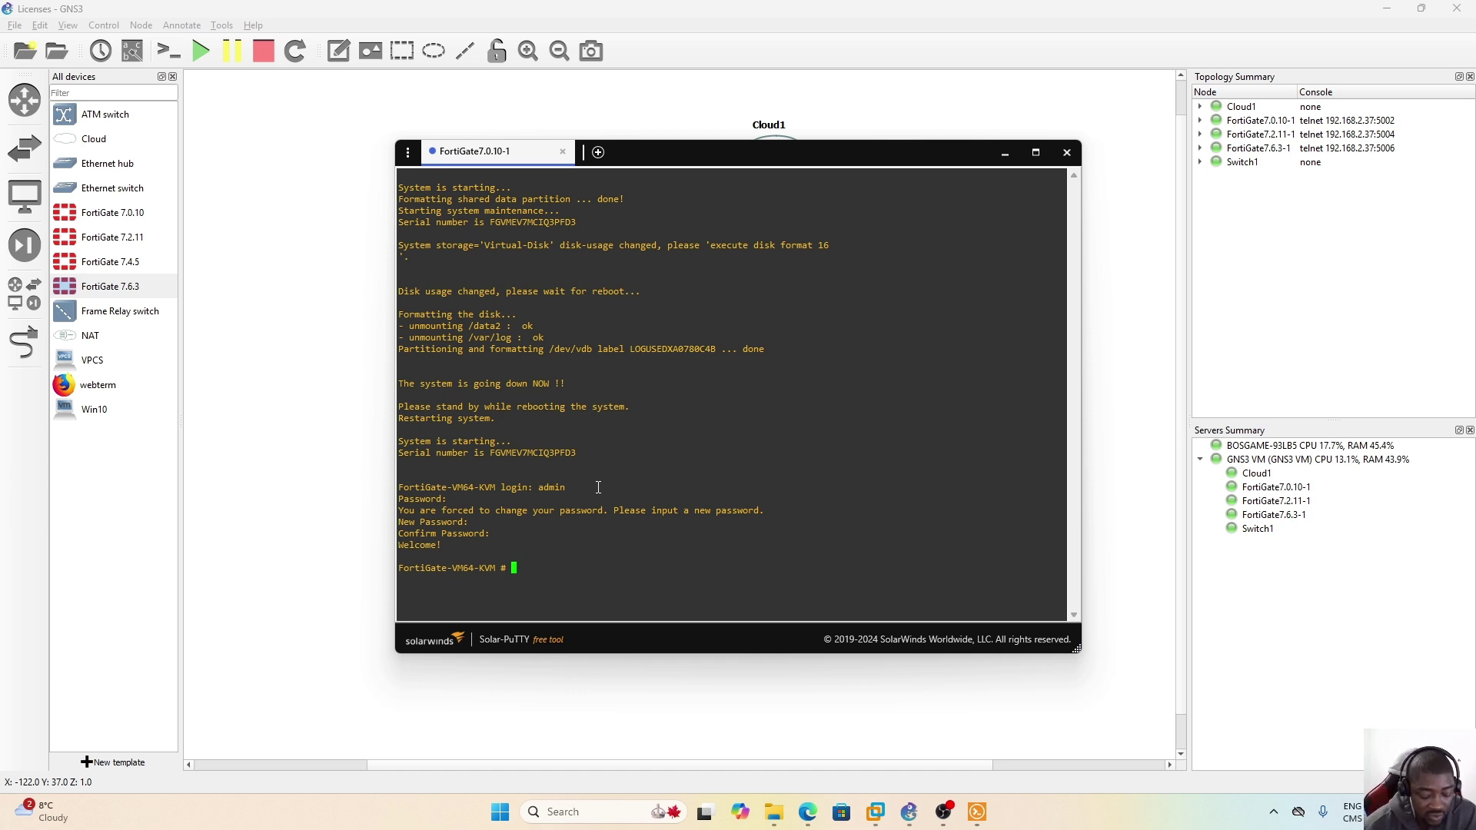
Run 'get system interface physical' to confirm port1 holds 192.168.2.64, then hide the console.
type("get")
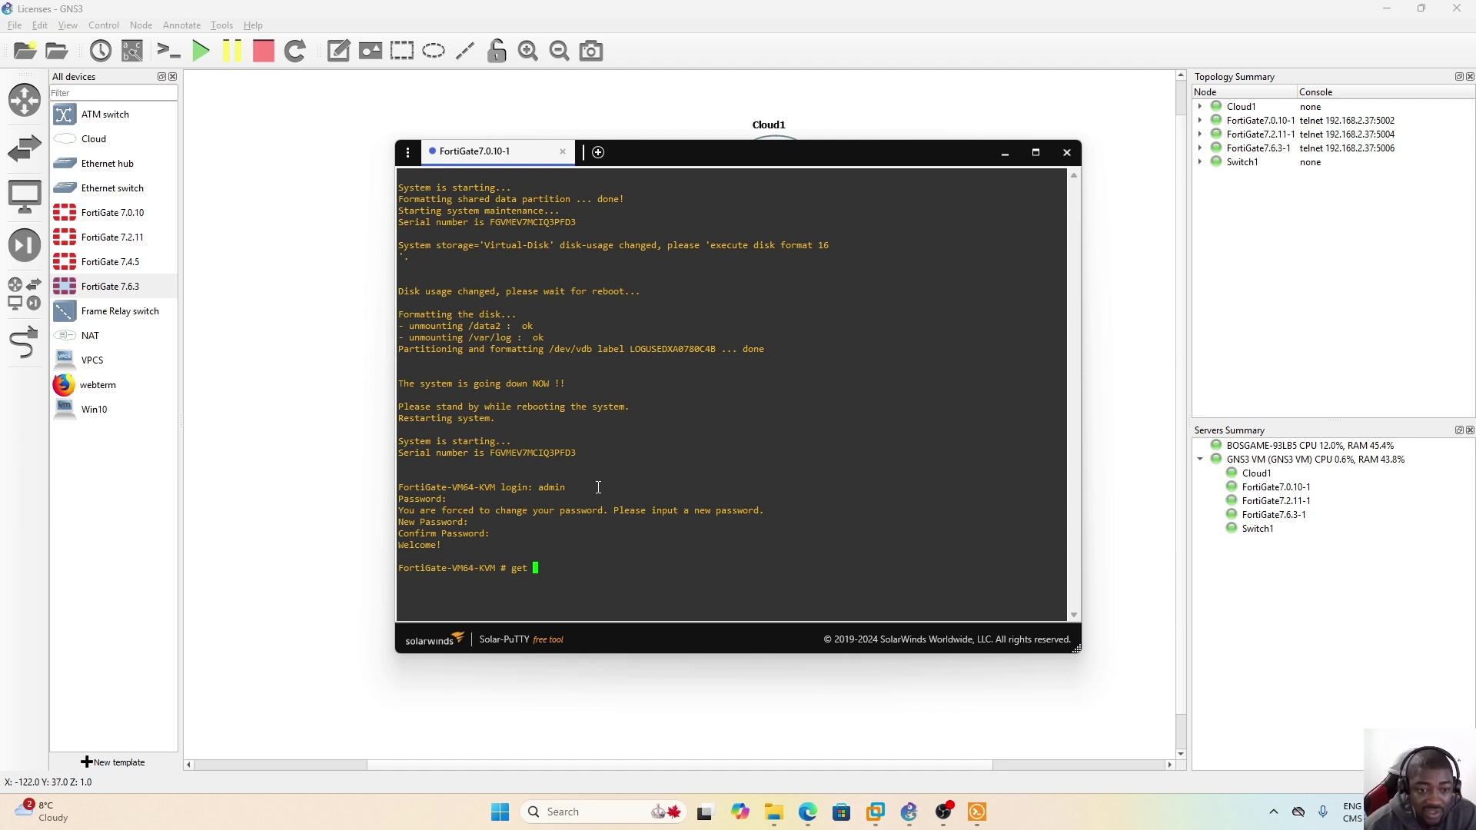
type("system interface ")
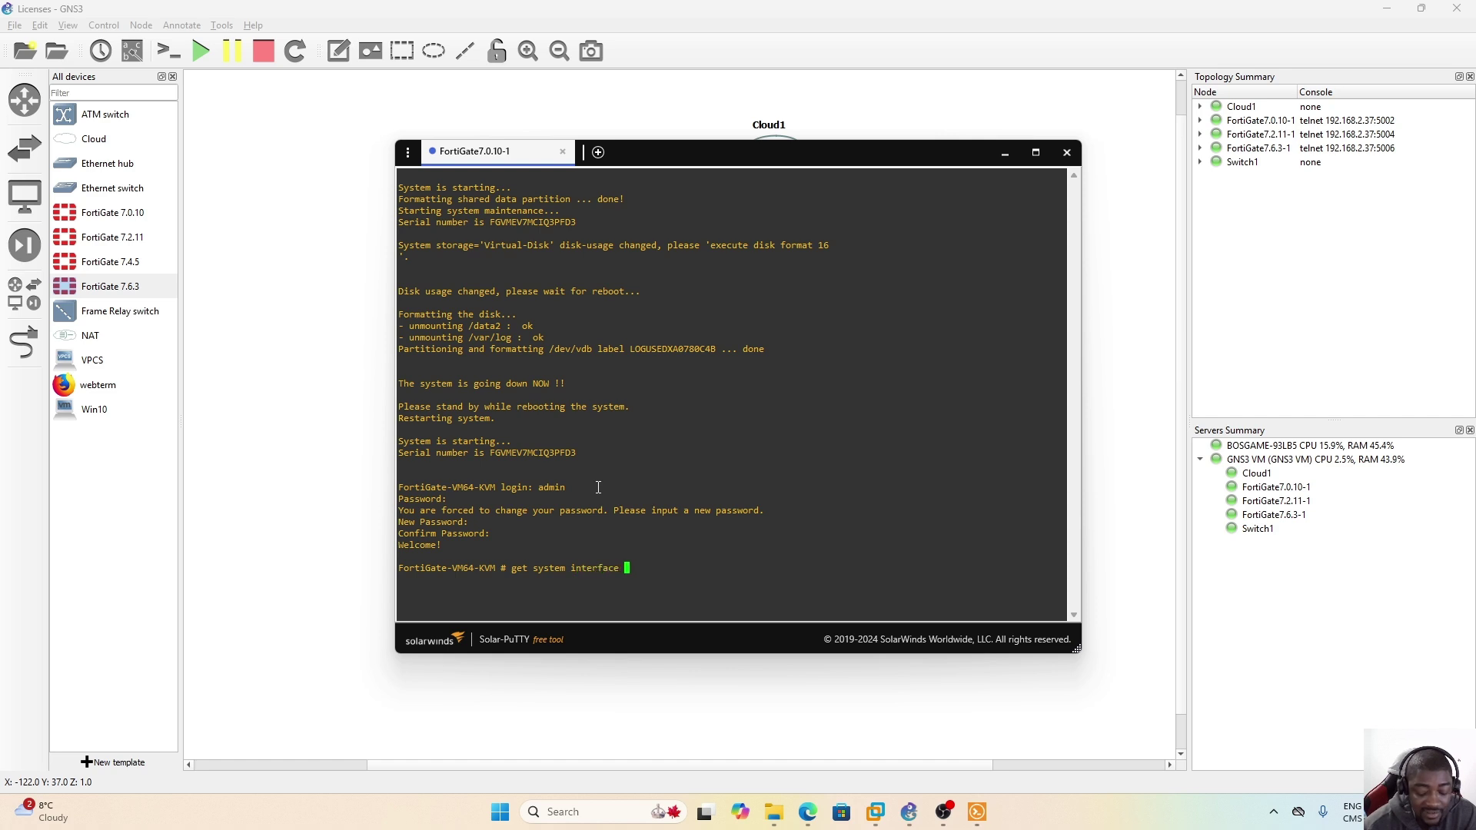
type("physical")
key("Return")
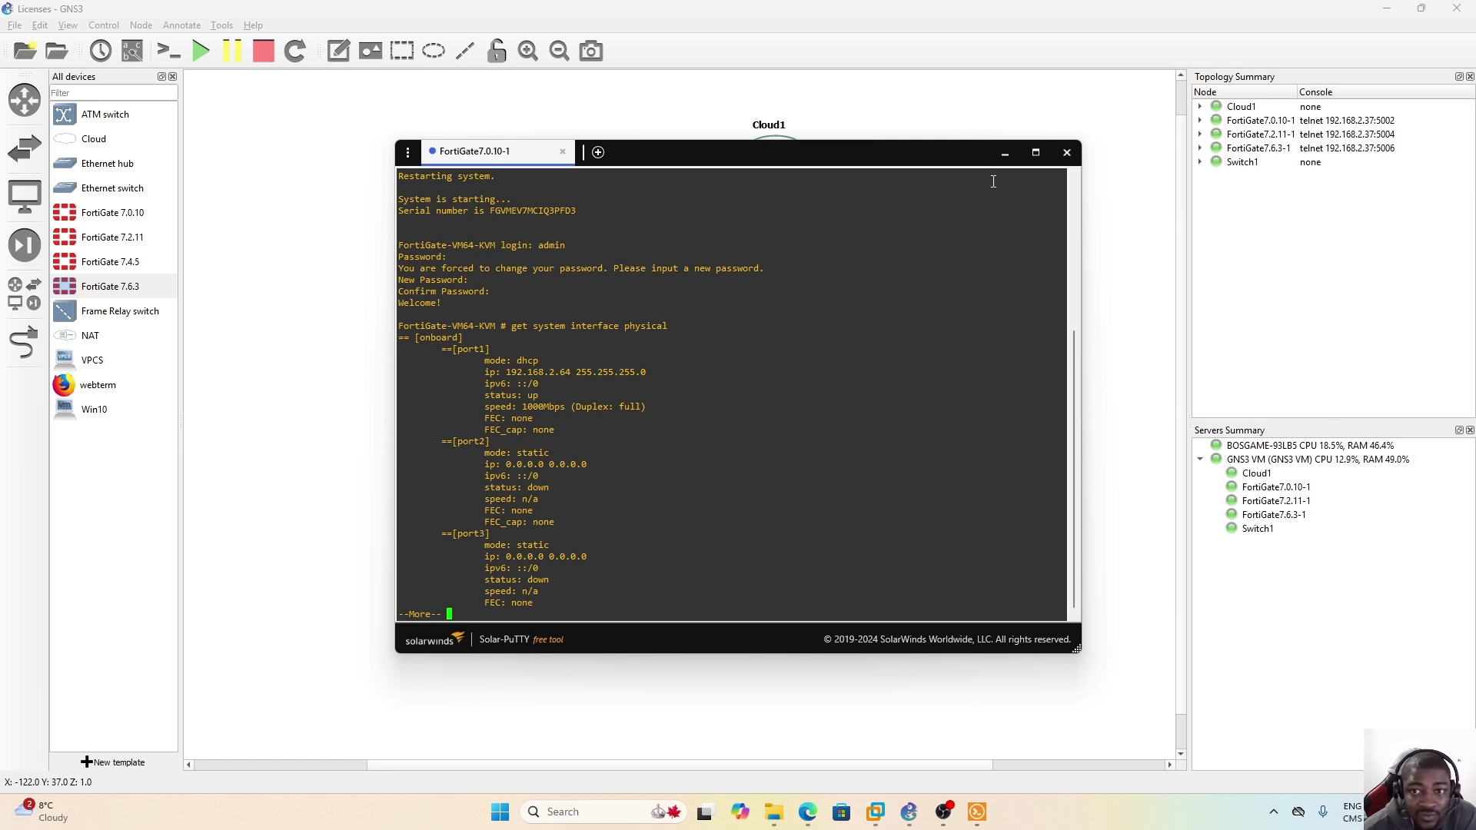
left_click(1004, 152)
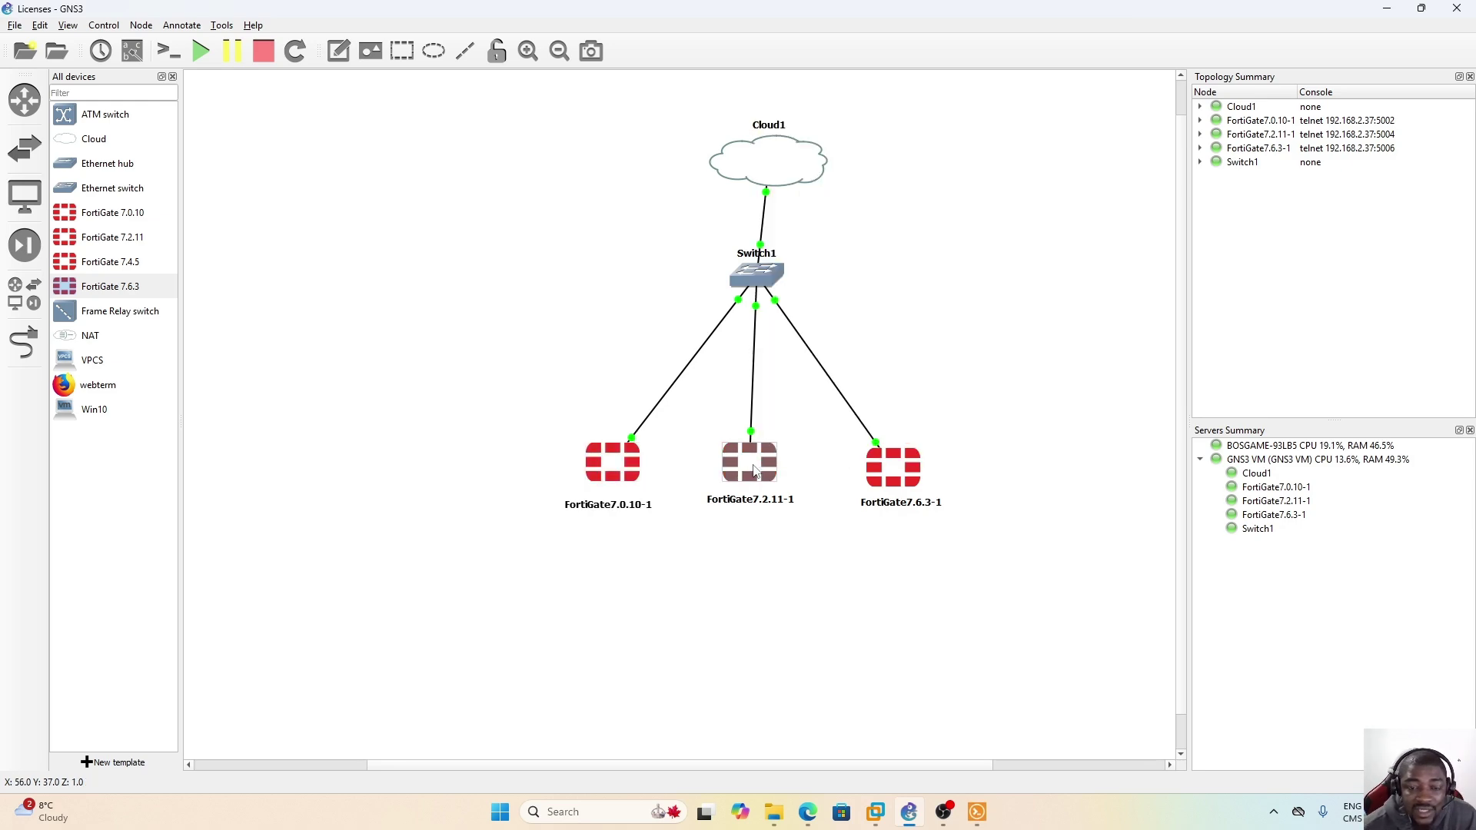
Open FortiGate7.2.11-1's console and log in as admin, setting a new password.
double_click(752, 464)
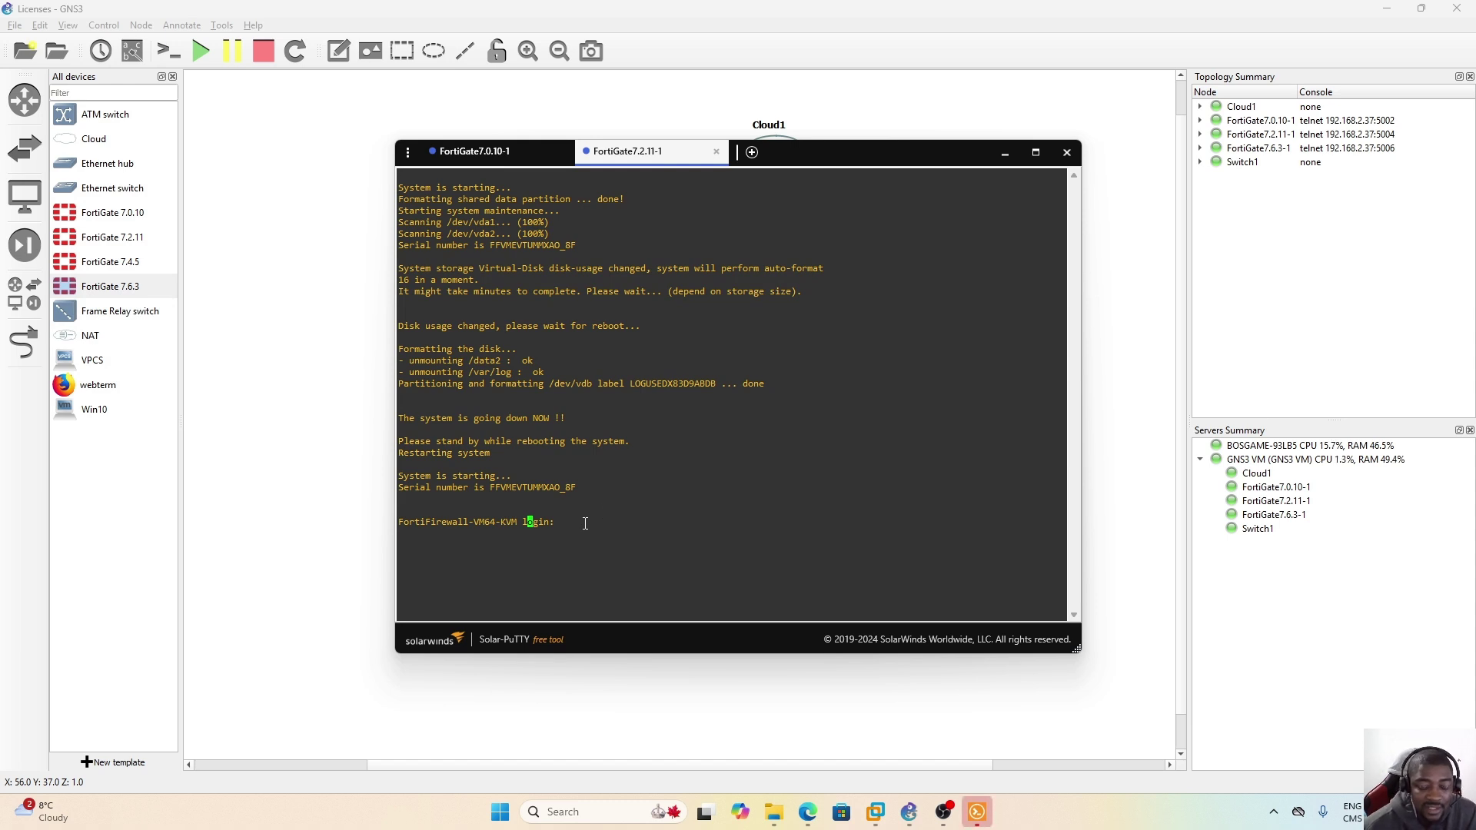
type("admin")
key("Return")
key("Return")
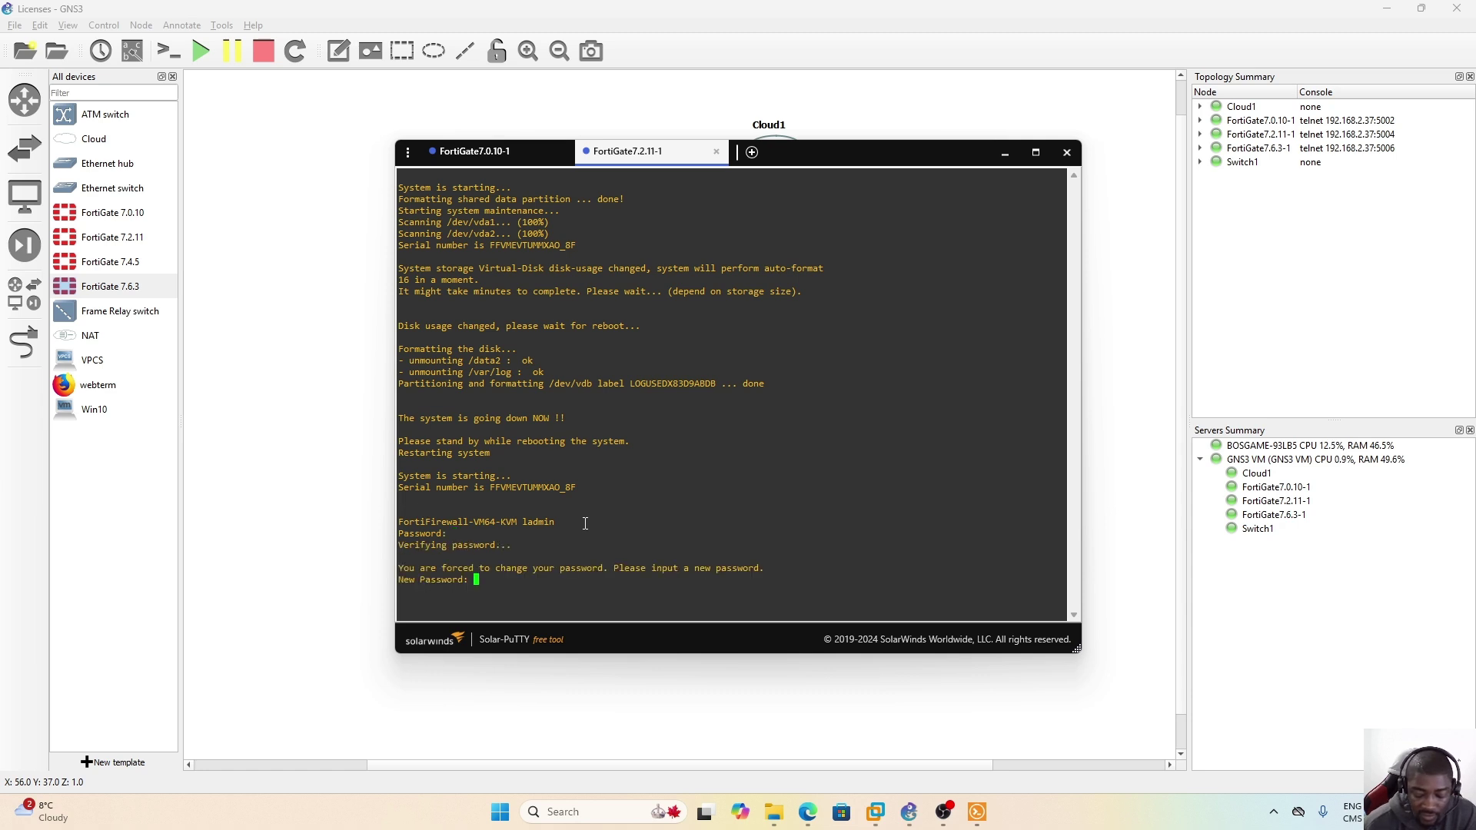
key("Return")
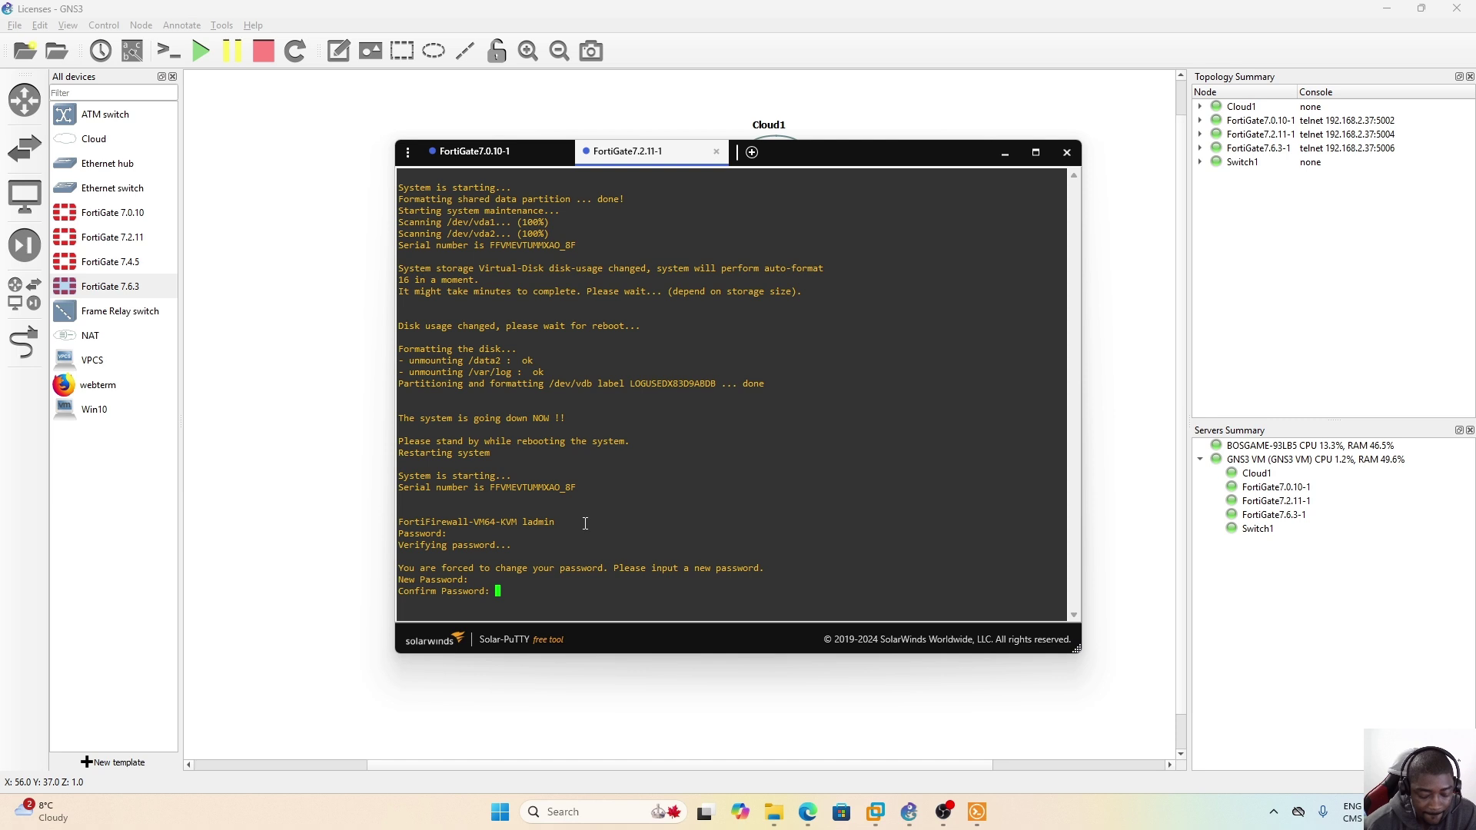
key("Return")
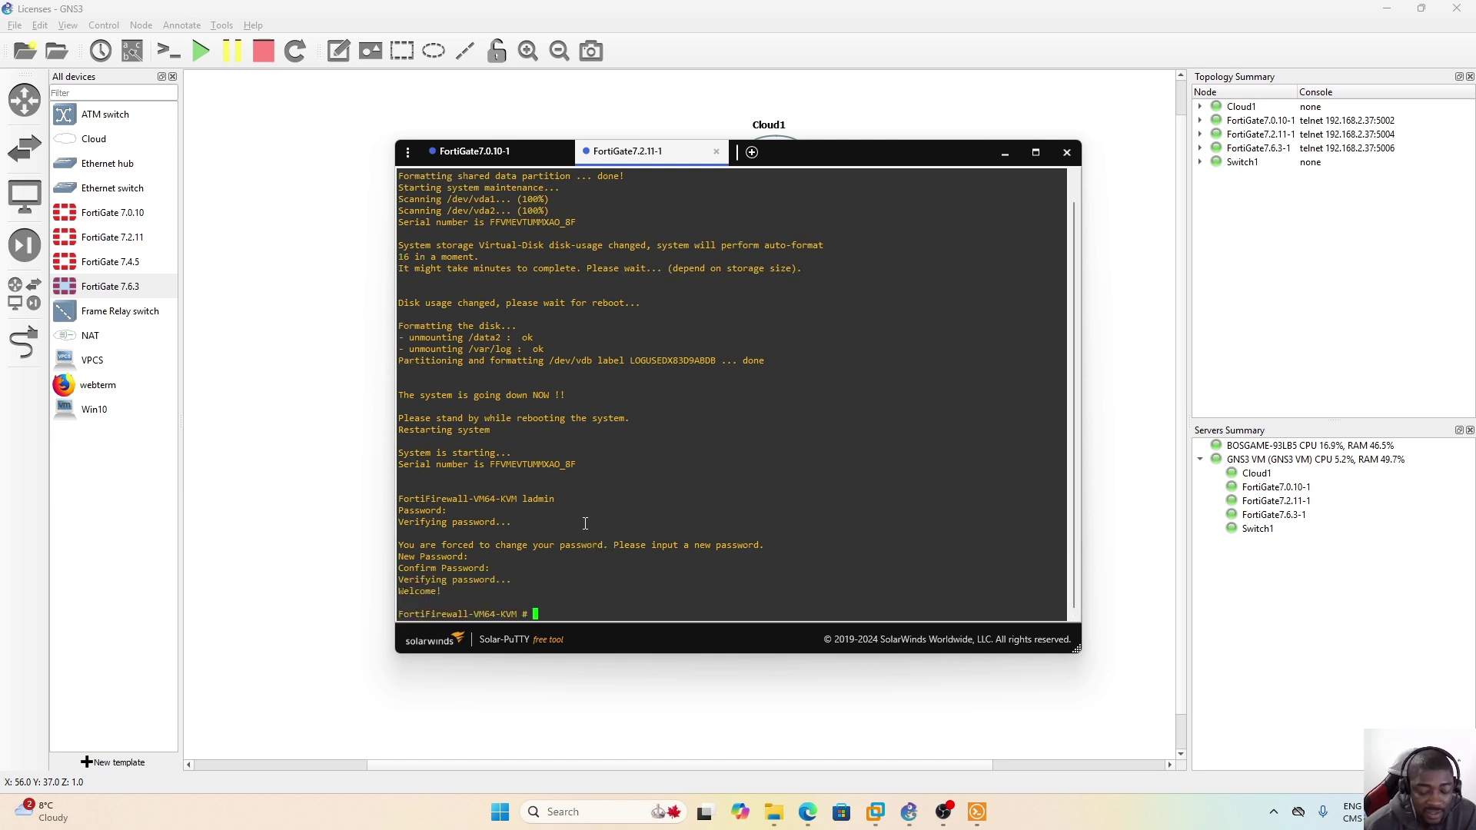
Run 'get system interface physical' to confirm port1 holds 192.168.2.65, then hide the console.
type("get ")
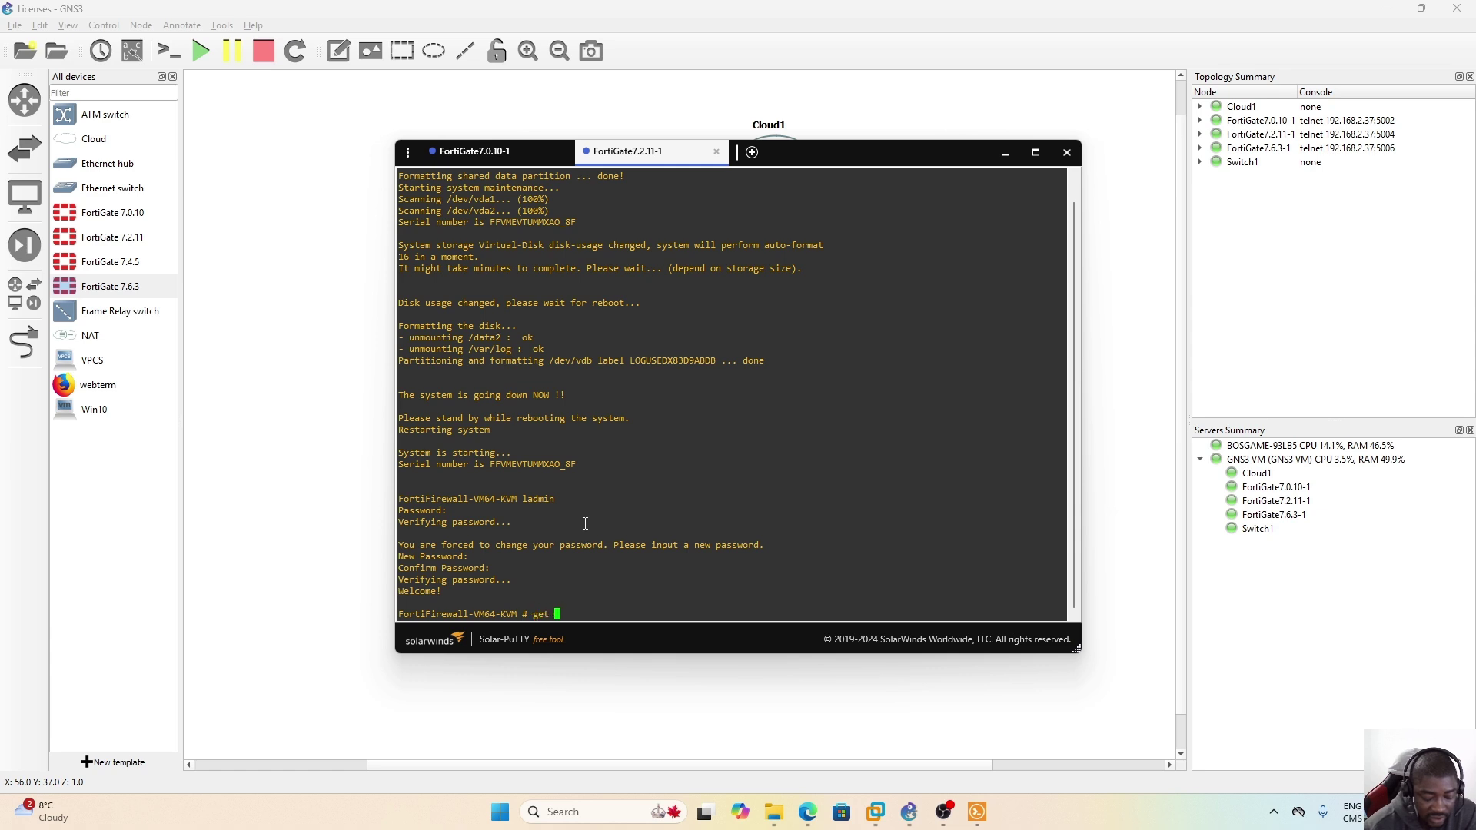
type("syst")
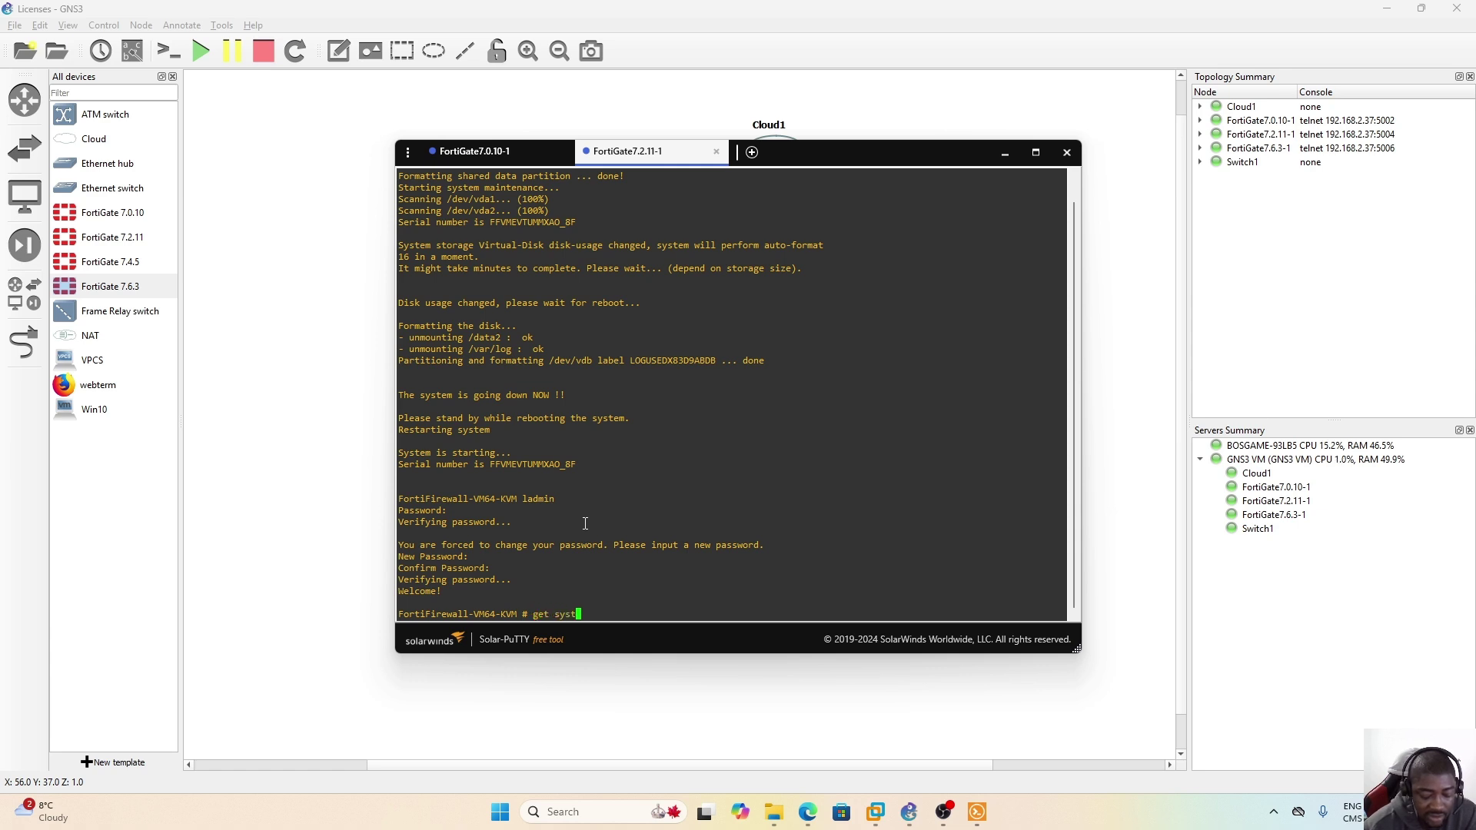
type("em interface physical")
key("Return")
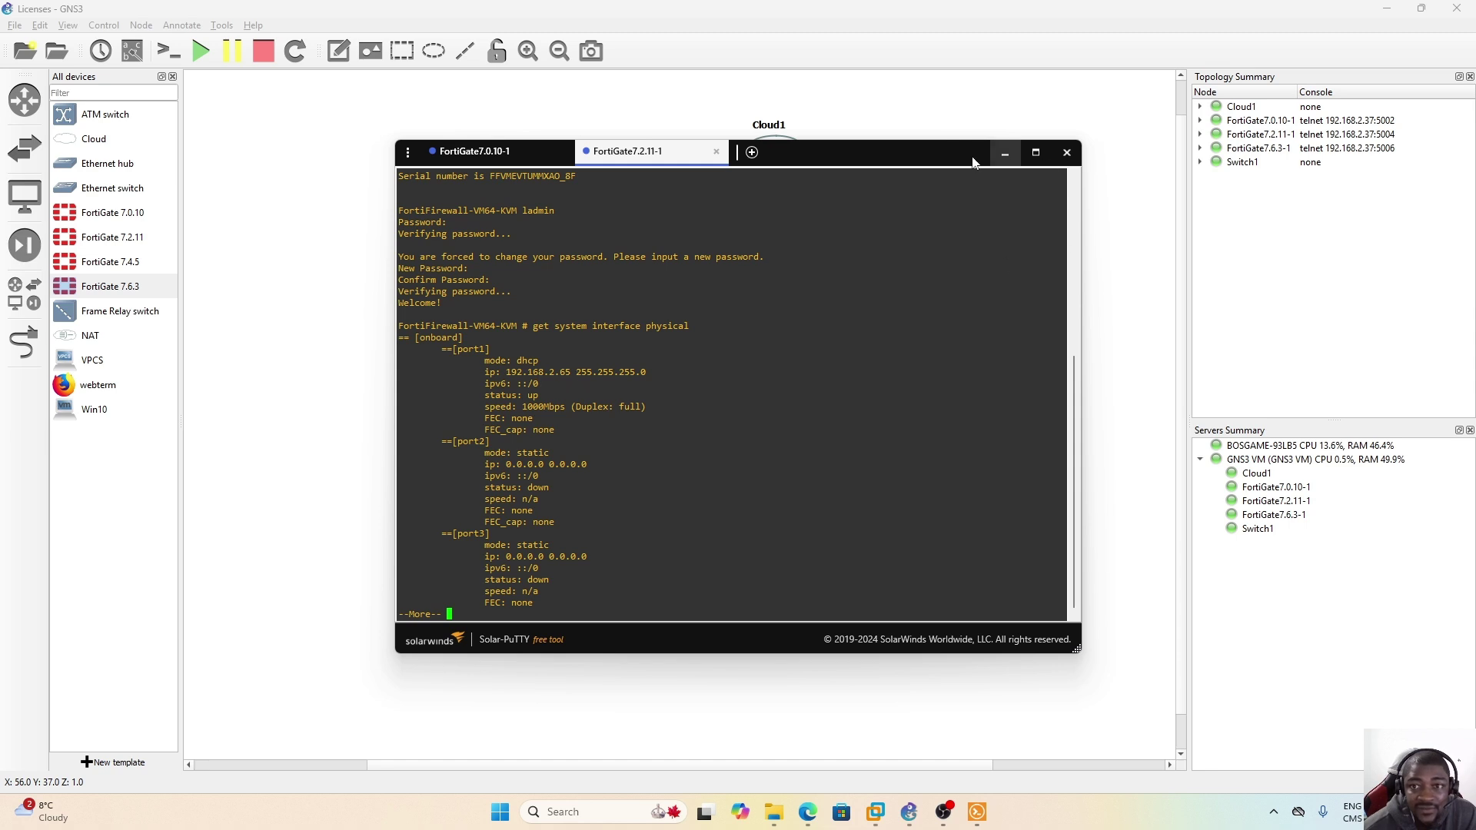
left_click(1005, 152)
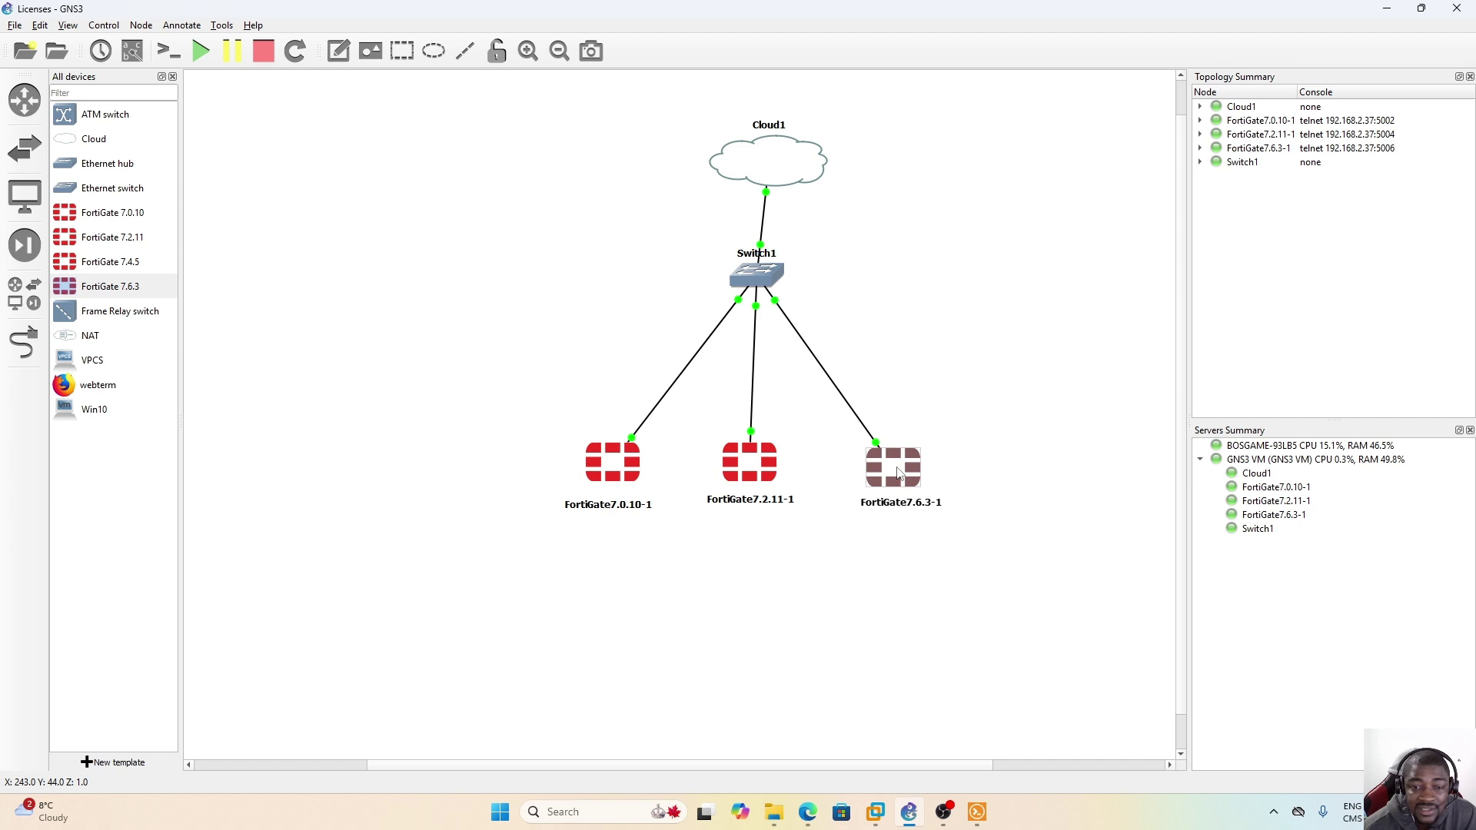
Open FortiGate7.6.3-1's console and log in as admin, setting a new password.
double_click(897, 469)
type("admin")
key("Return")
key("Return")
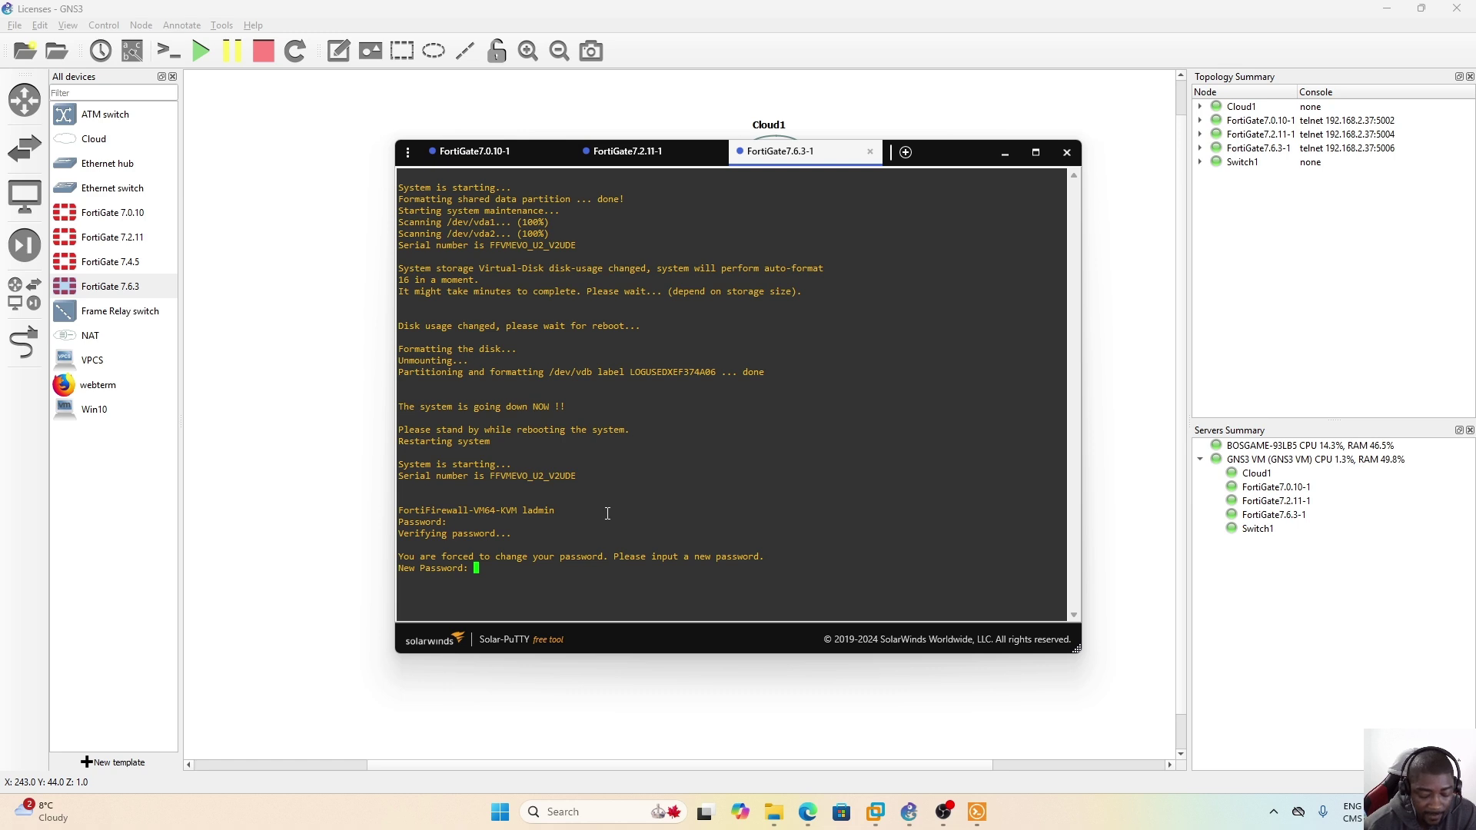
key("Return")
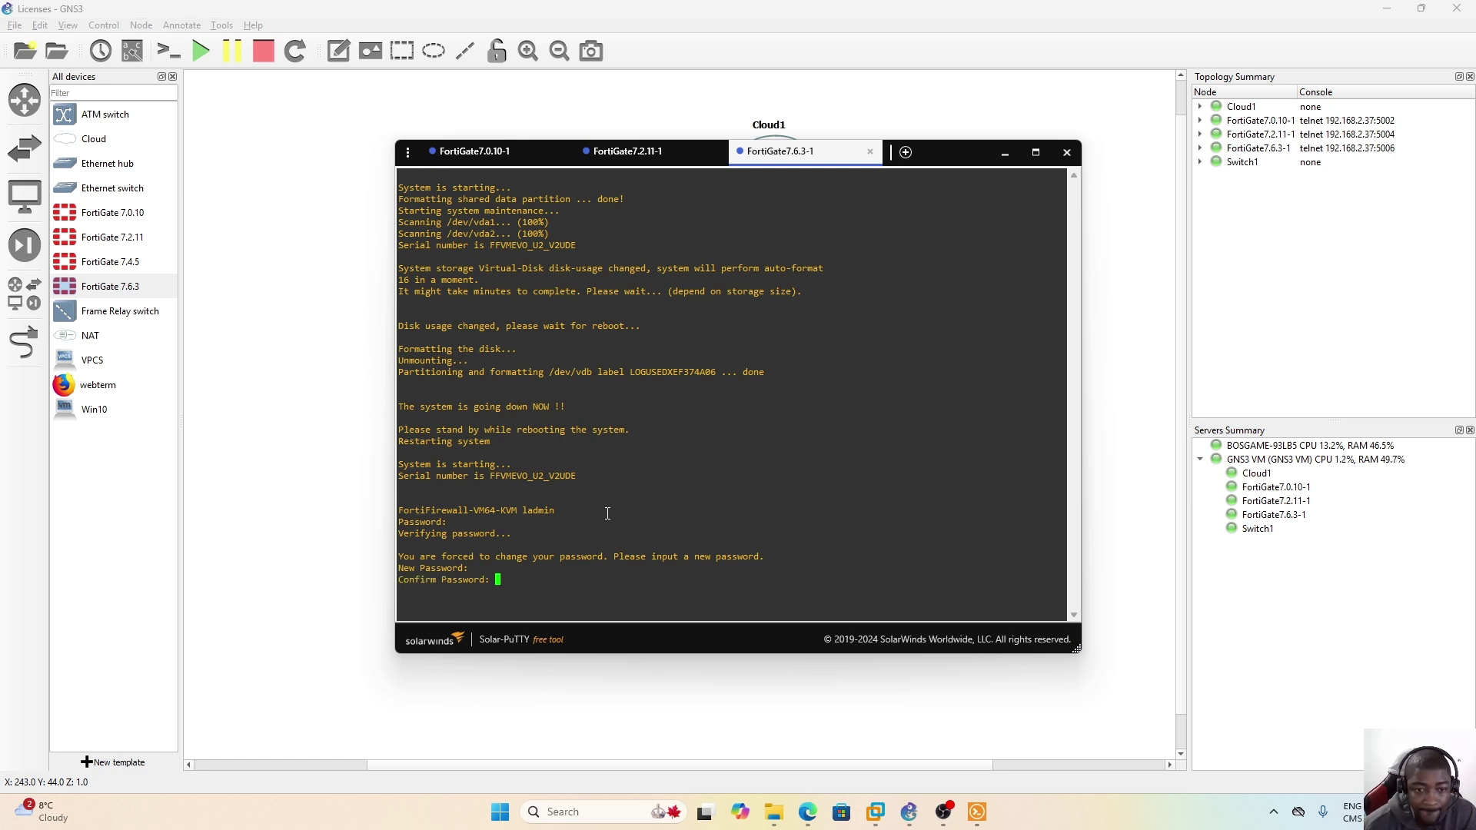
key("Return")
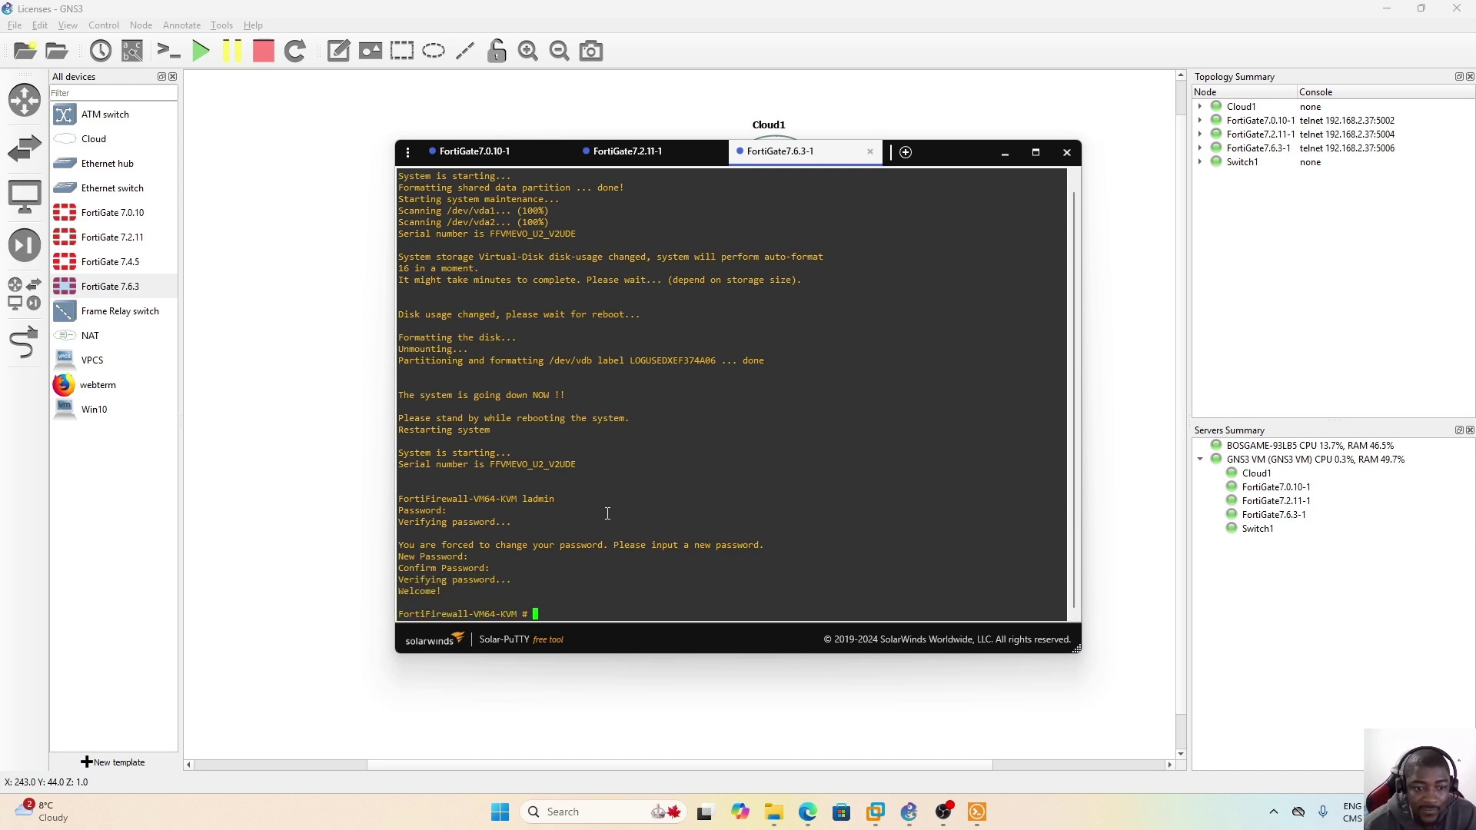
Run 'get system interface physical' to confirm port1 holds 192.168.2.66, then switch to the browser.
type("get ")
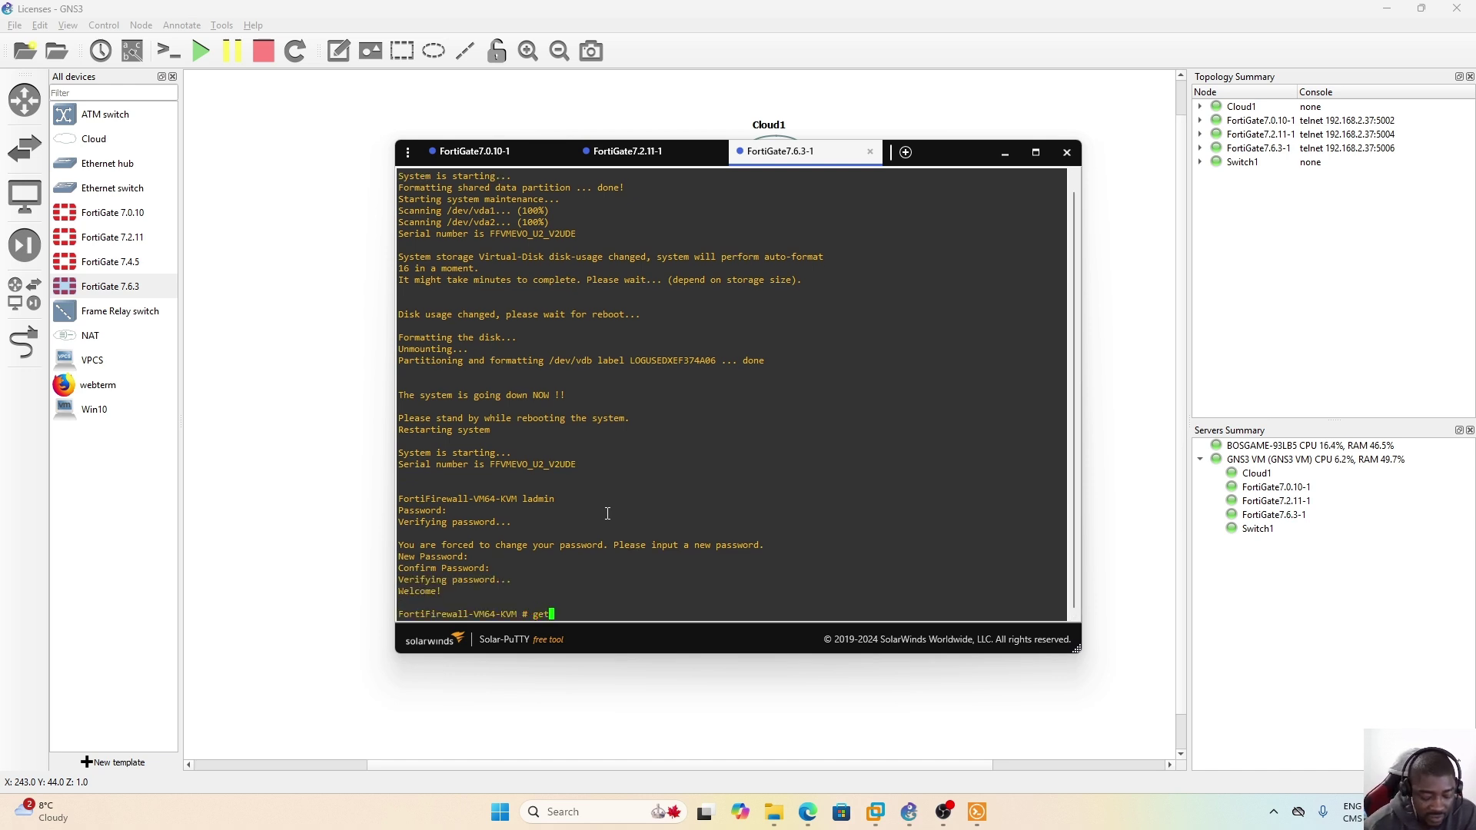
type("system interface ")
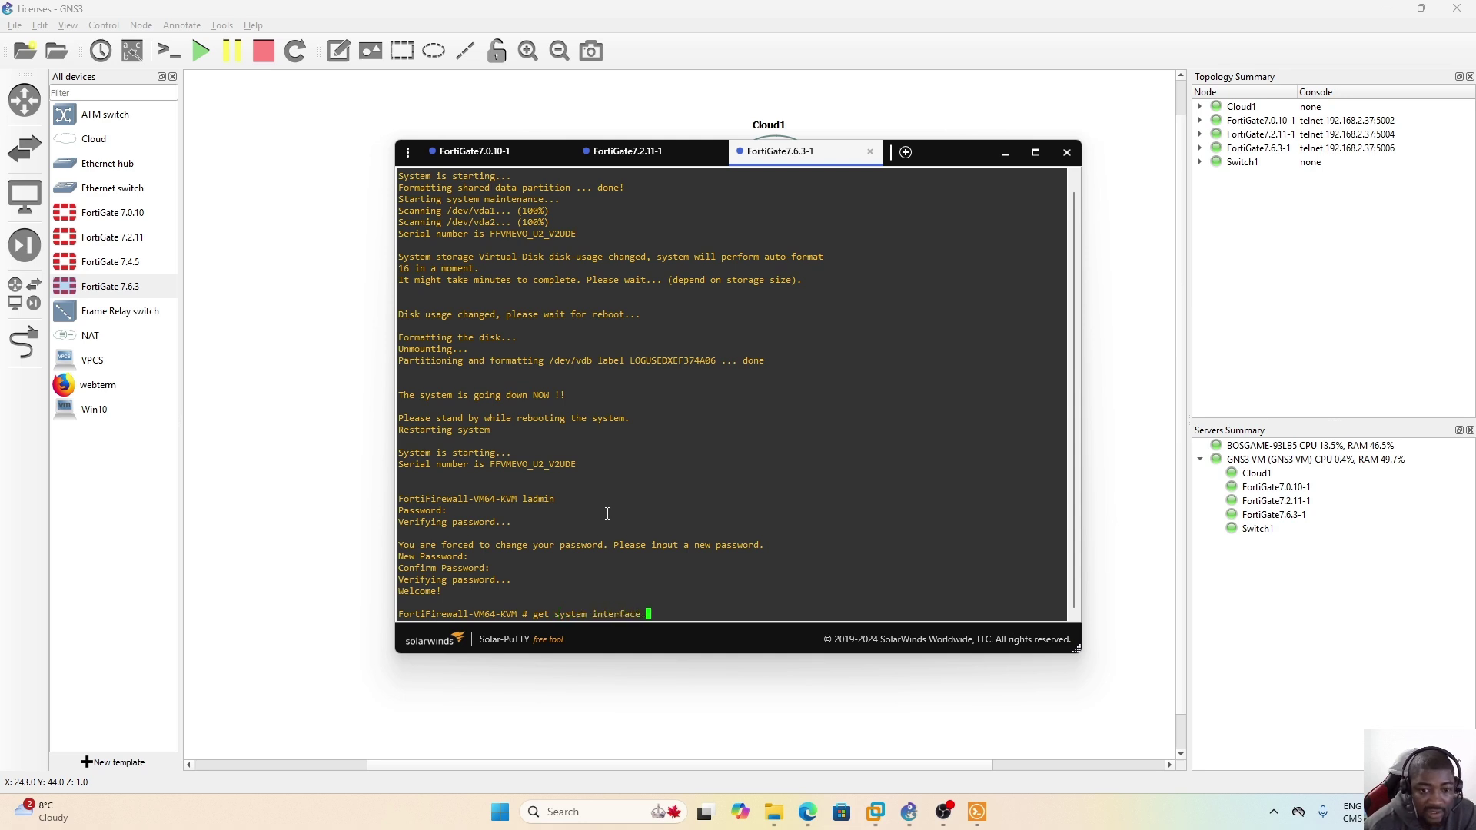
type("physical")
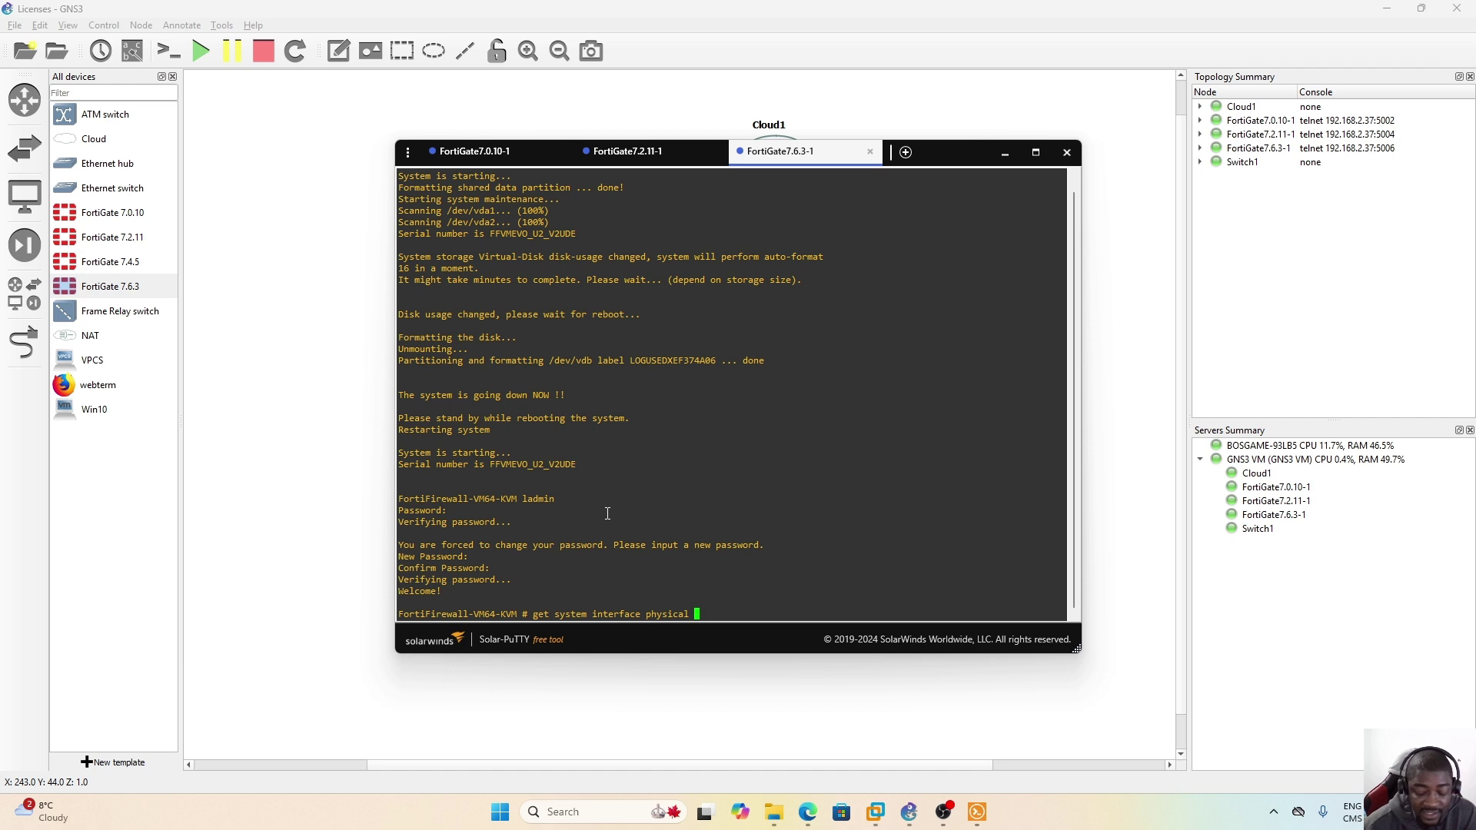
key("Return")
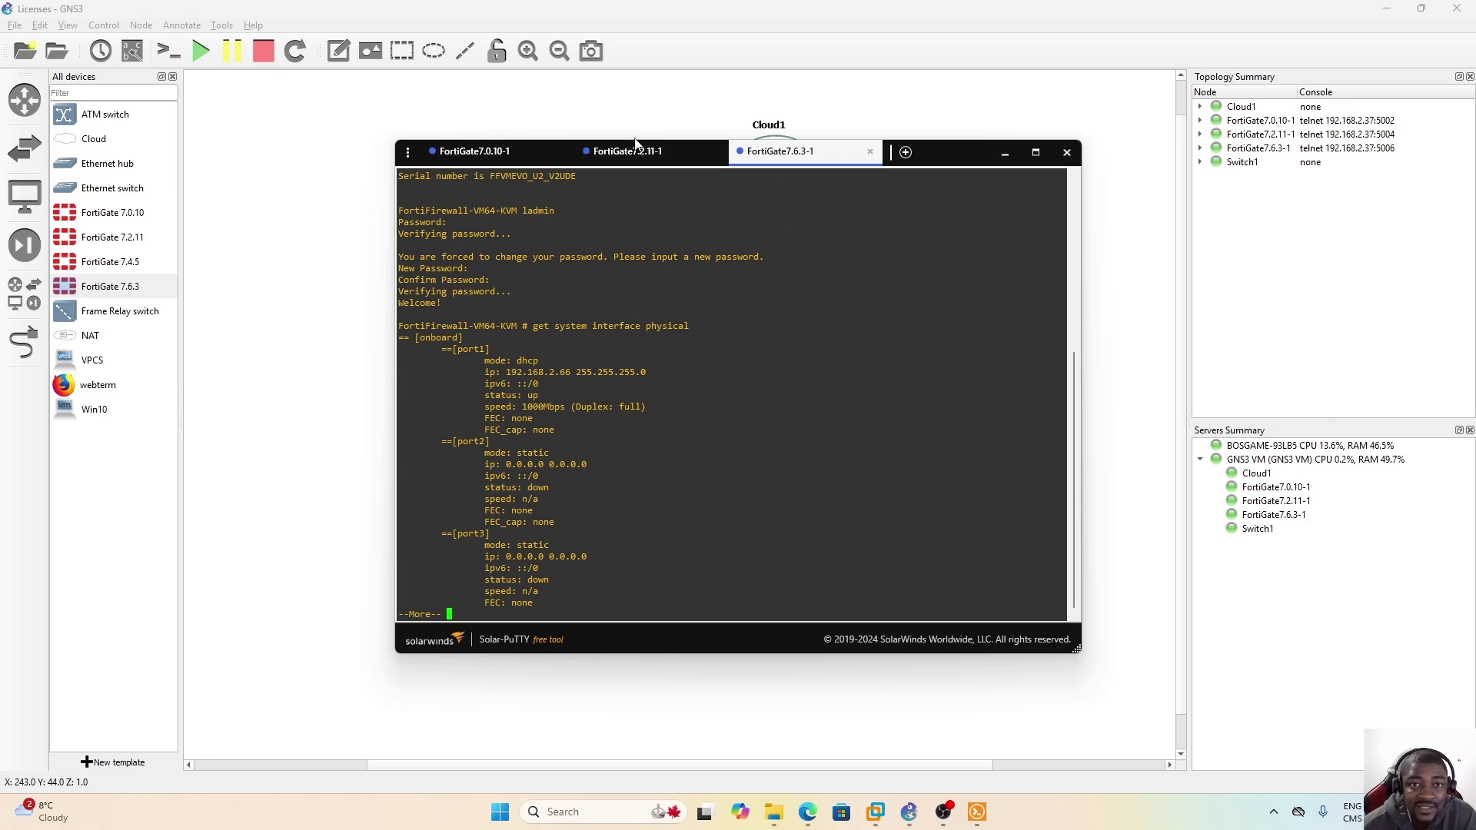
mouse_move(807, 812)
left_click(813, 750)
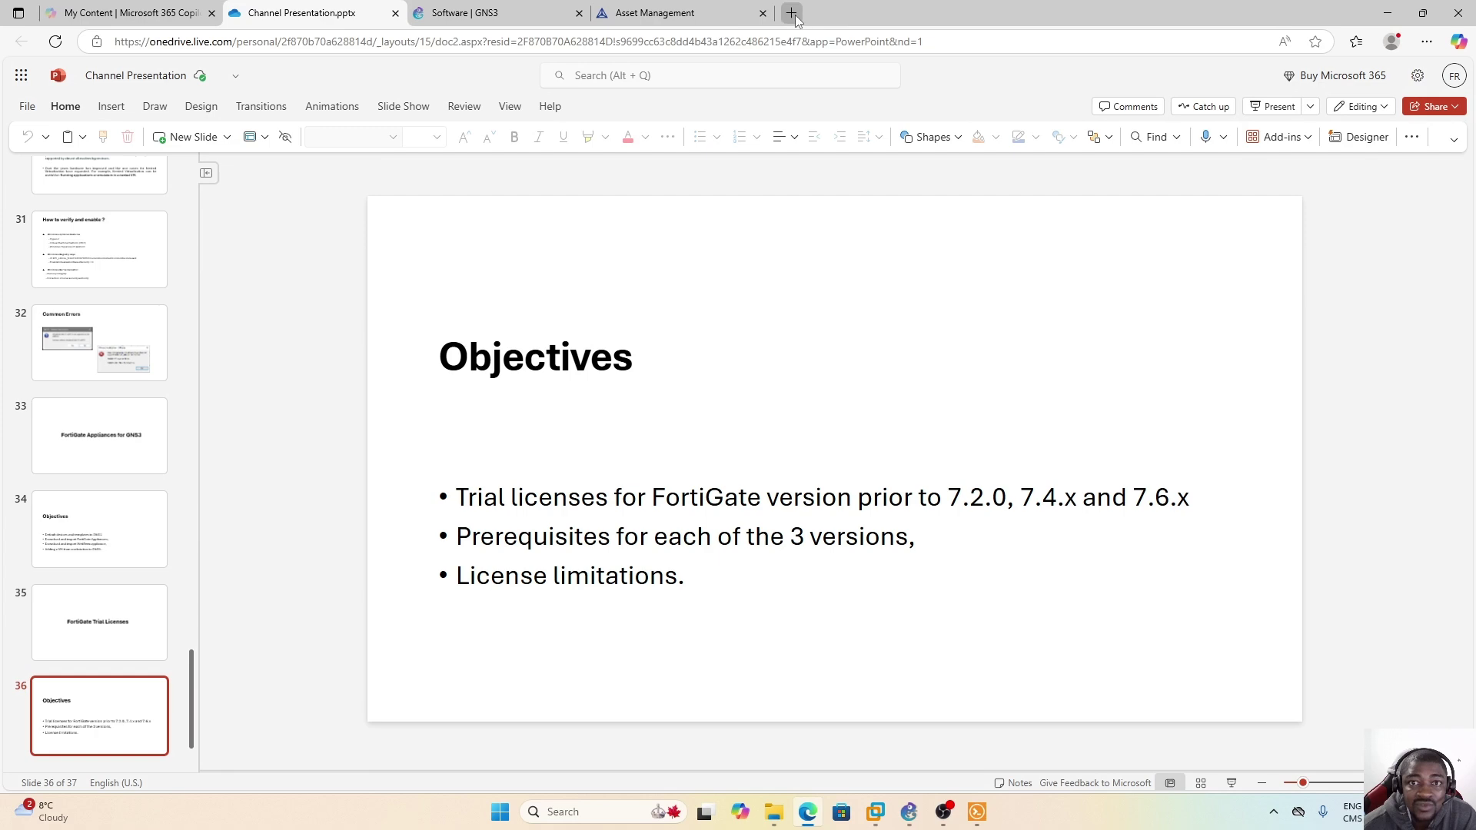
Open a new Edge tab and enter 192.168.2.6 into the address bar.
left_click(791, 13)
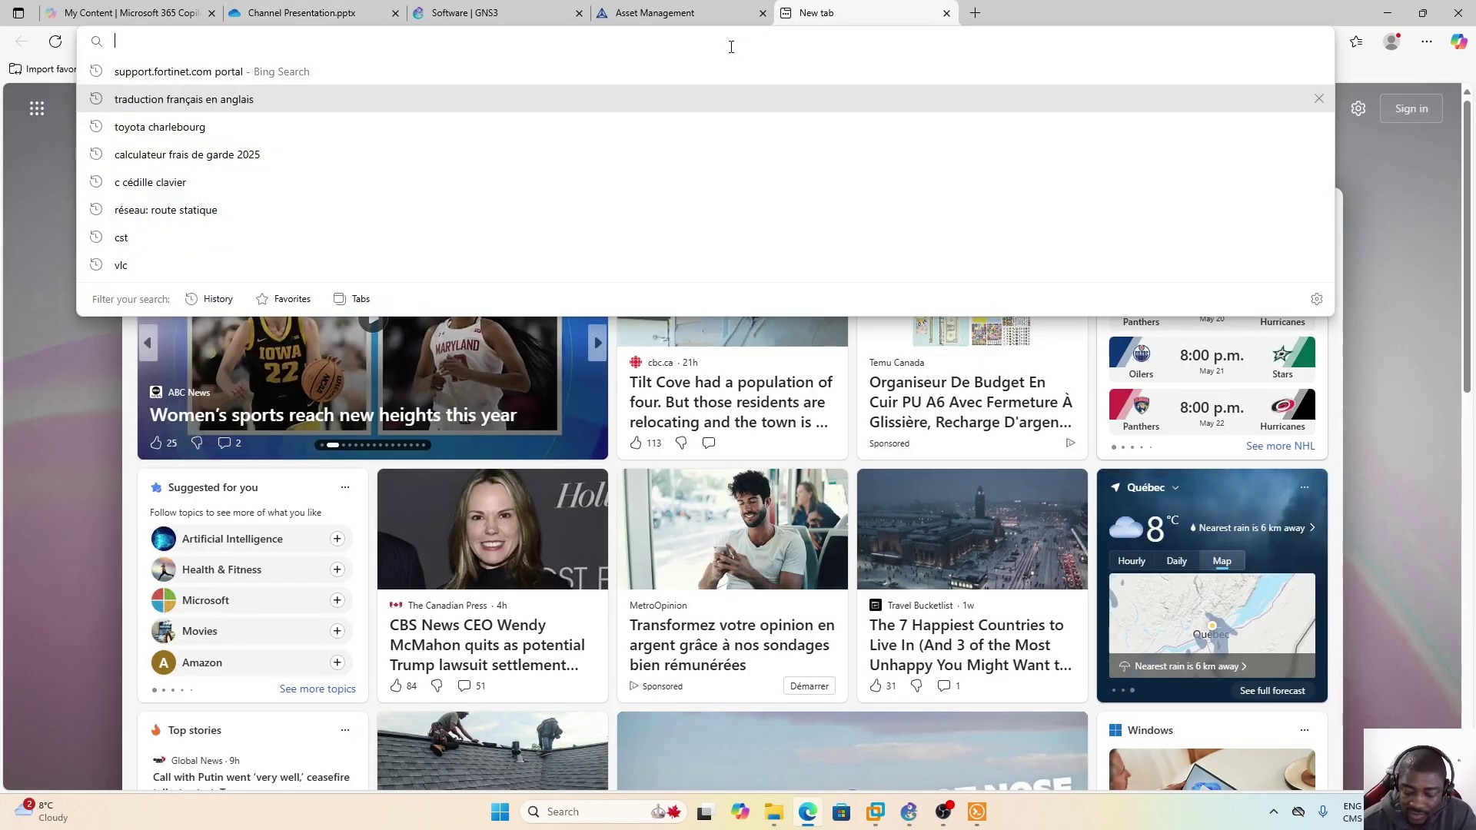
type("192.168")
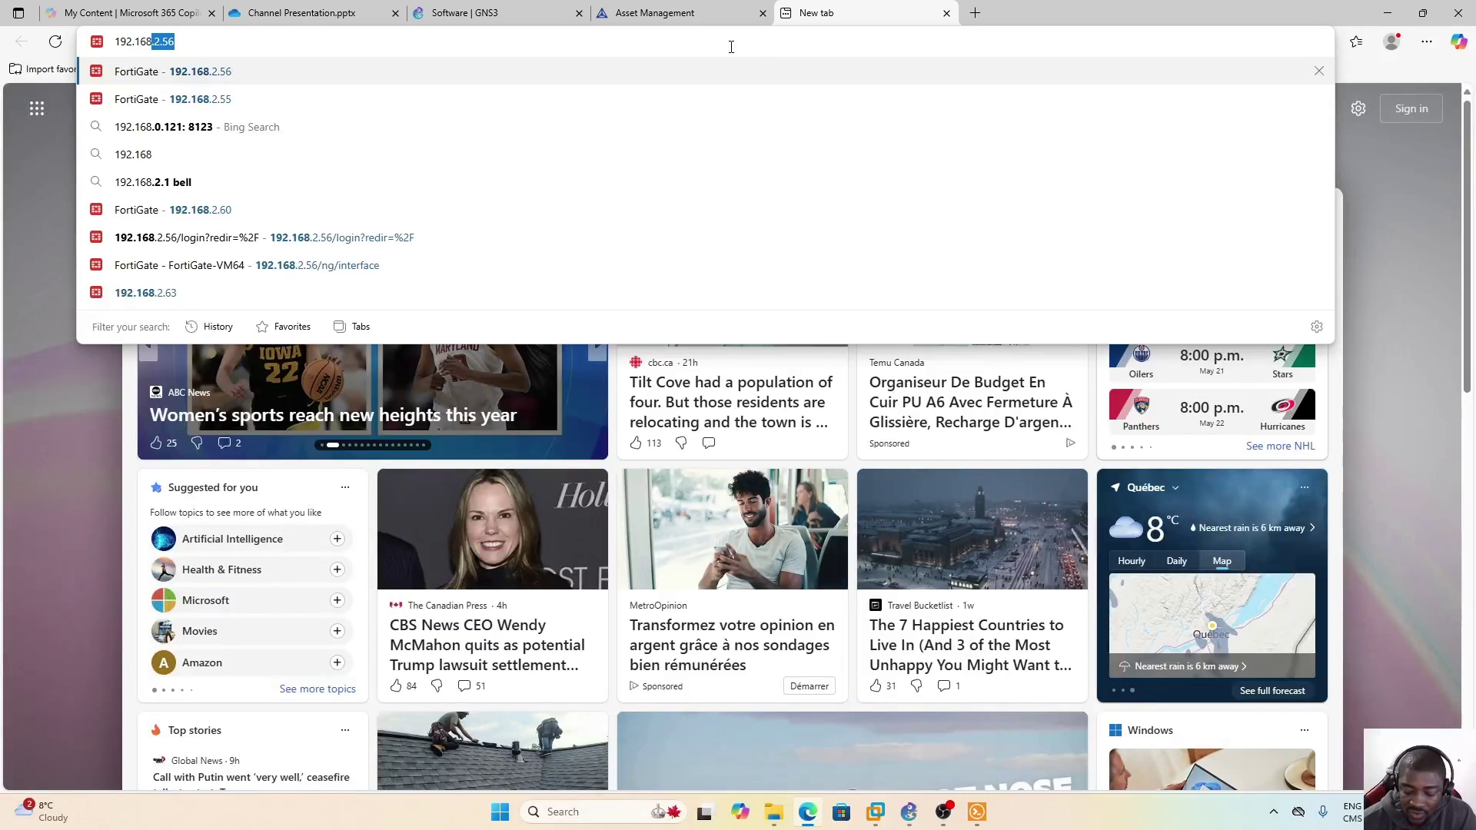
type(".2.")
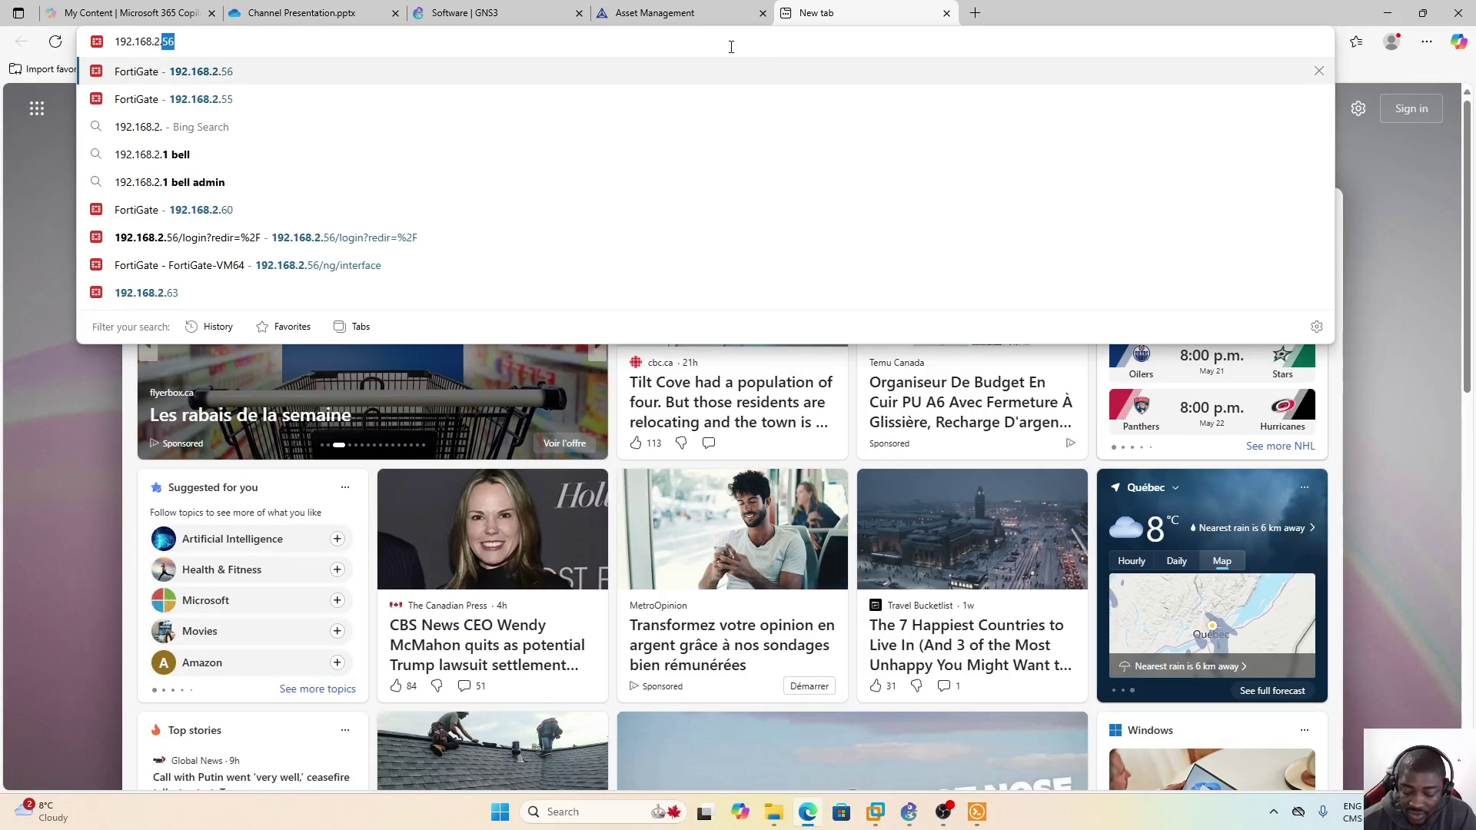
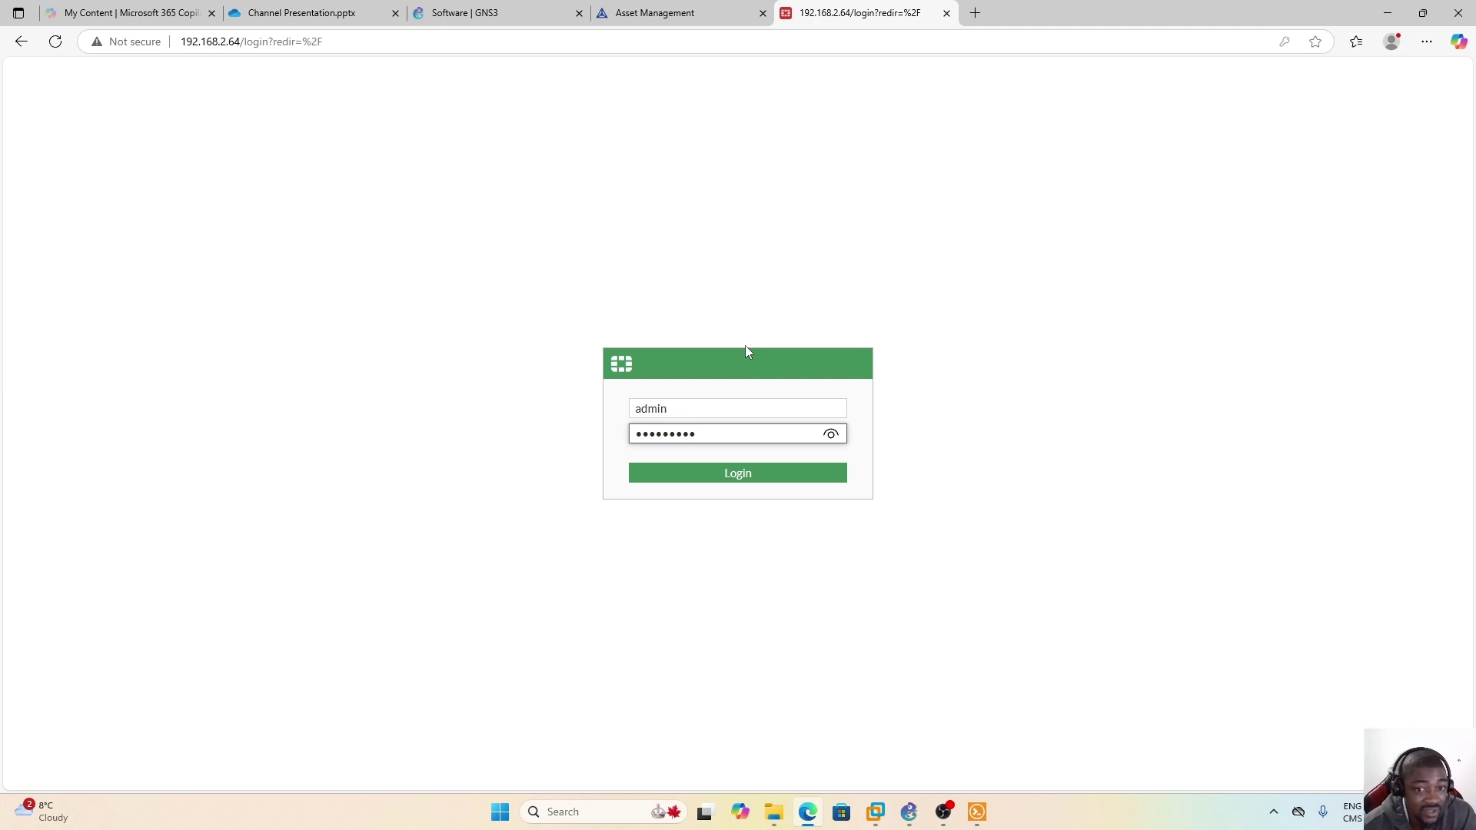
Log in and dismiss the setup, password-saving and FortiOS 7.0.0 what's-new prompts.
key("Return")
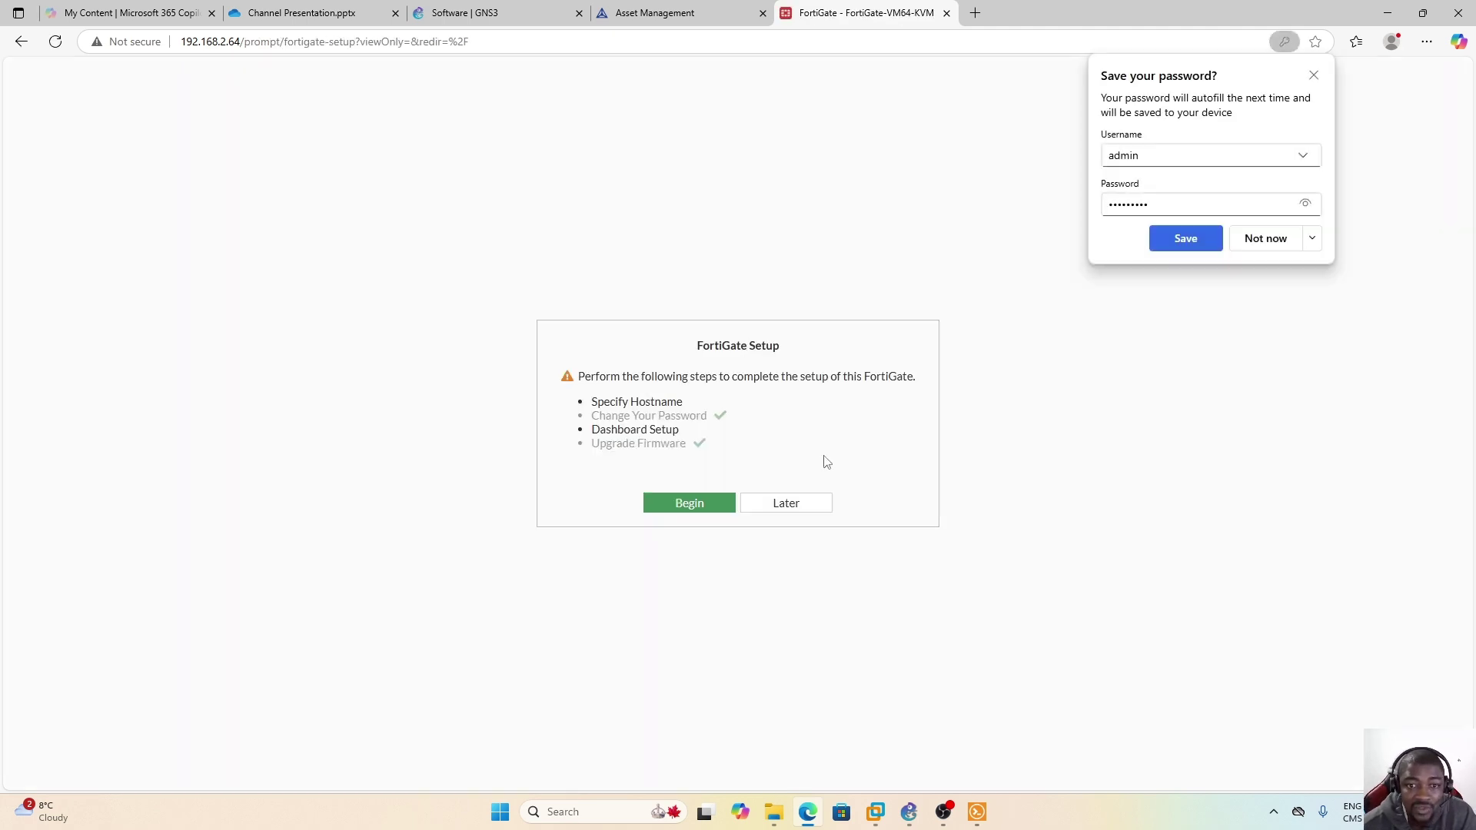
left_click(786, 505)
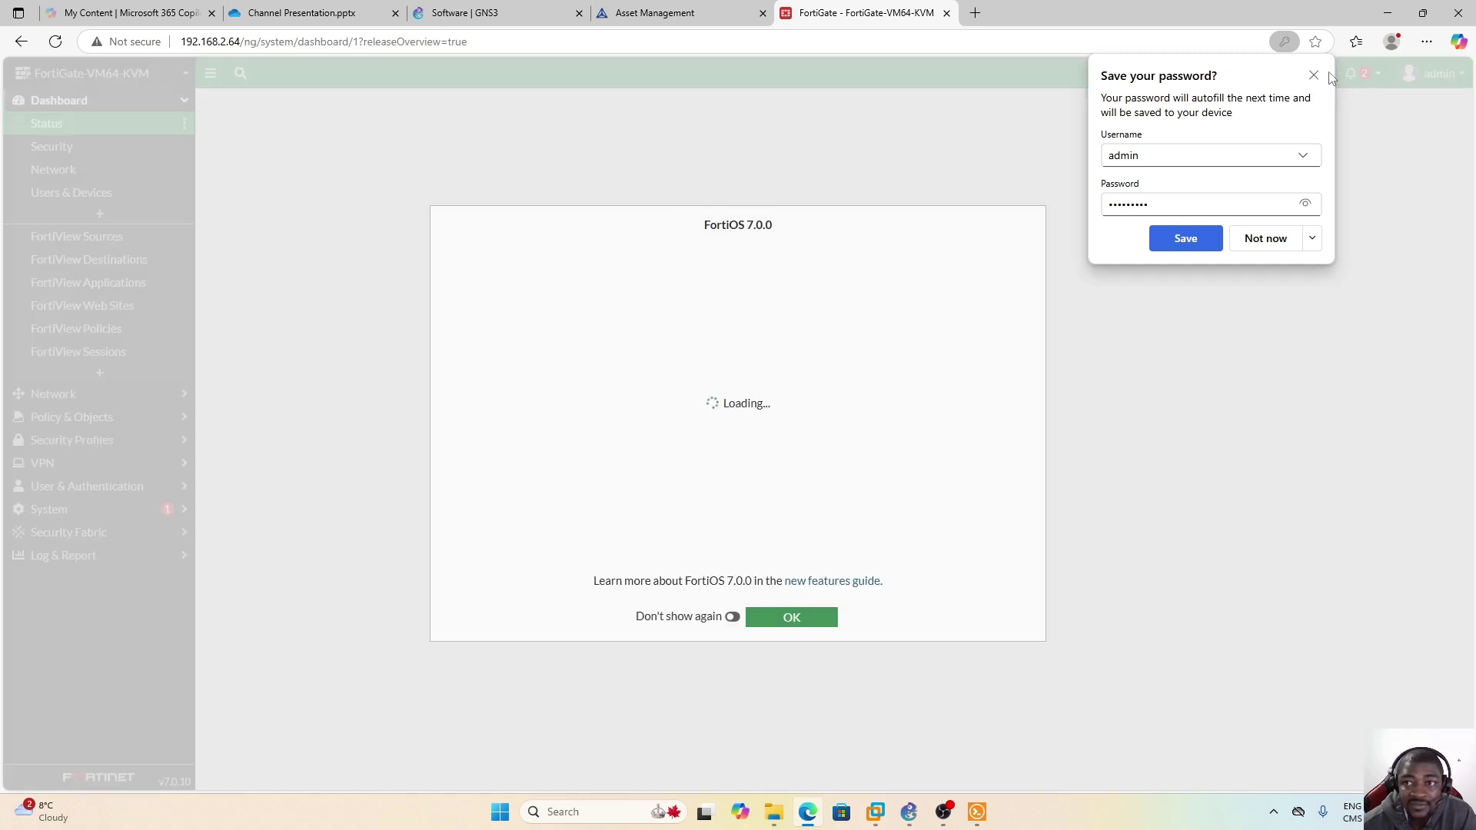
left_click(1313, 75)
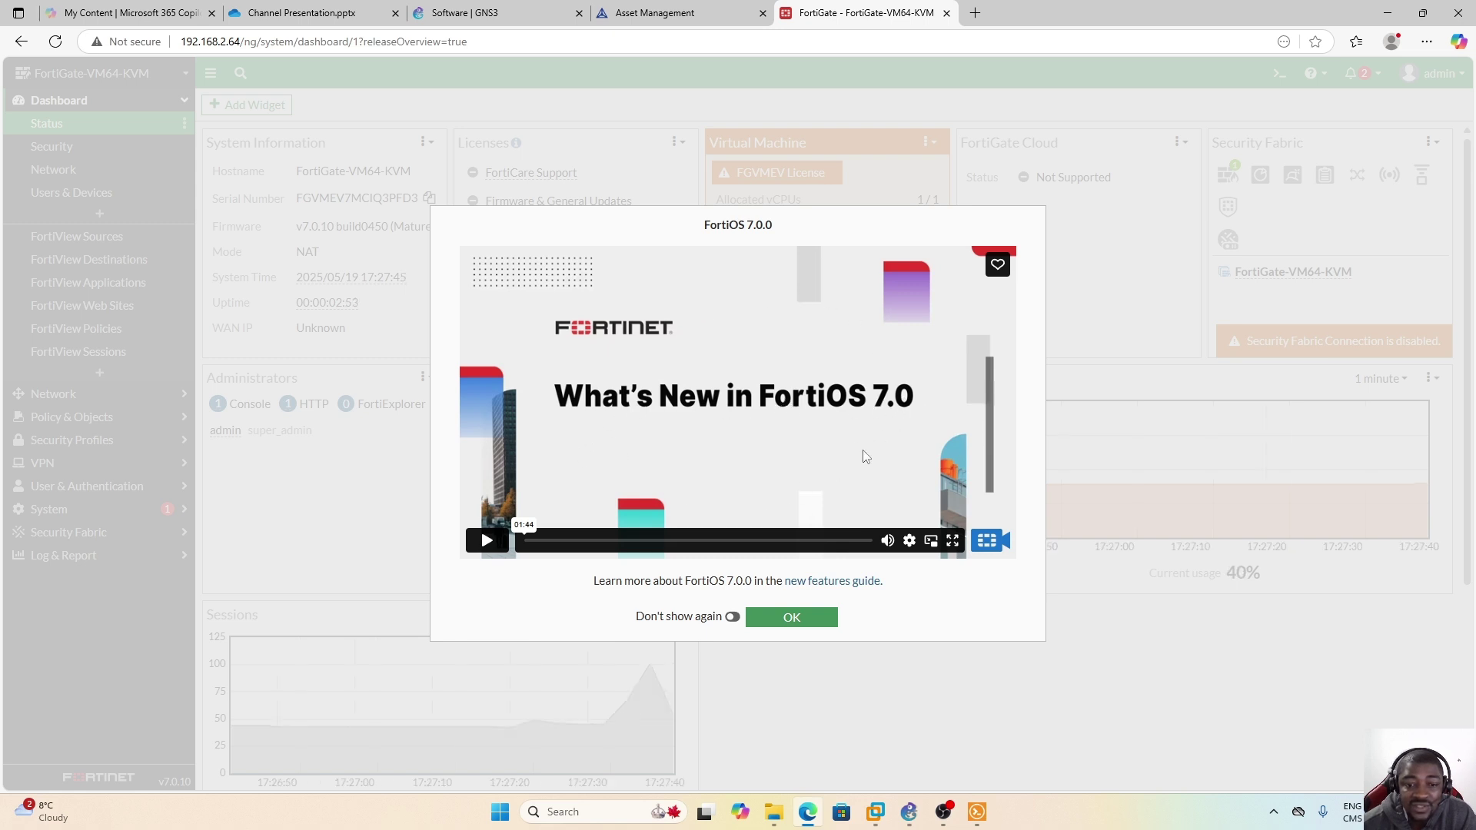
left_click(792, 617)
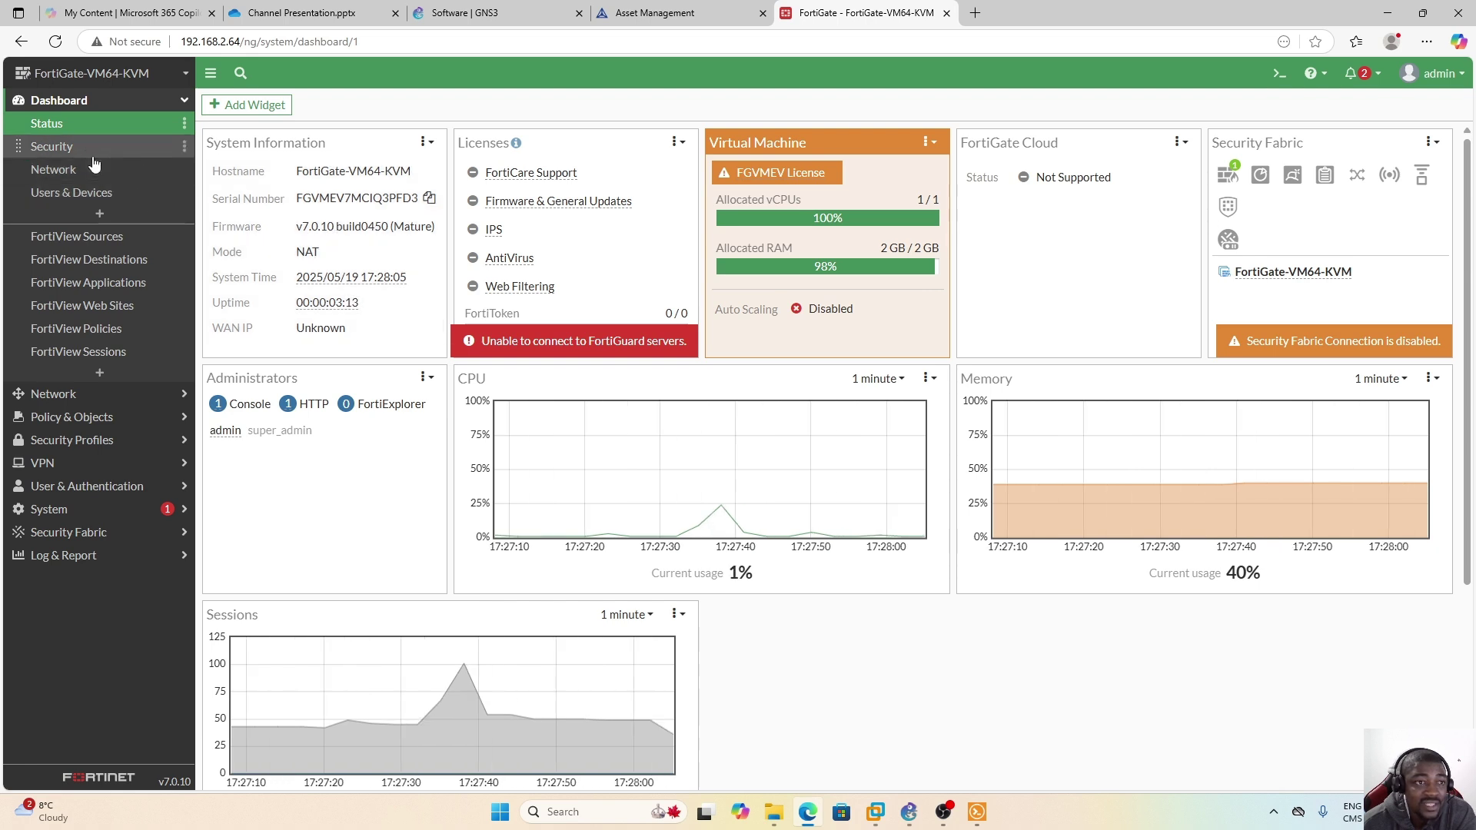
Open System > FortiGuard and view the VM license: 1/1 vCPUs, 2 GiB RAM, expiring 2025/06/03.
left_click(113, 509)
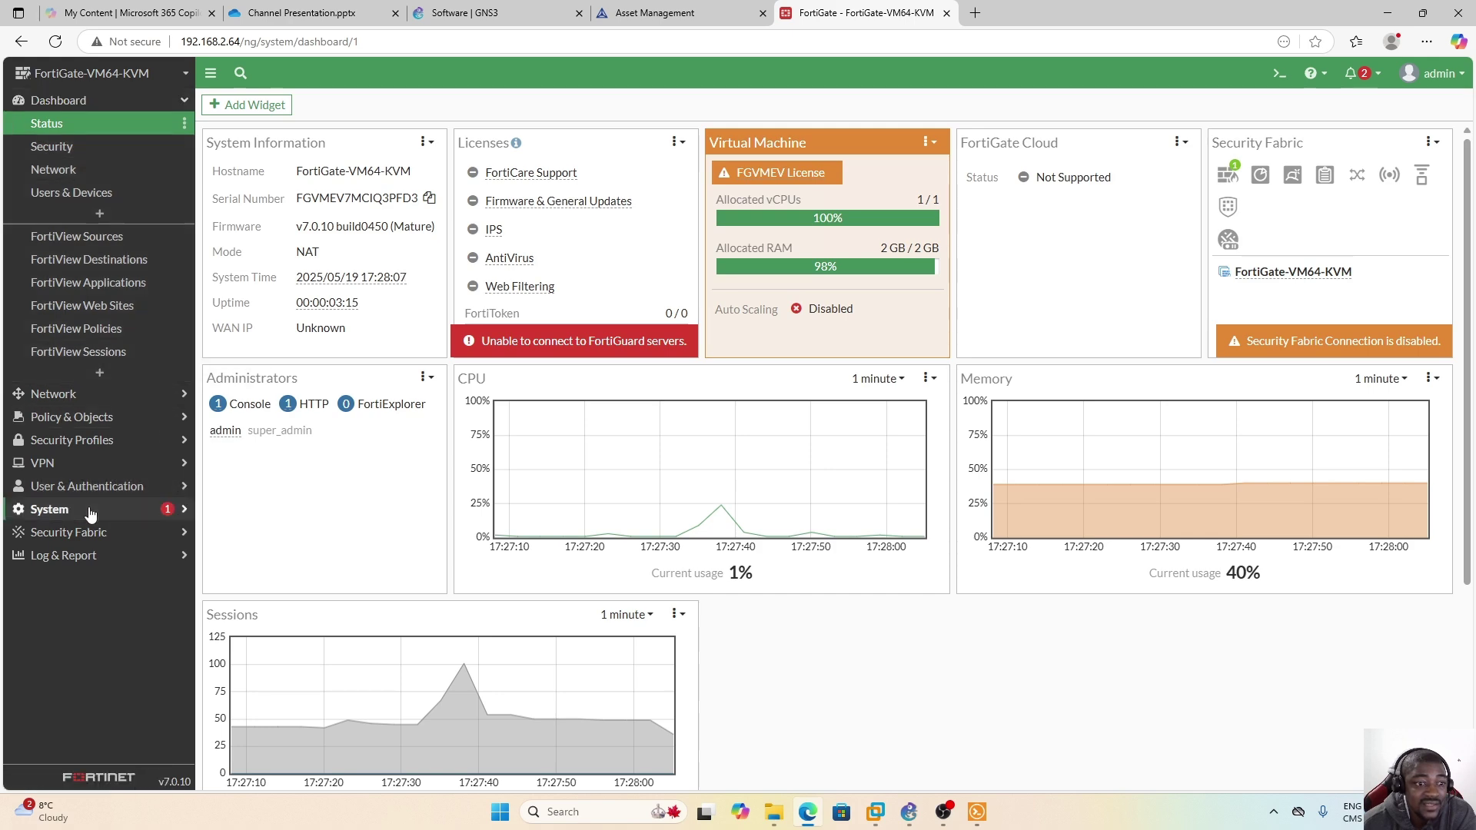
left_click(73, 454)
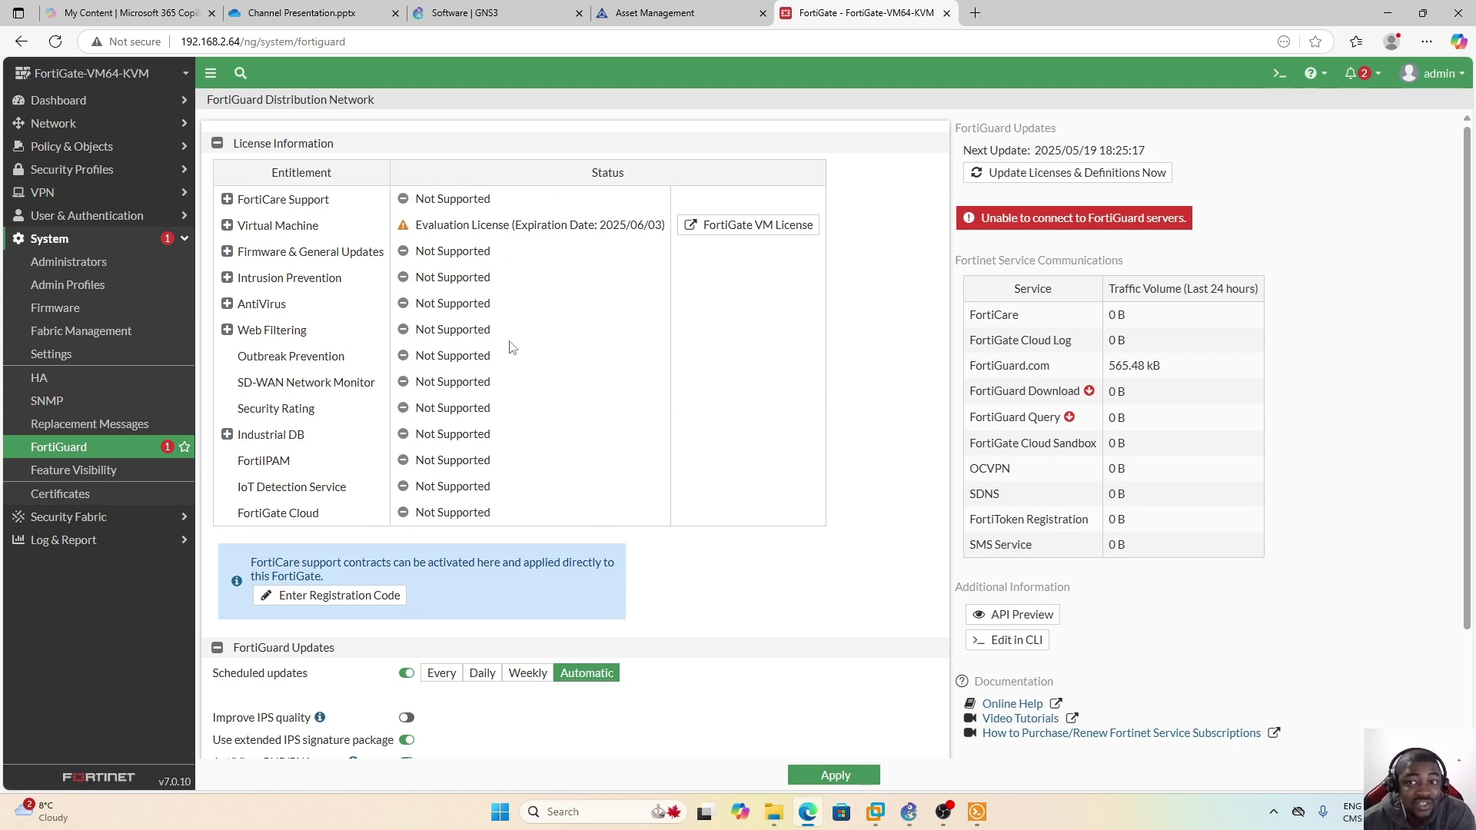
left_click(748, 229)
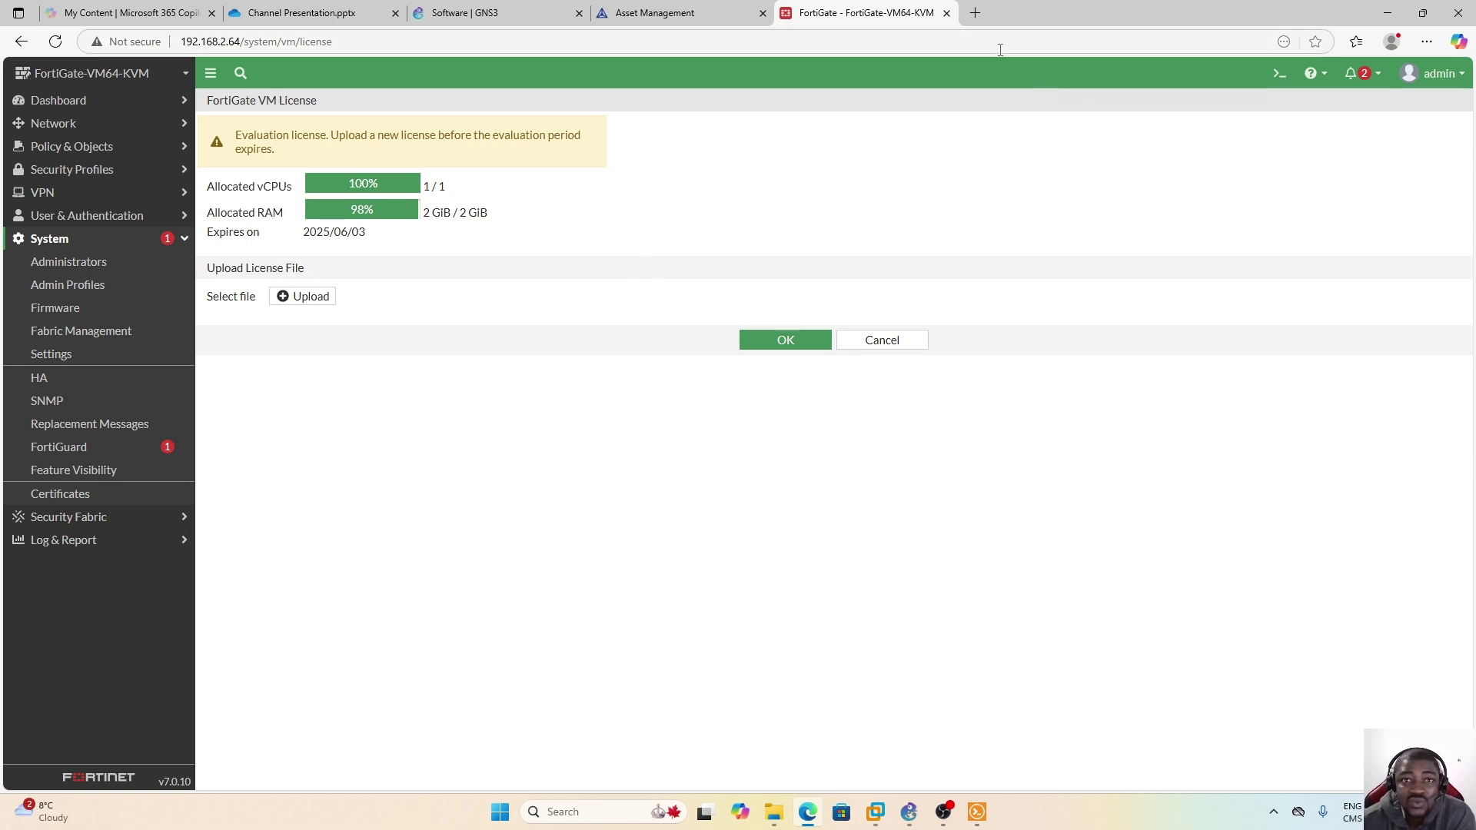
Load the 192.168.2.65 login page in a new browser tab.
left_click(976, 14)
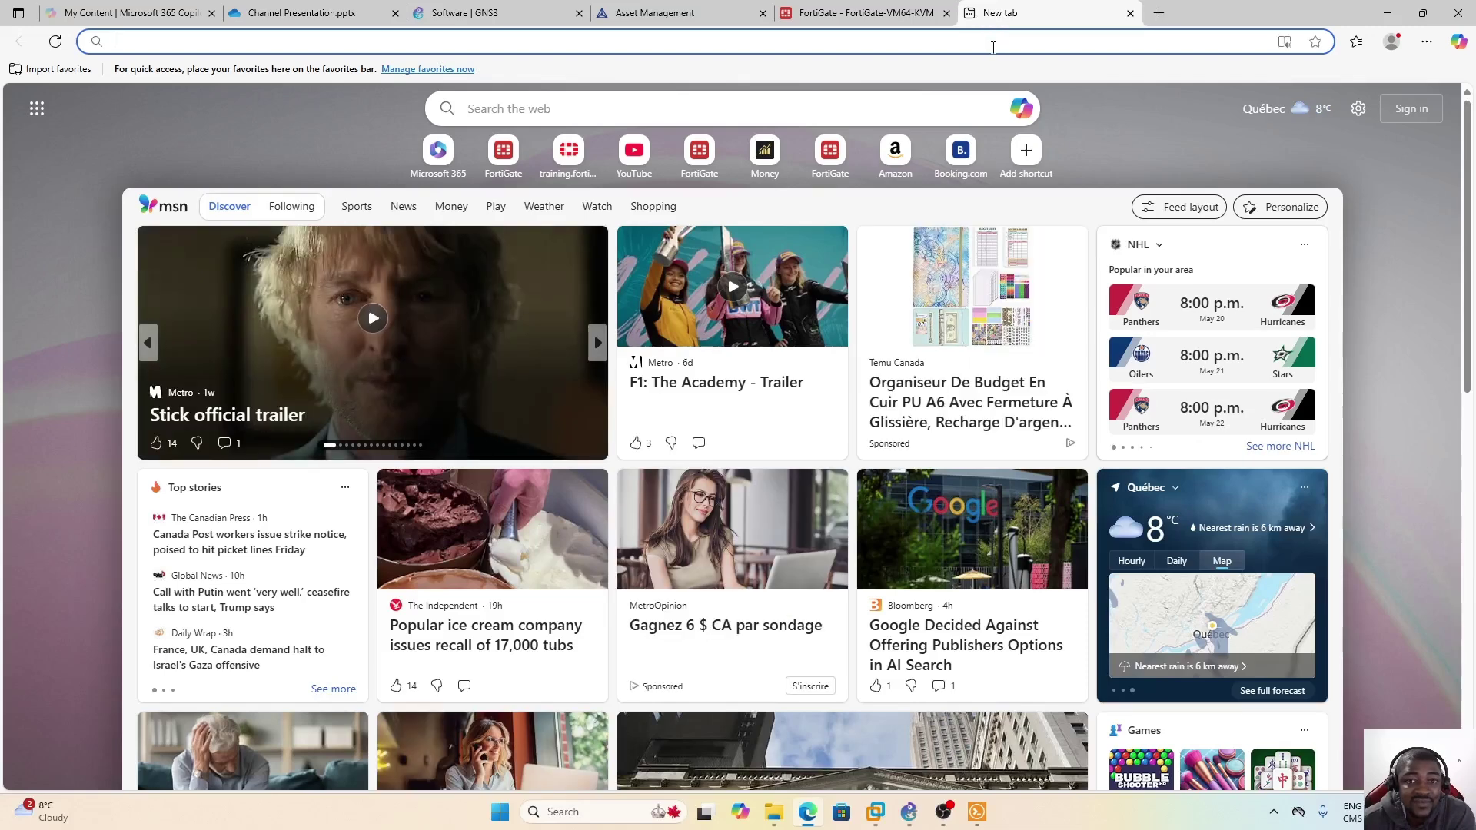
left_click(993, 47)
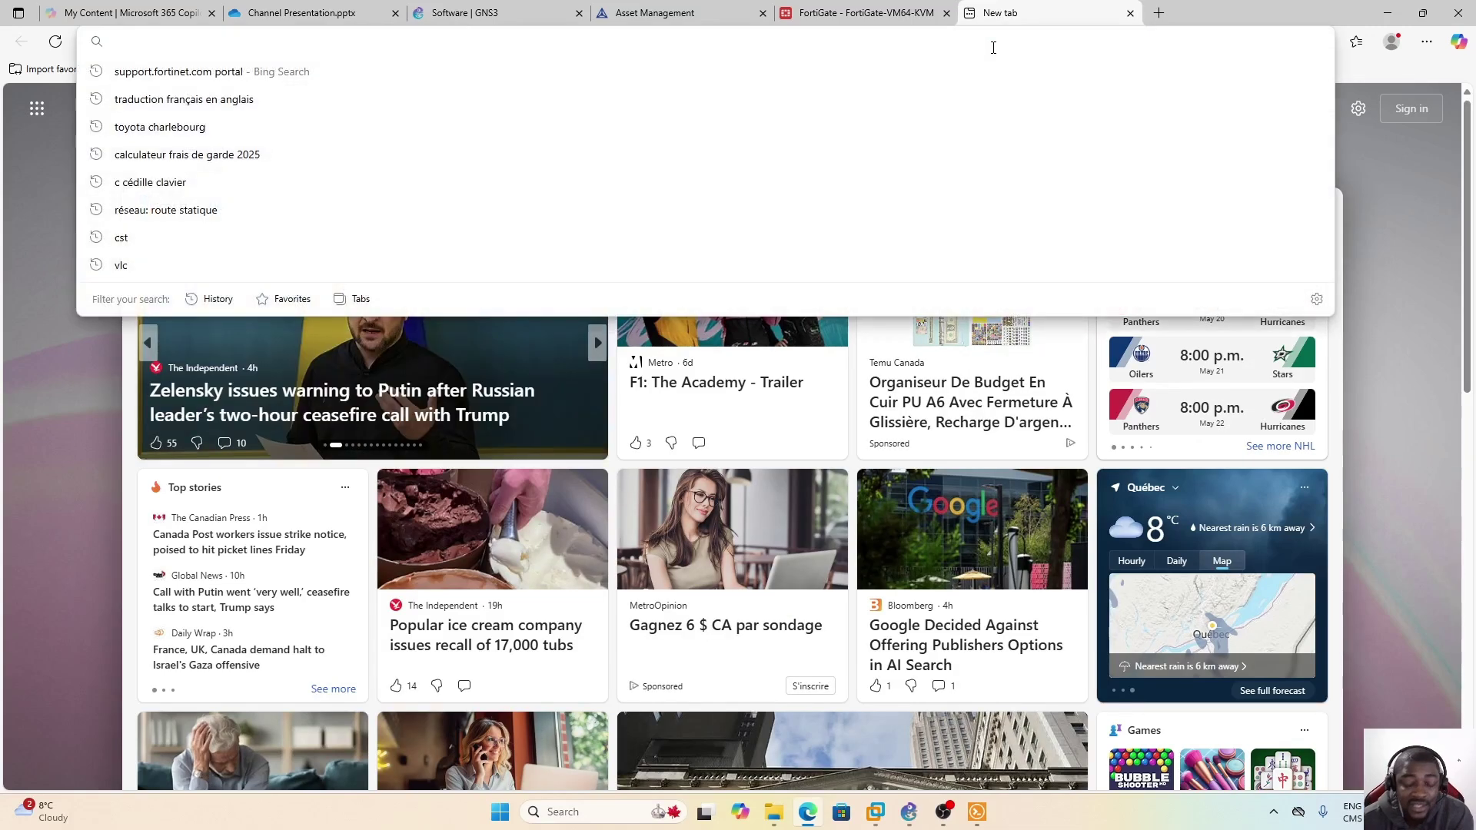
type("192.16")
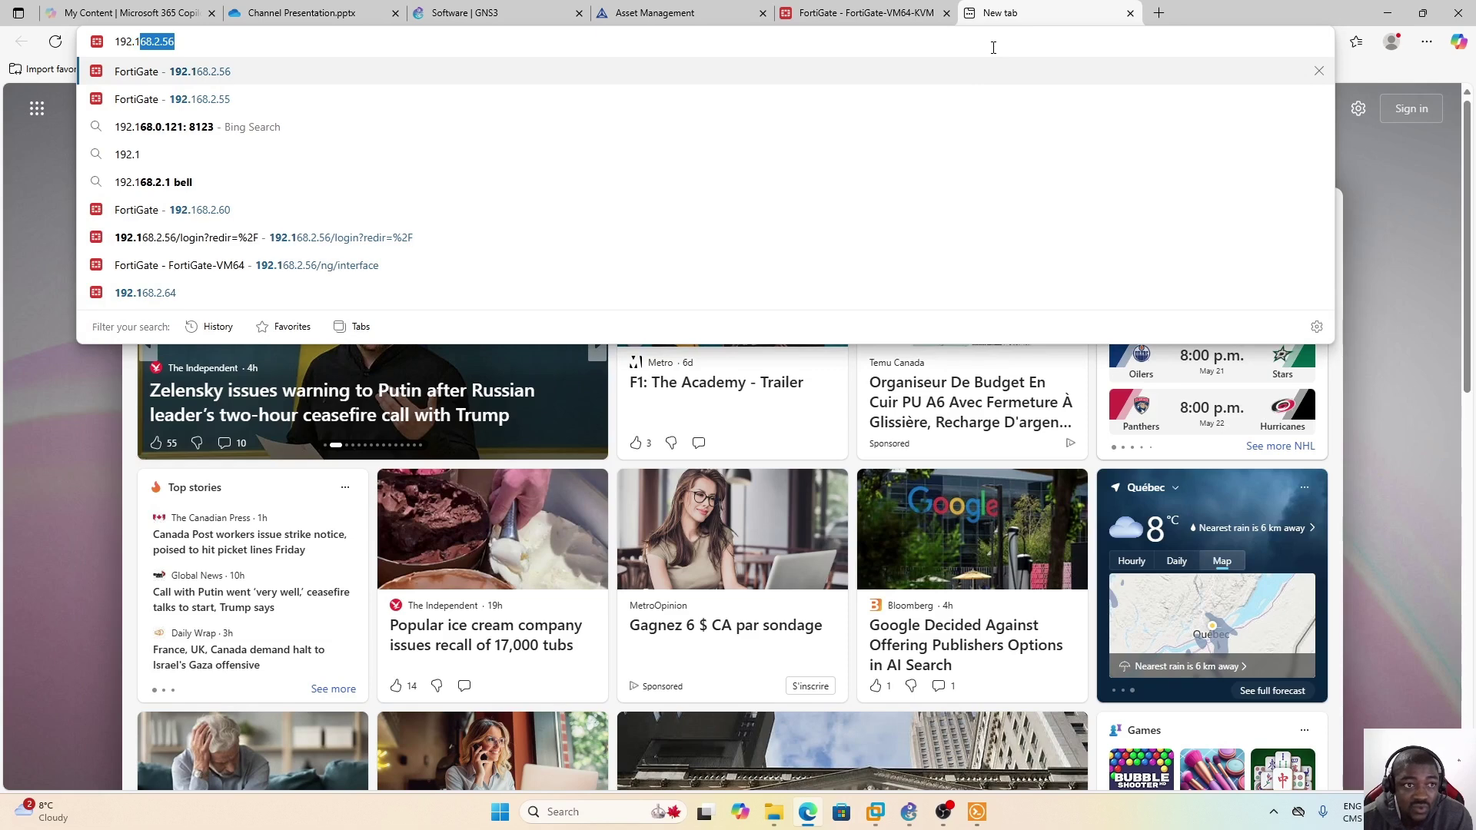
type("8.2.")
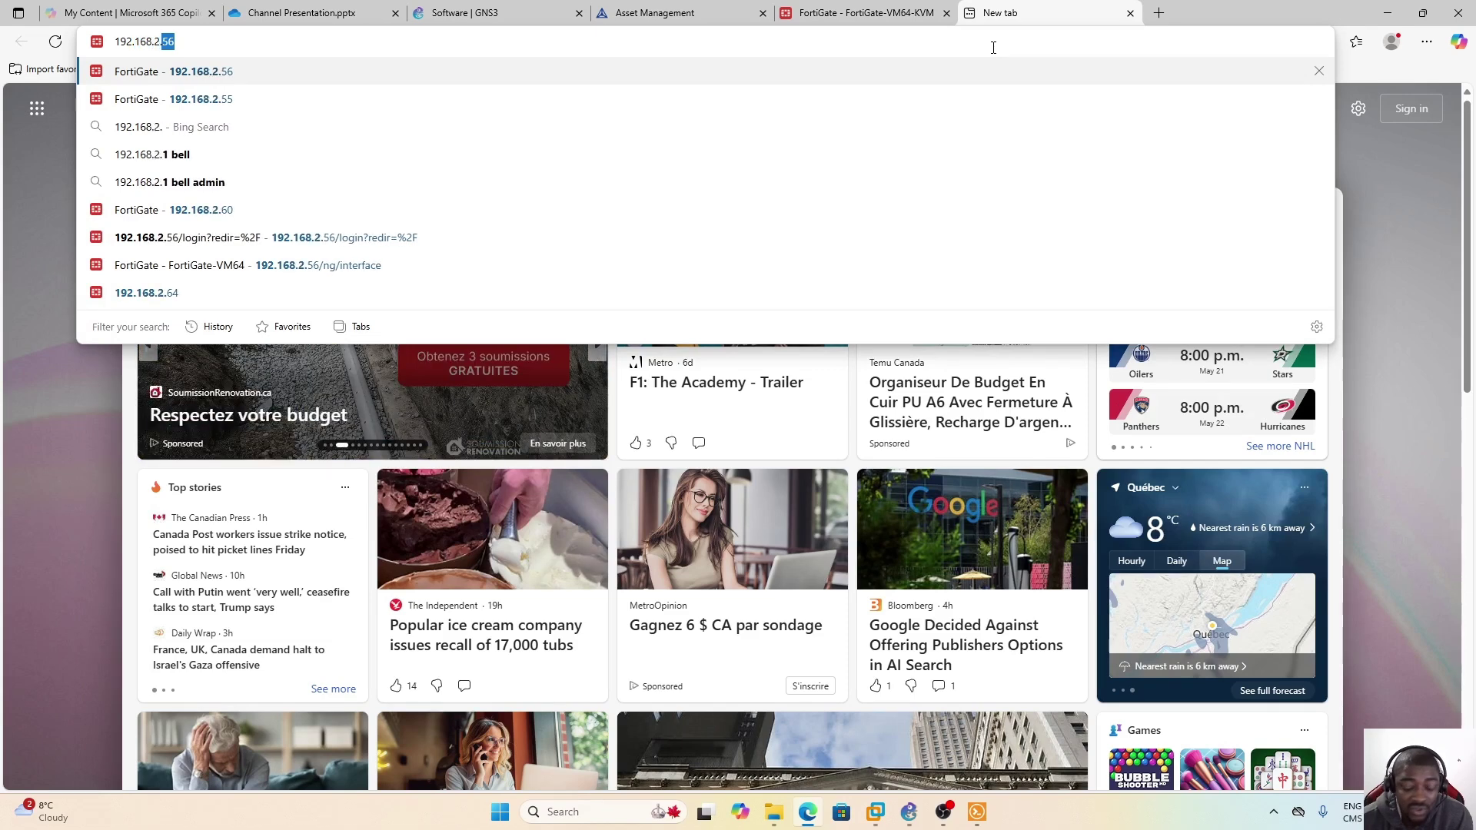
type("65")
key("Return")
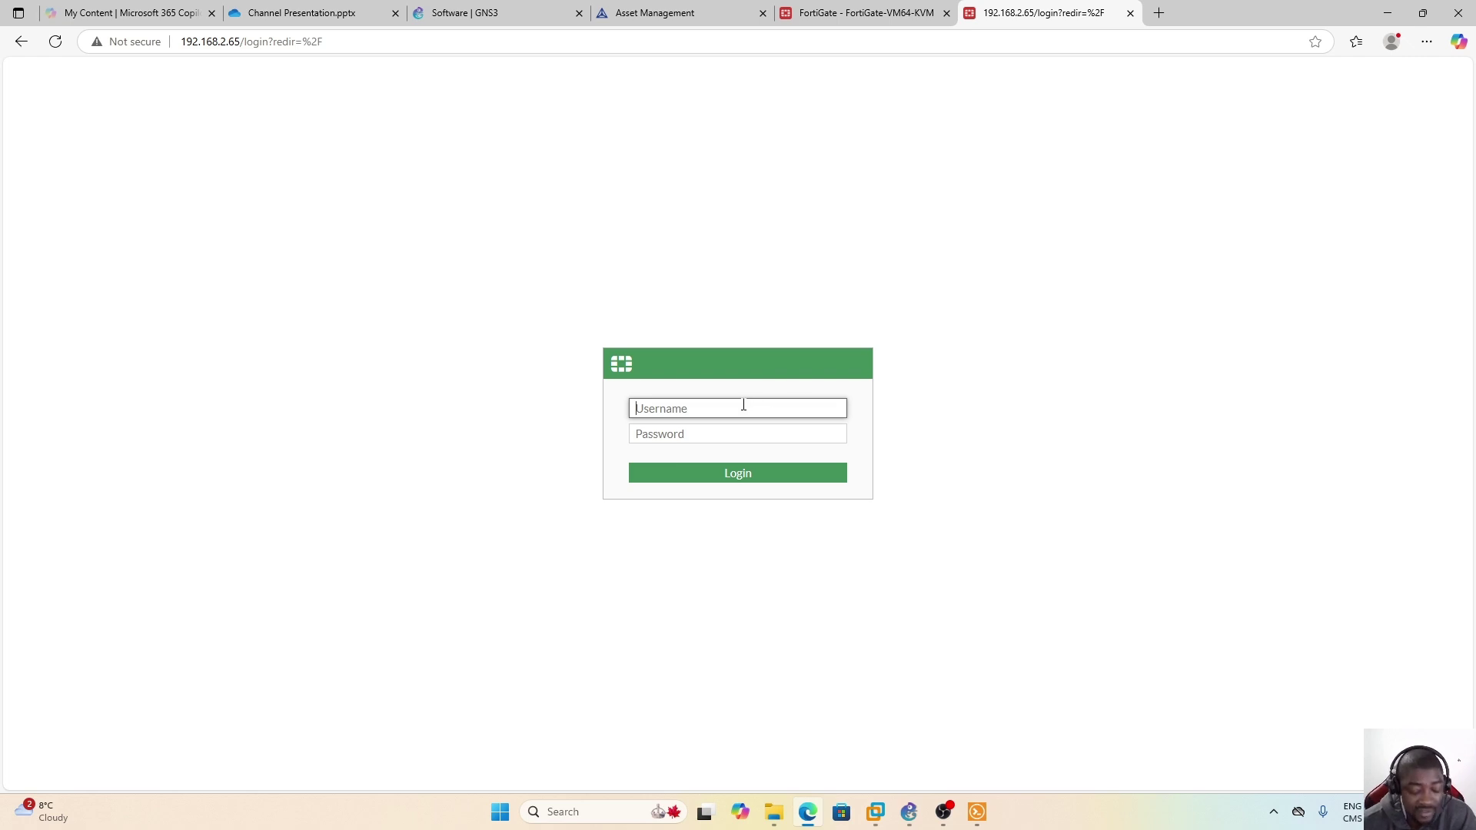
Sign in to the 192.168.2.65 FortiFirewall VM as admin with its password.
type("admin")
key("Tab")
type("•")
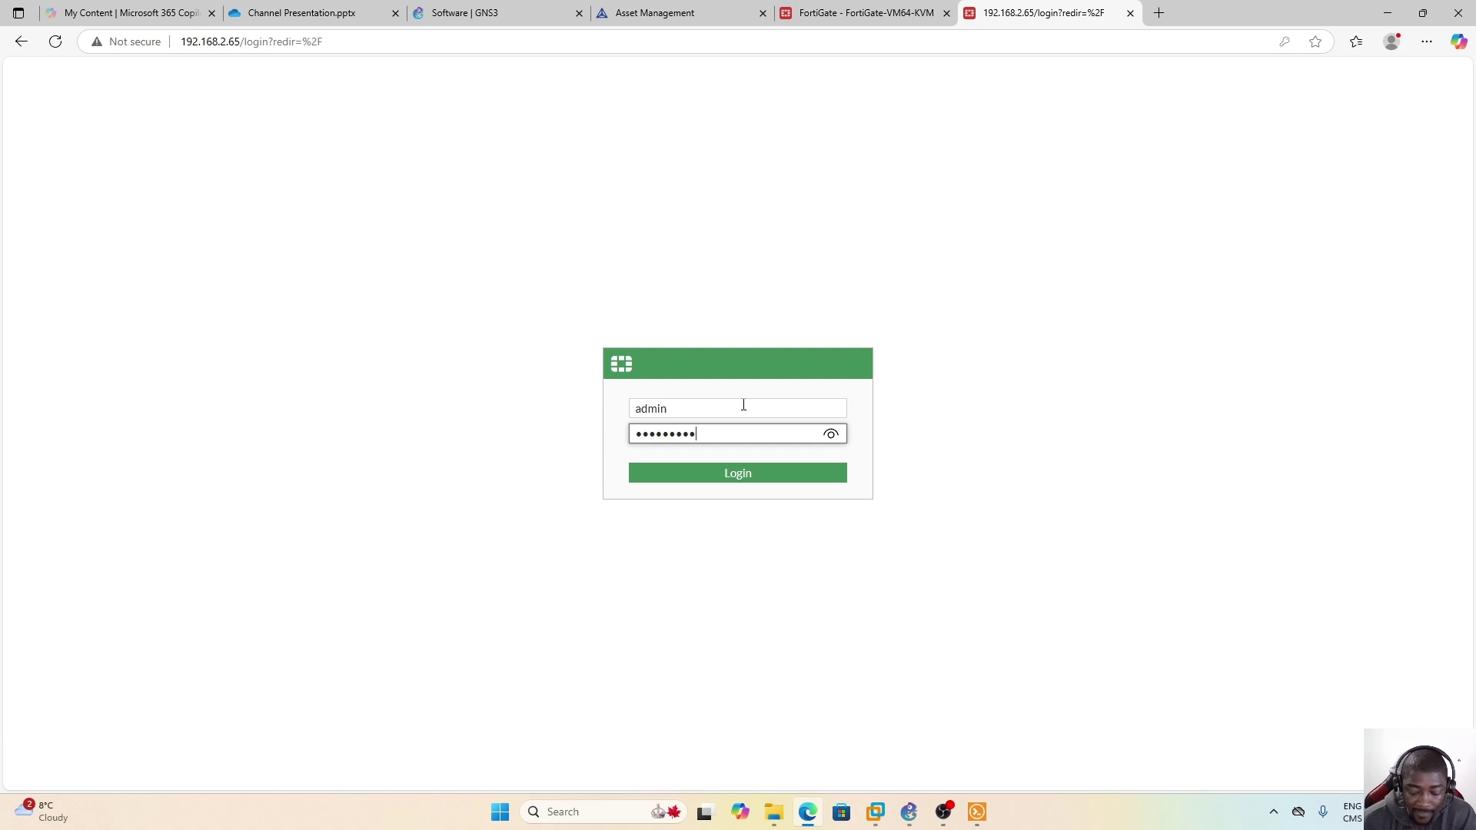
type("••••••••")
key("Return")
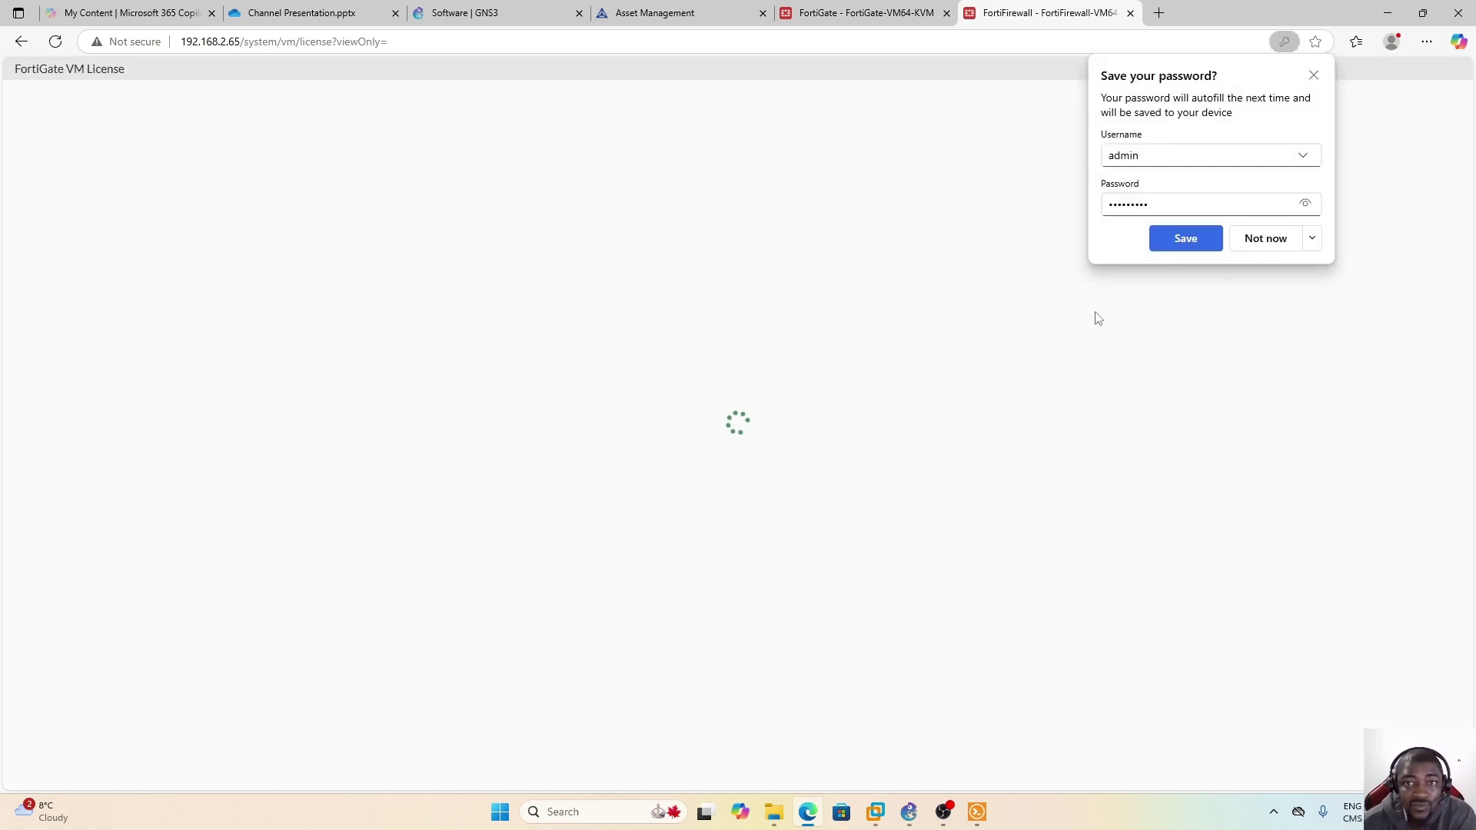
Never save the password and choose the Evaluation license option, then bring up the Asset Management tab.
left_click(1313, 243)
left_click(1274, 291)
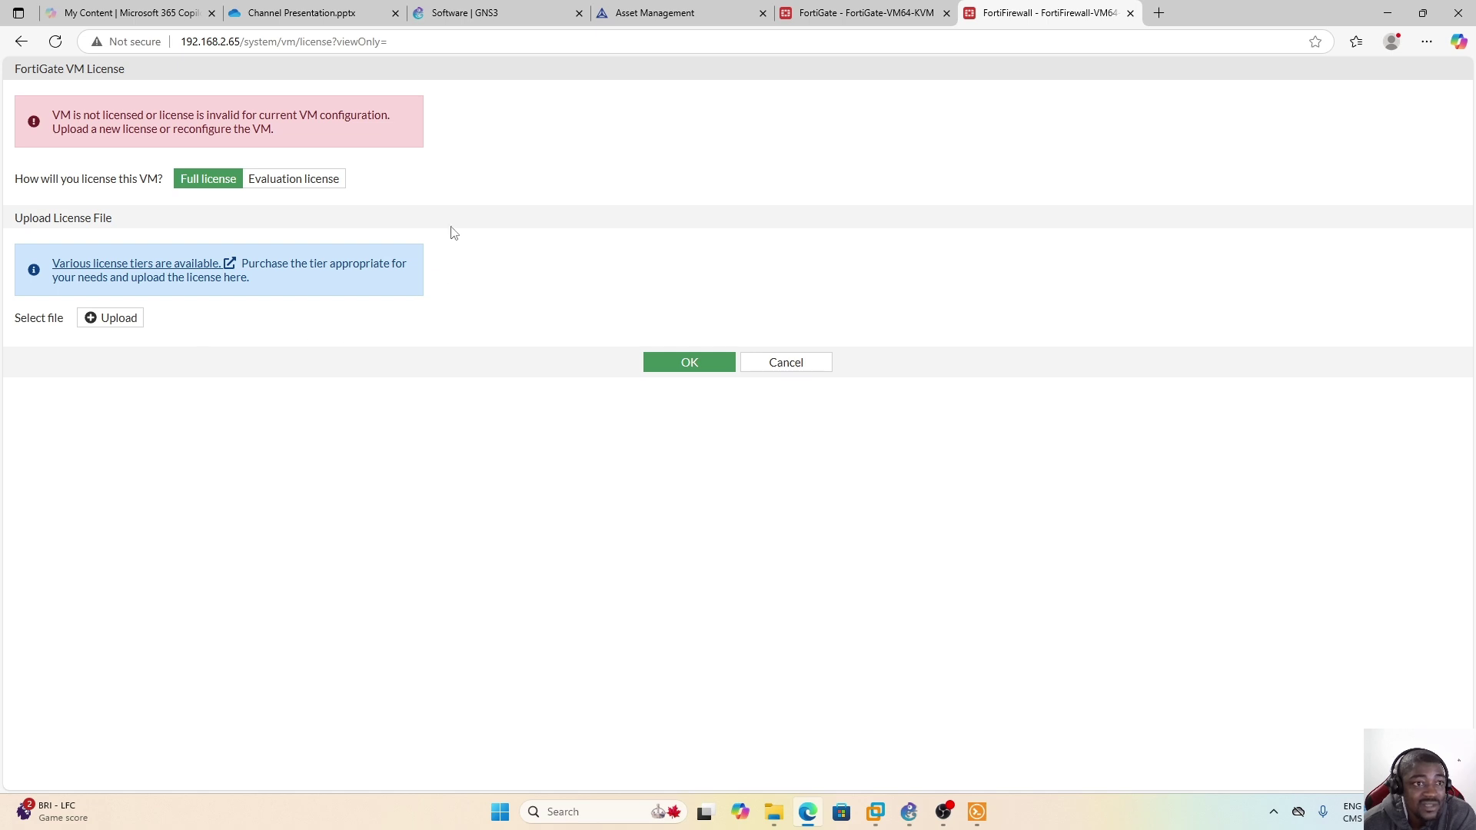
left_click(280, 183)
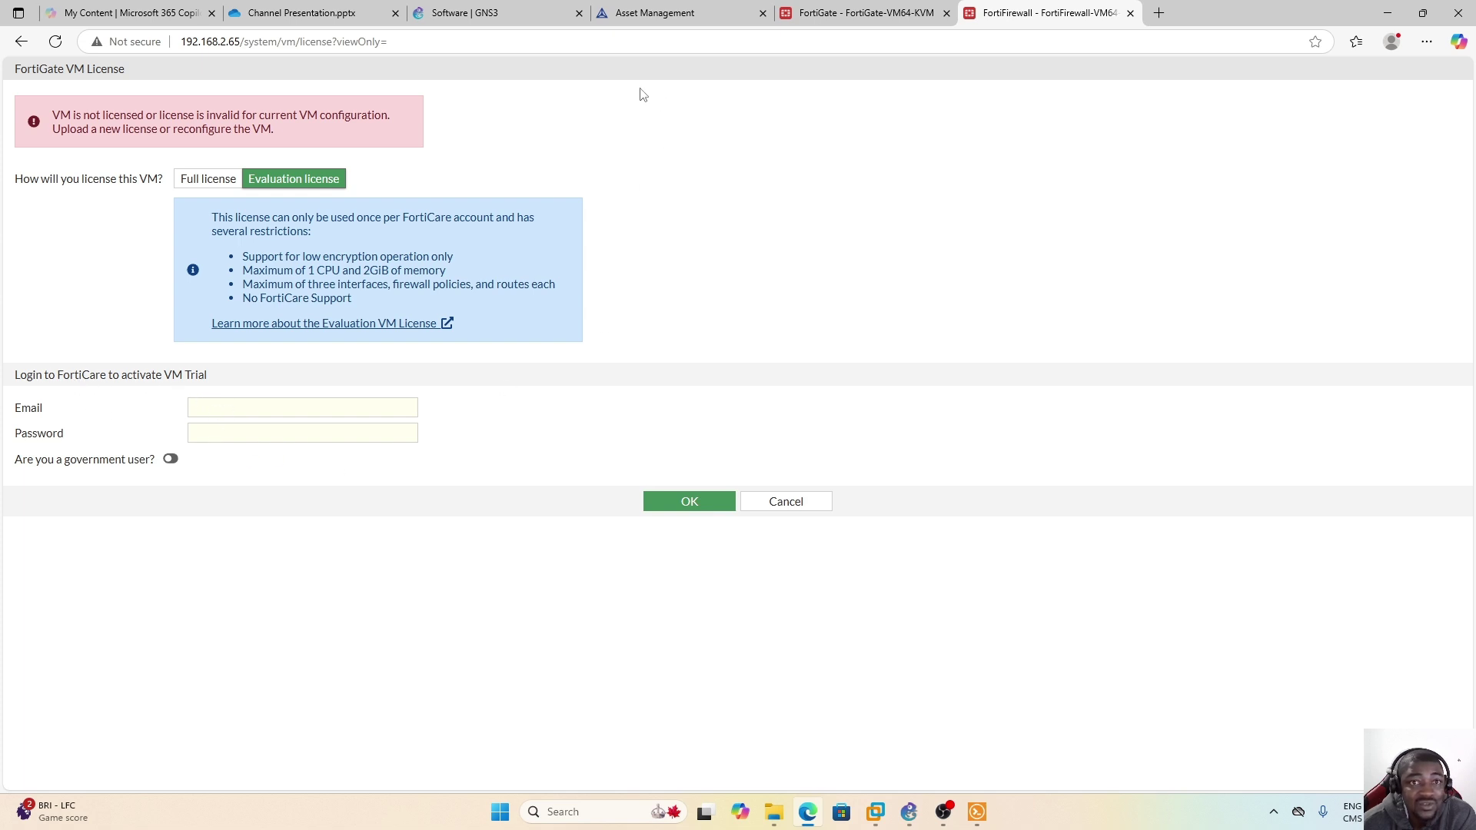
left_click(663, 14)
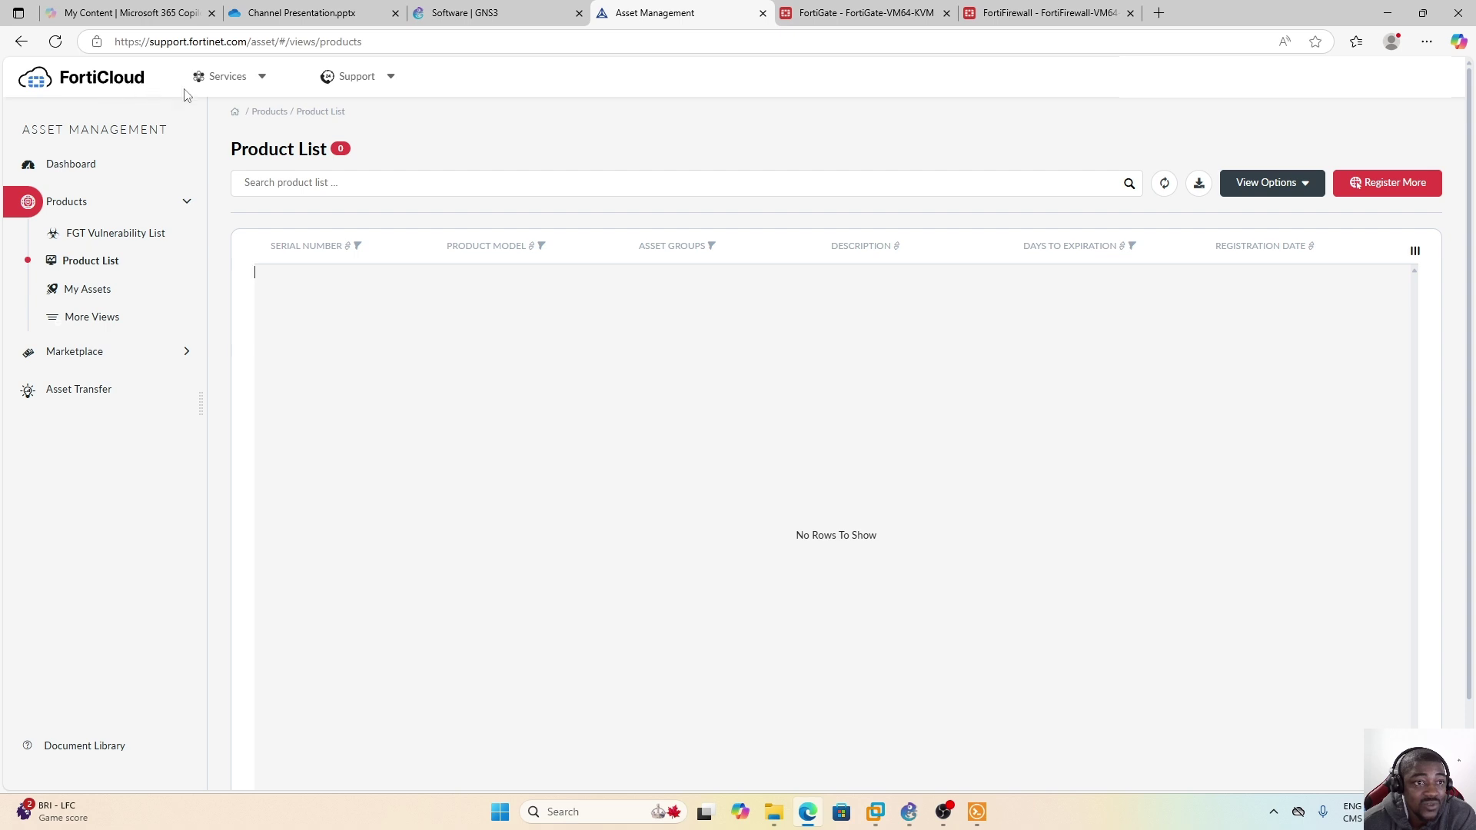
Check FortiCloud's Asset Management Product List shows zero products, then return to the FortiFirewall tab.
left_click(386, 80)
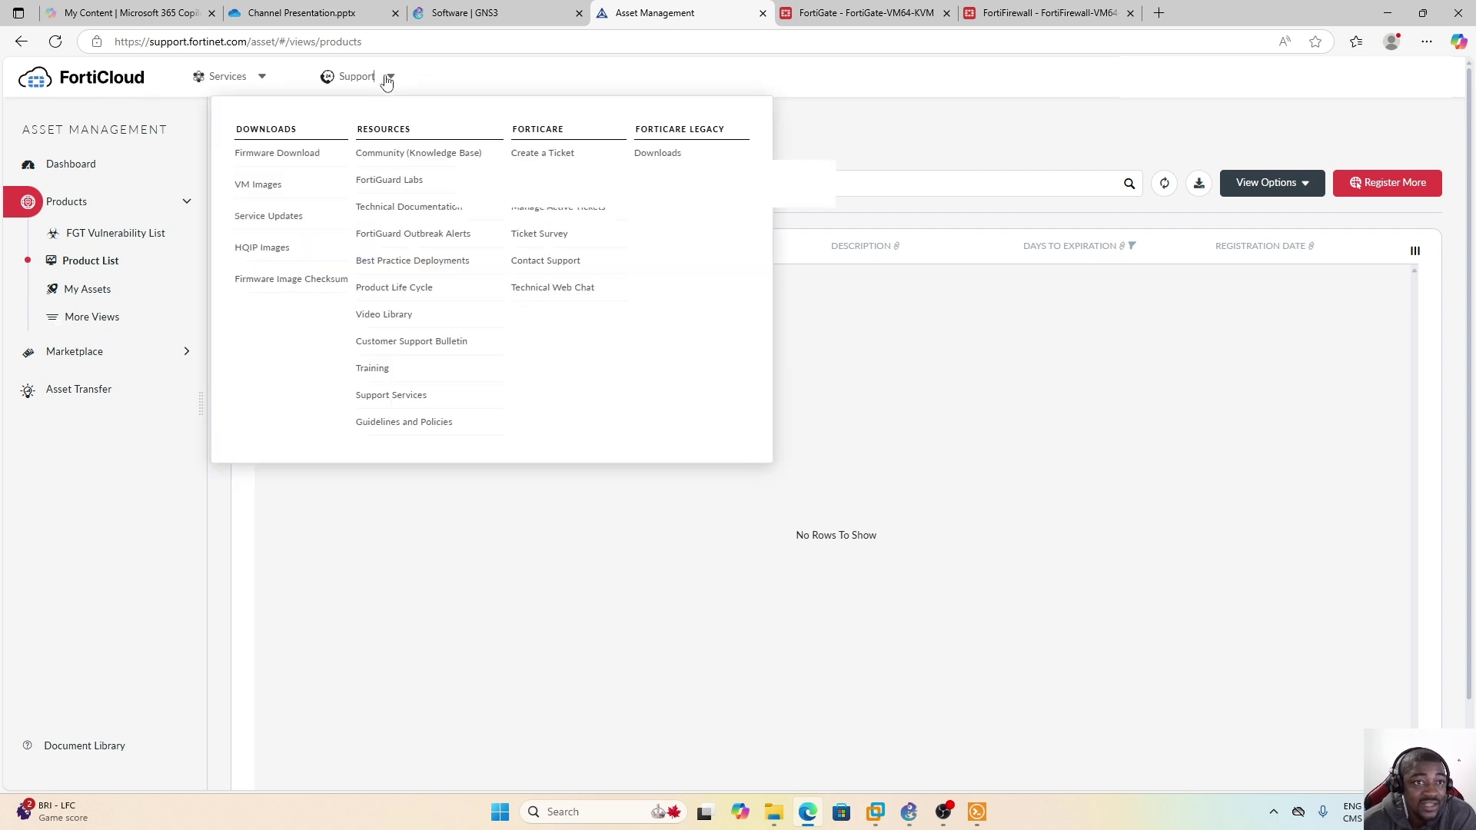
left_click(262, 80)
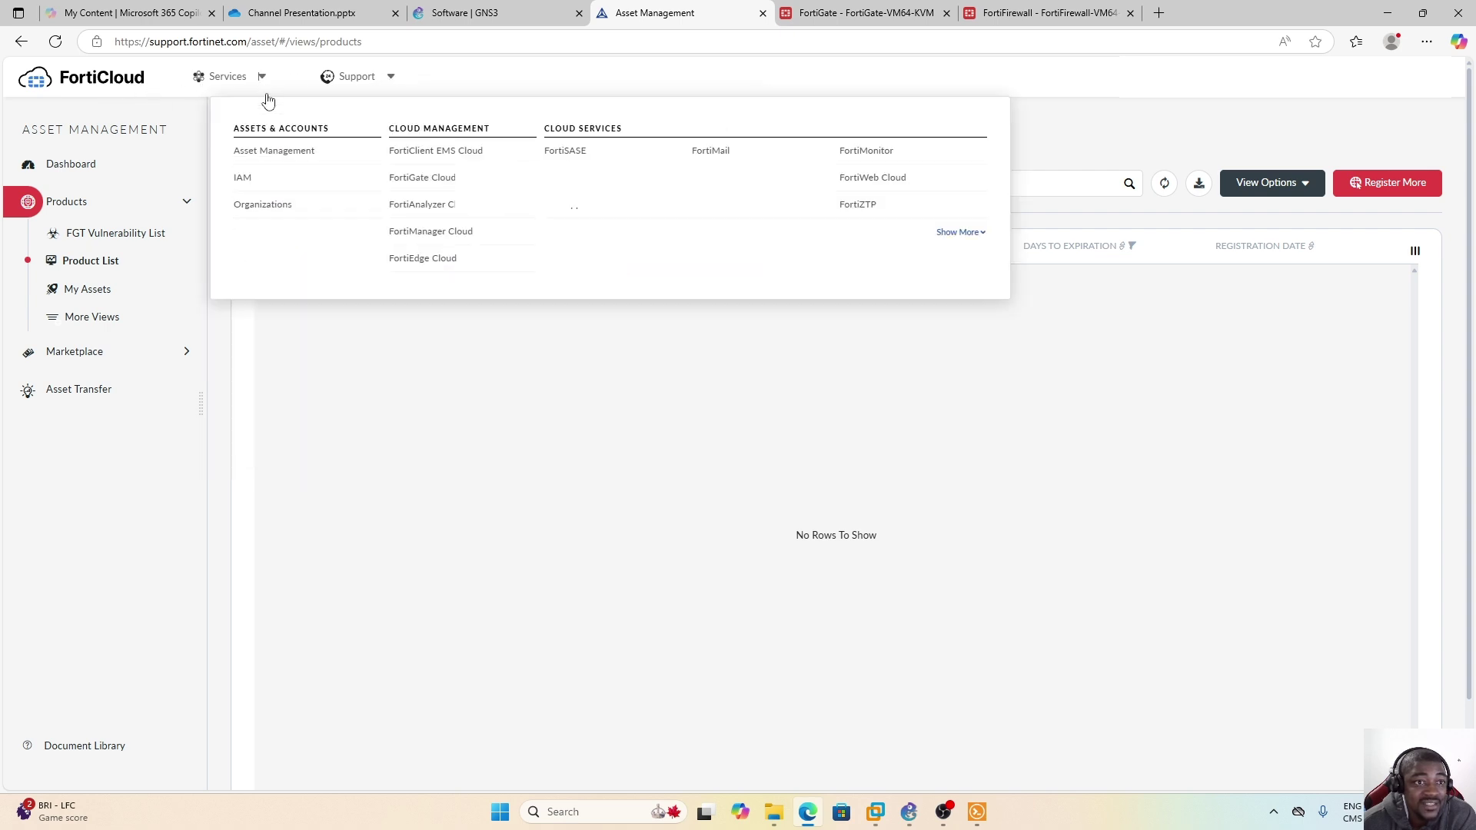
left_click(265, 154)
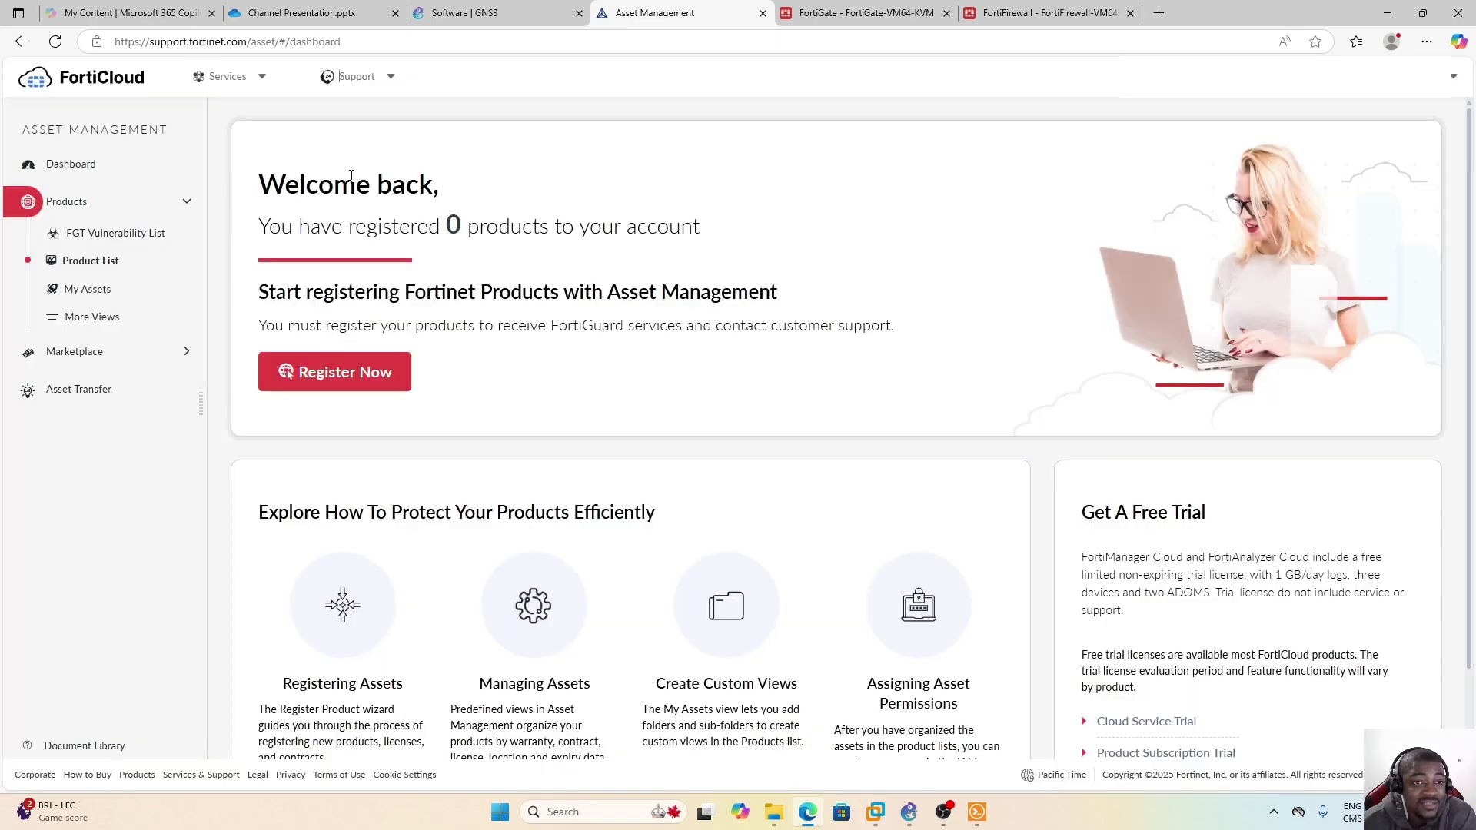
left_click(85, 261)
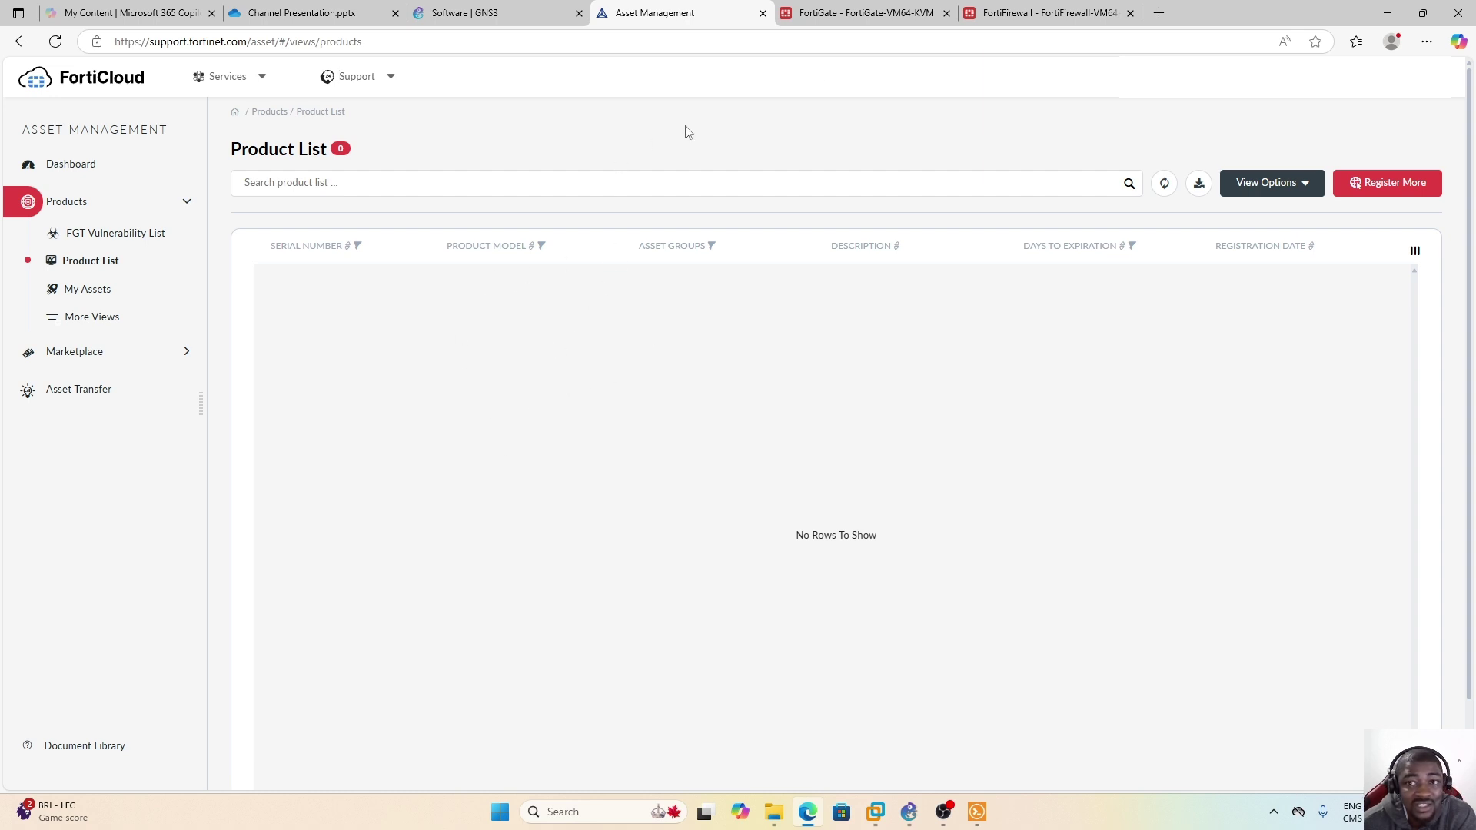
left_click(1046, 13)
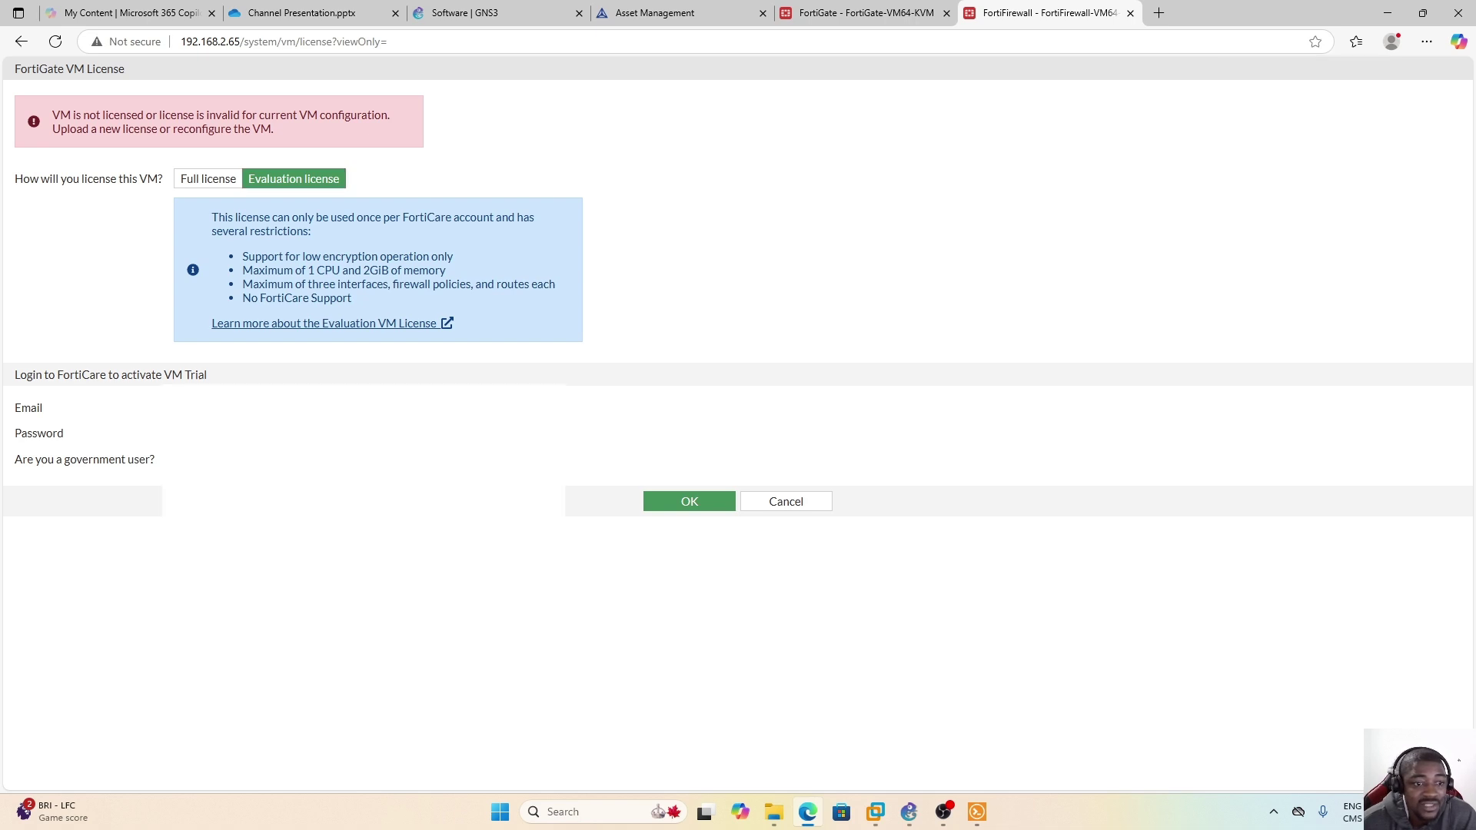
Submit the FortiCare account credentials to activate the evaluation license and accept the reboot.
key("Caps_Lock")
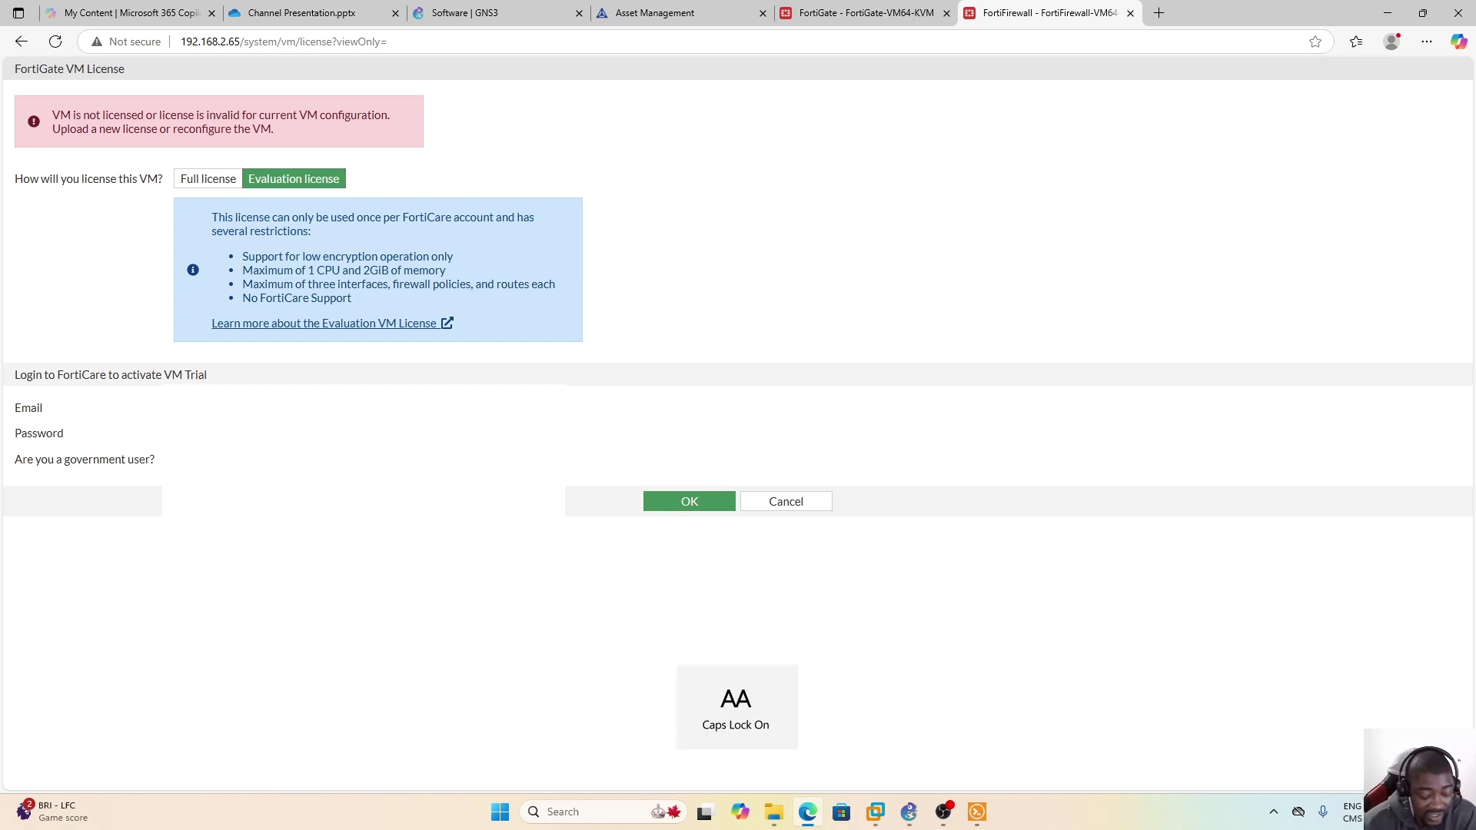
key("Caps_Lock")
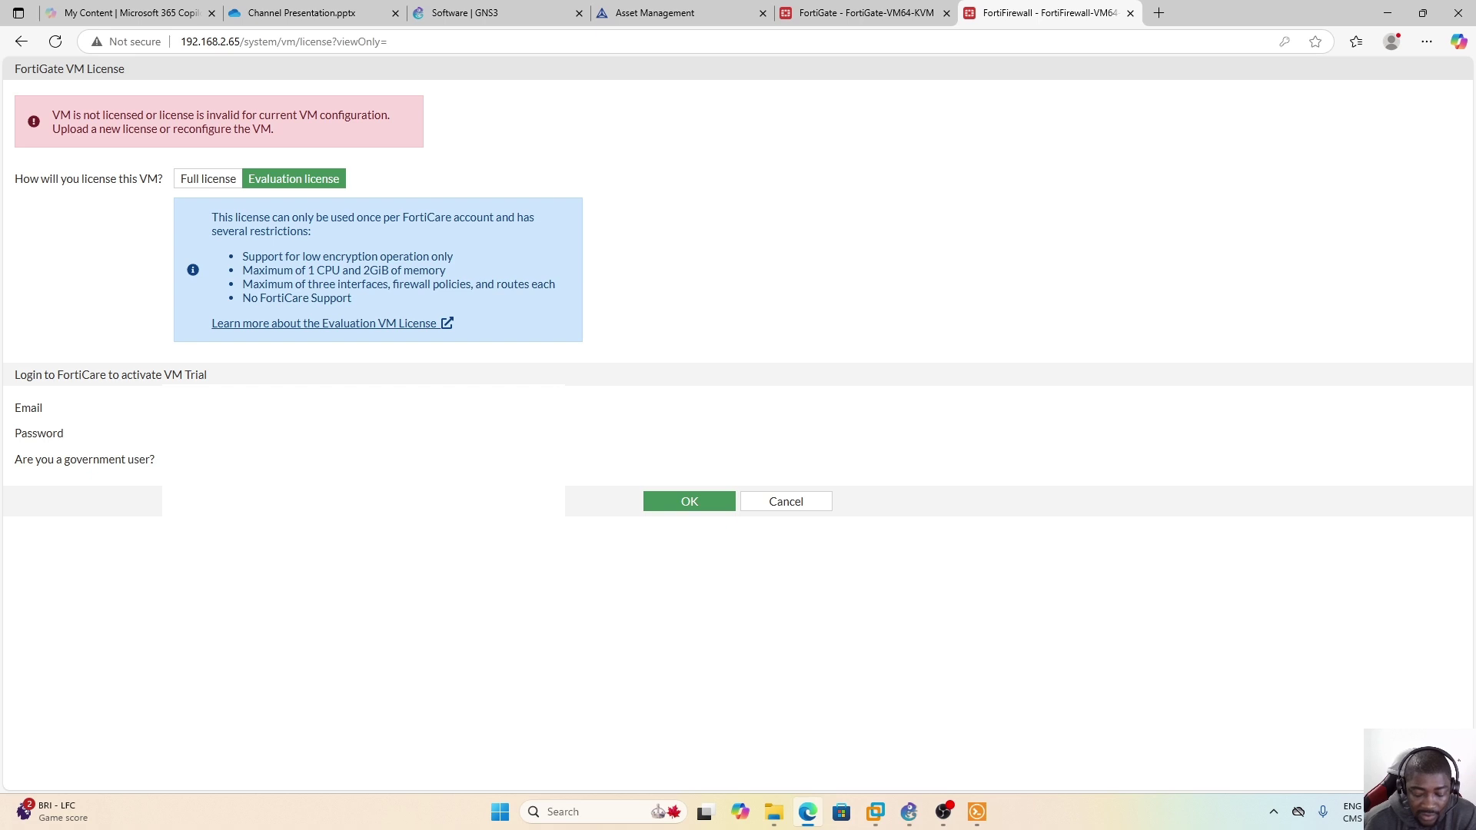
left_click(681, 503)
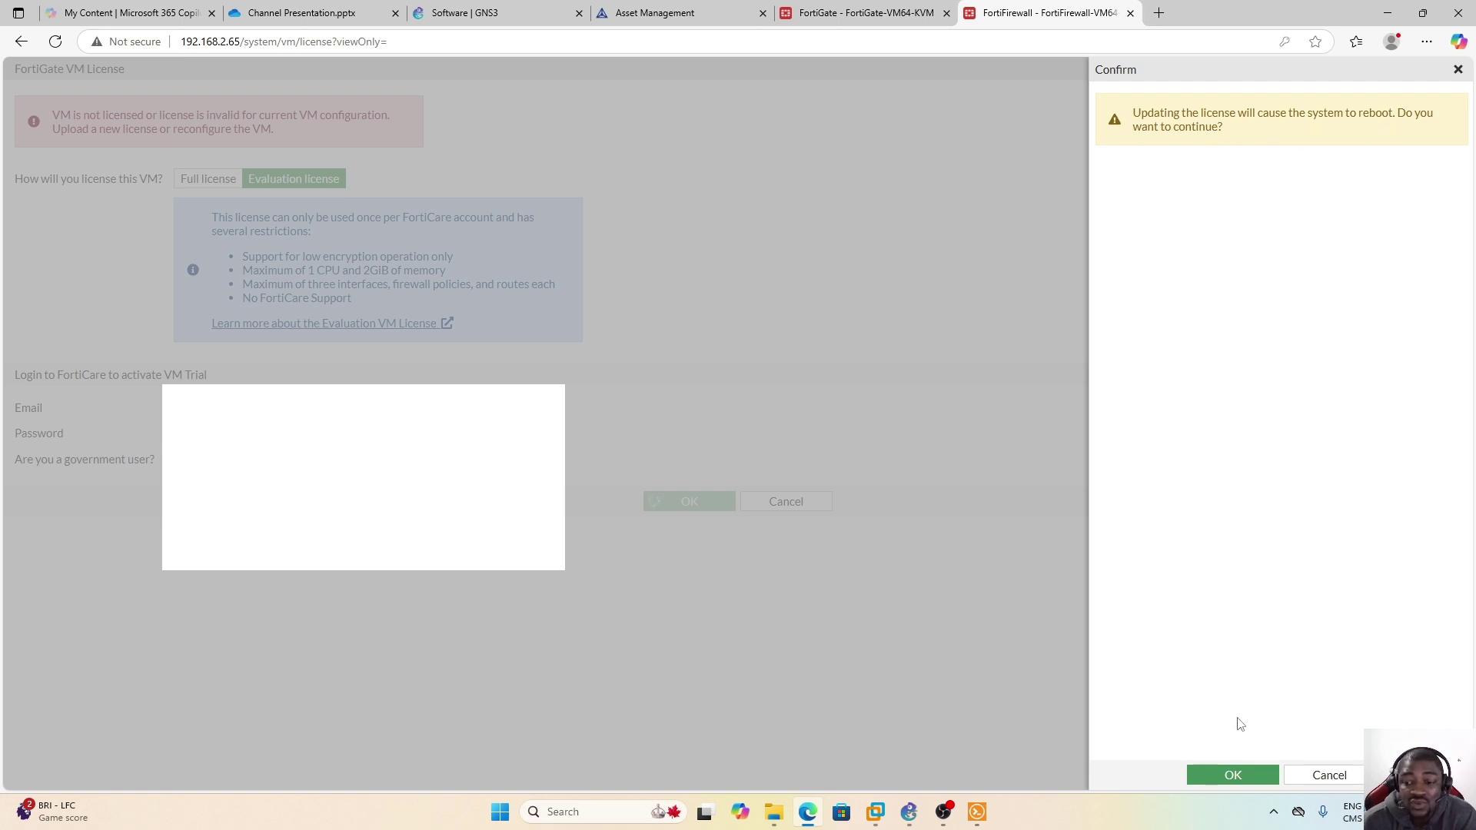
left_click(1232, 776)
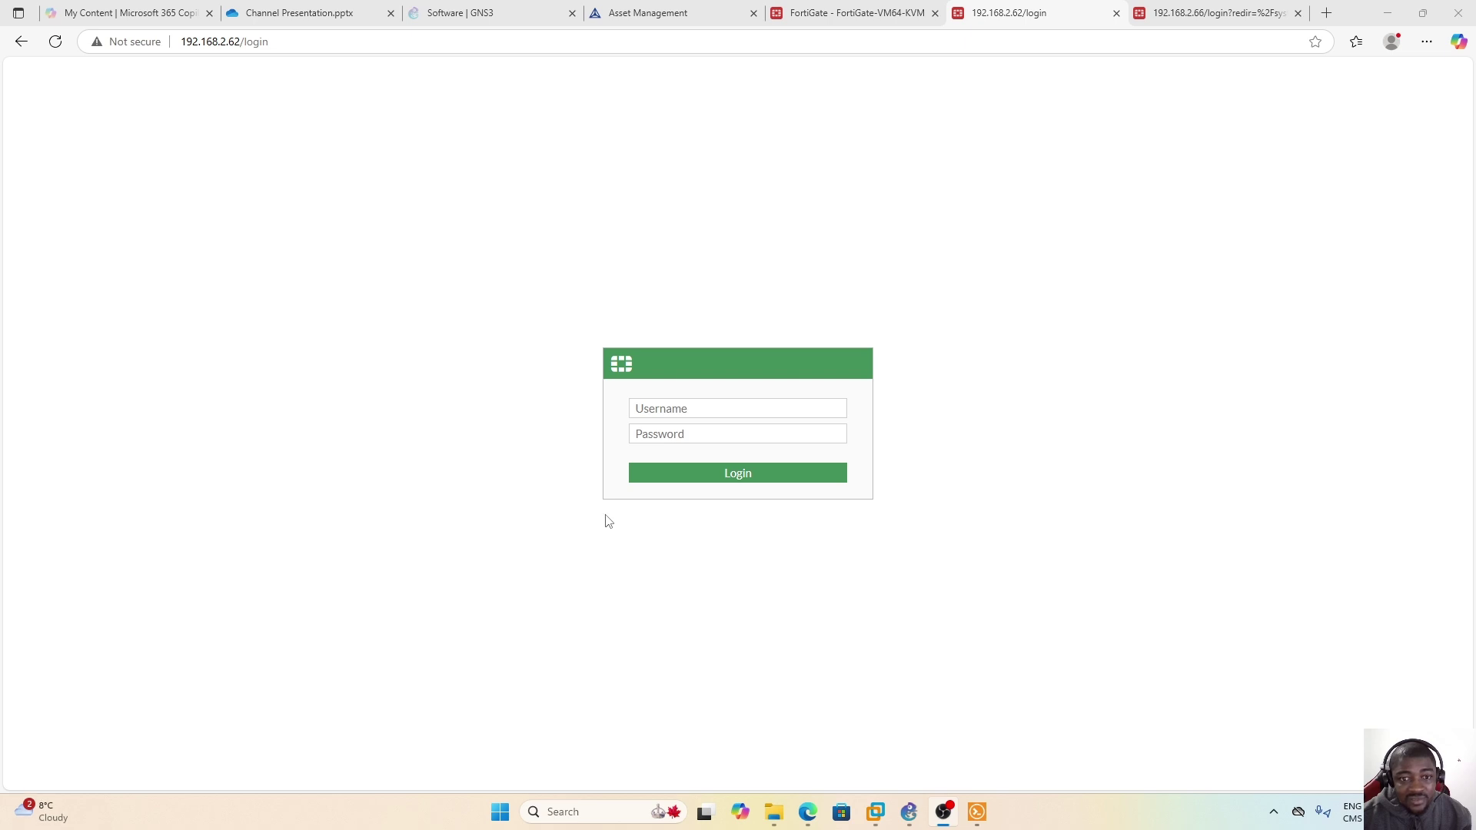
Sign in to the 192.168.2.62 unit as admin with its password.
left_click(700, 413)
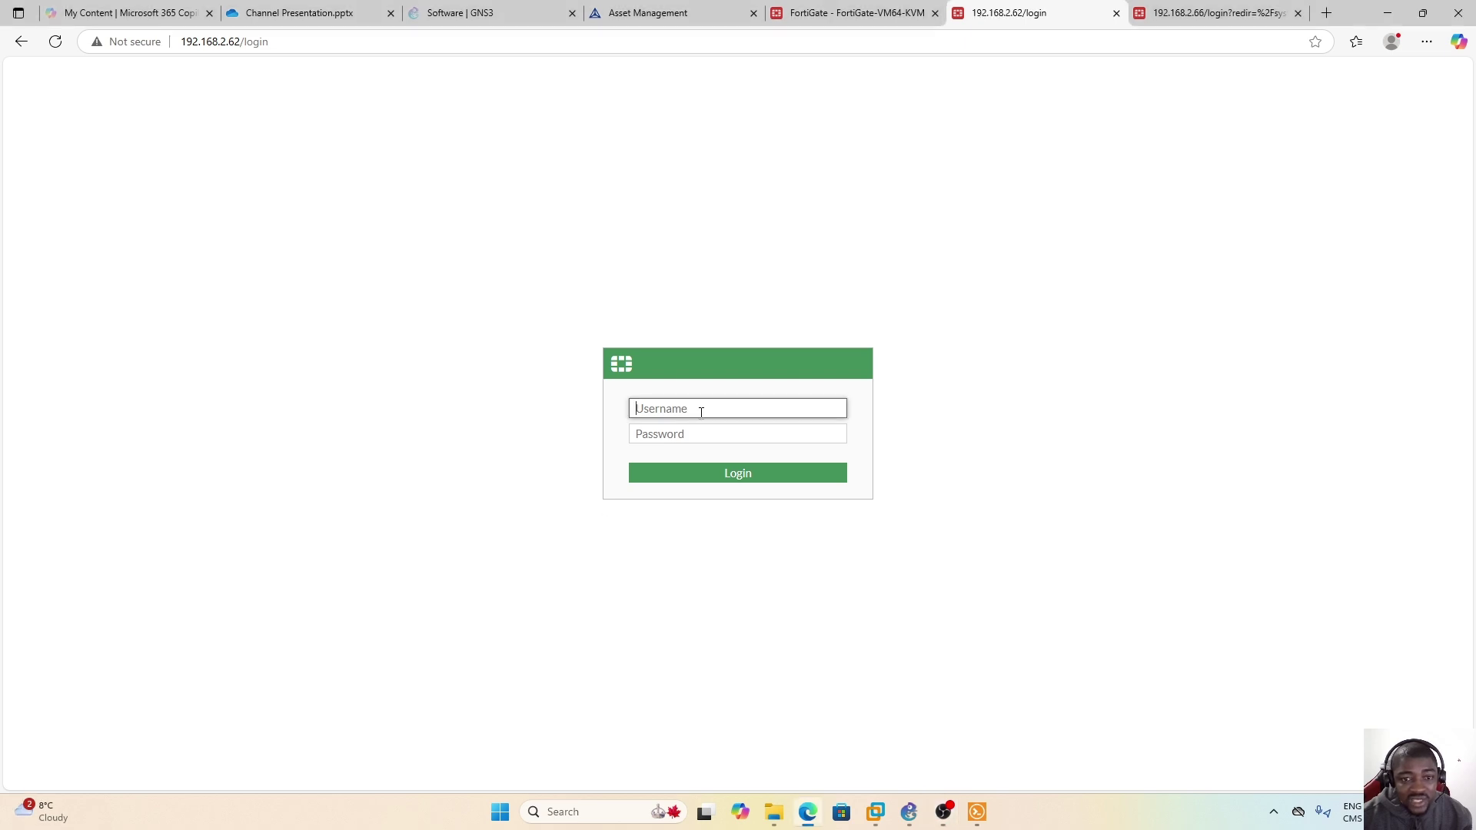
type("admin")
key("Tab")
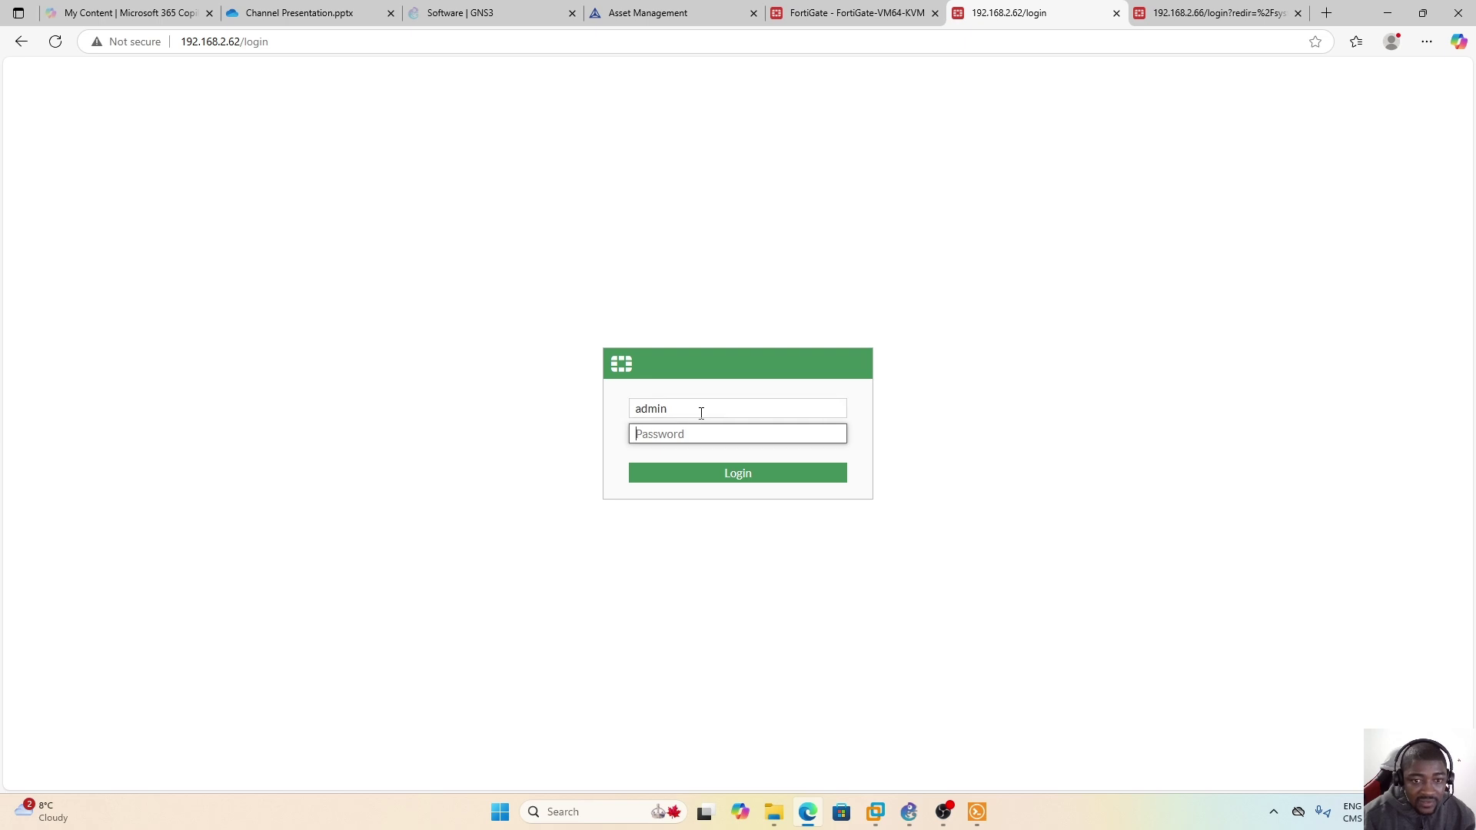
type("a")
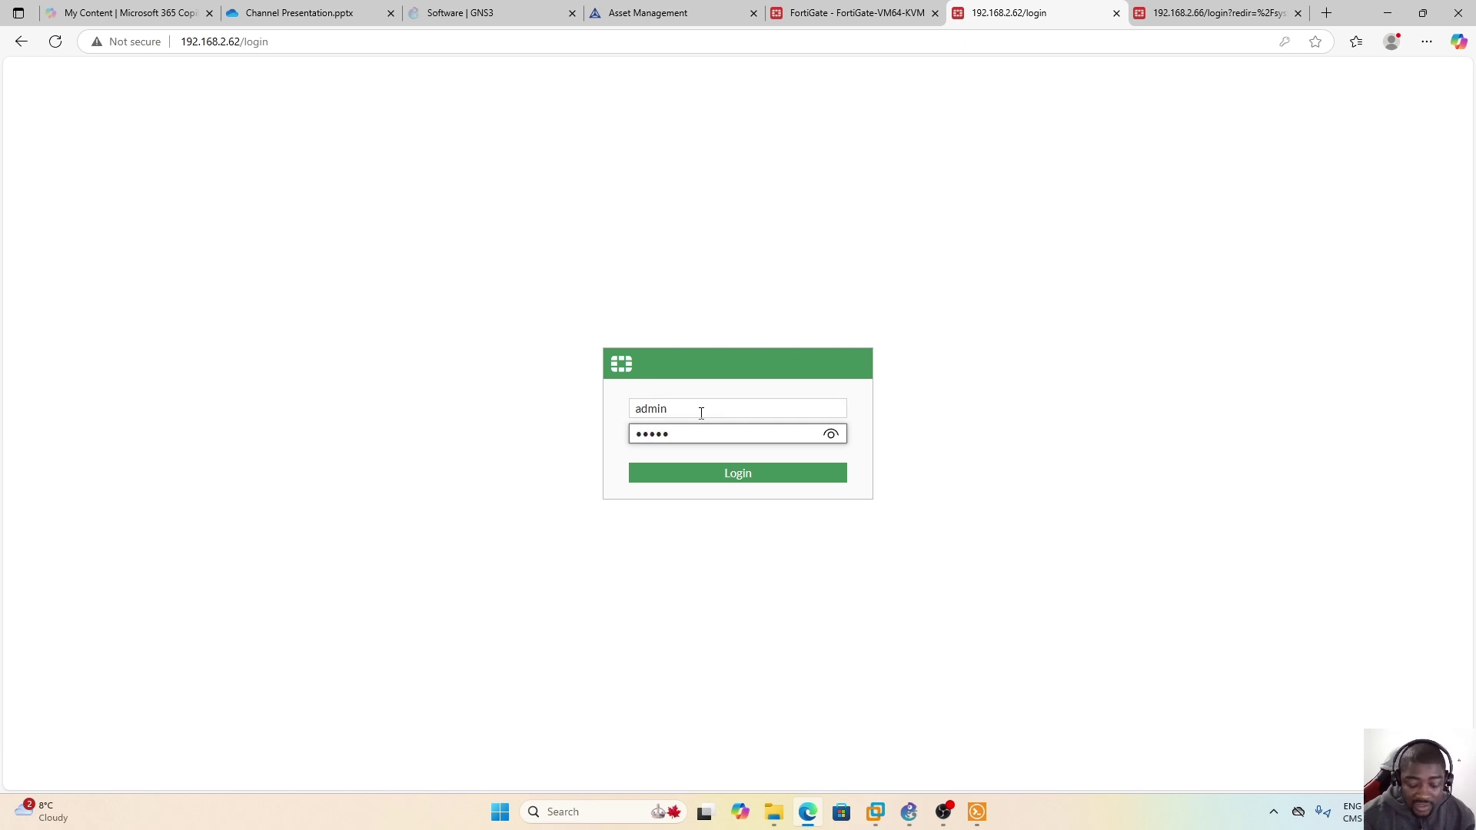
key("Return")
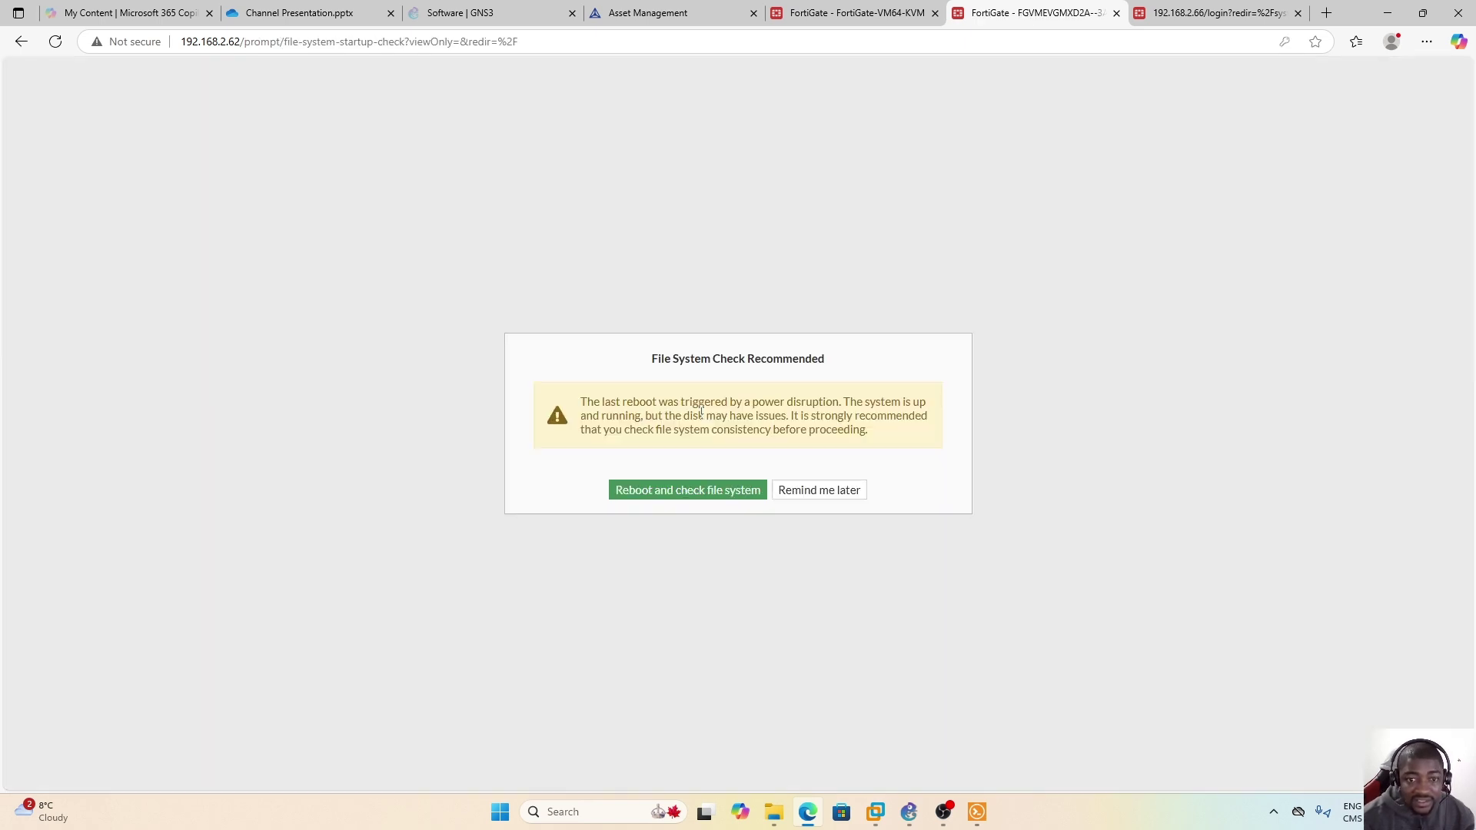
Postpone the file system check and FortiGate Setup, then expand the System menu.
left_click(800, 486)
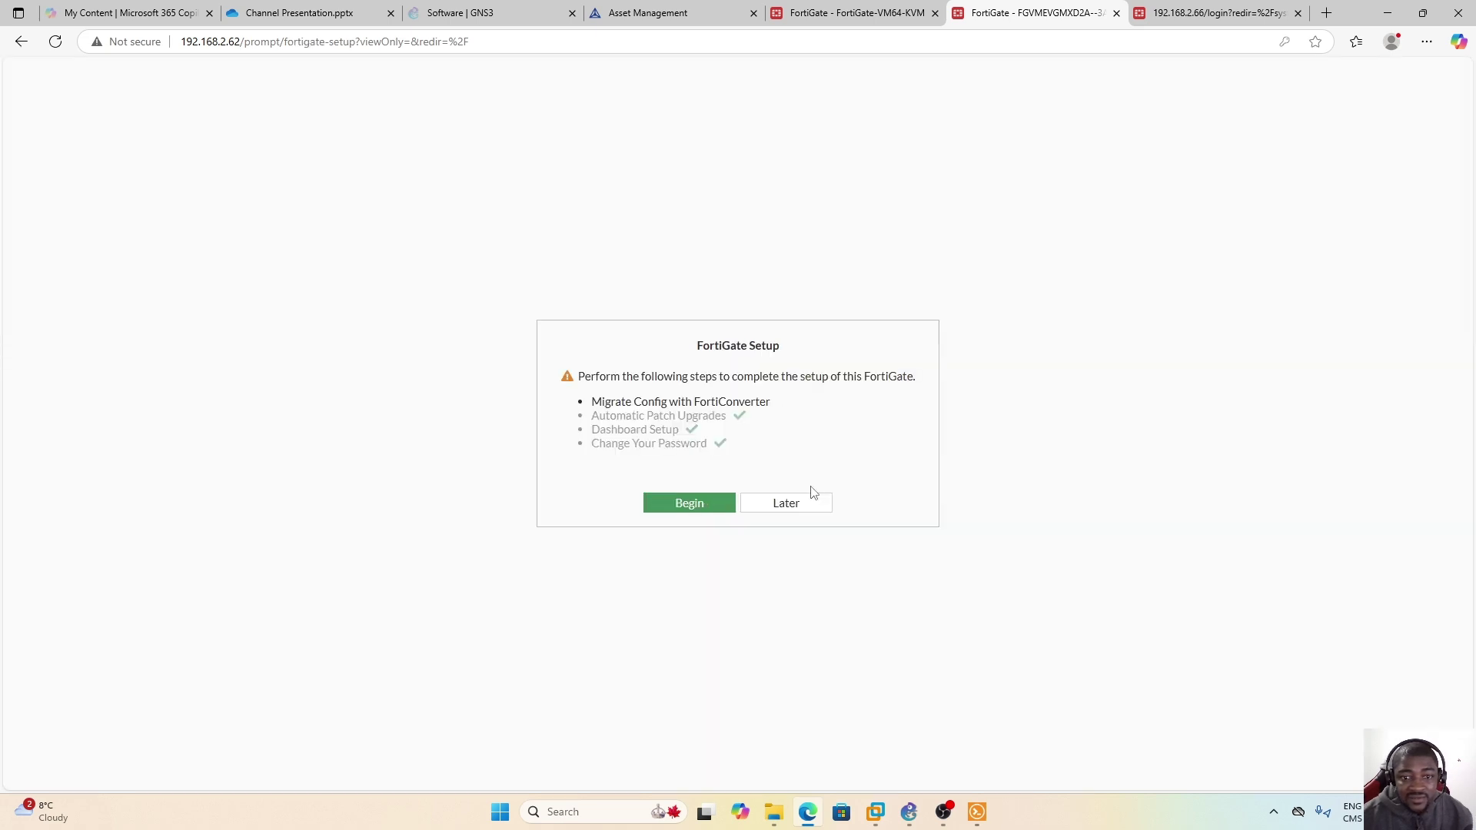
left_click(810, 504)
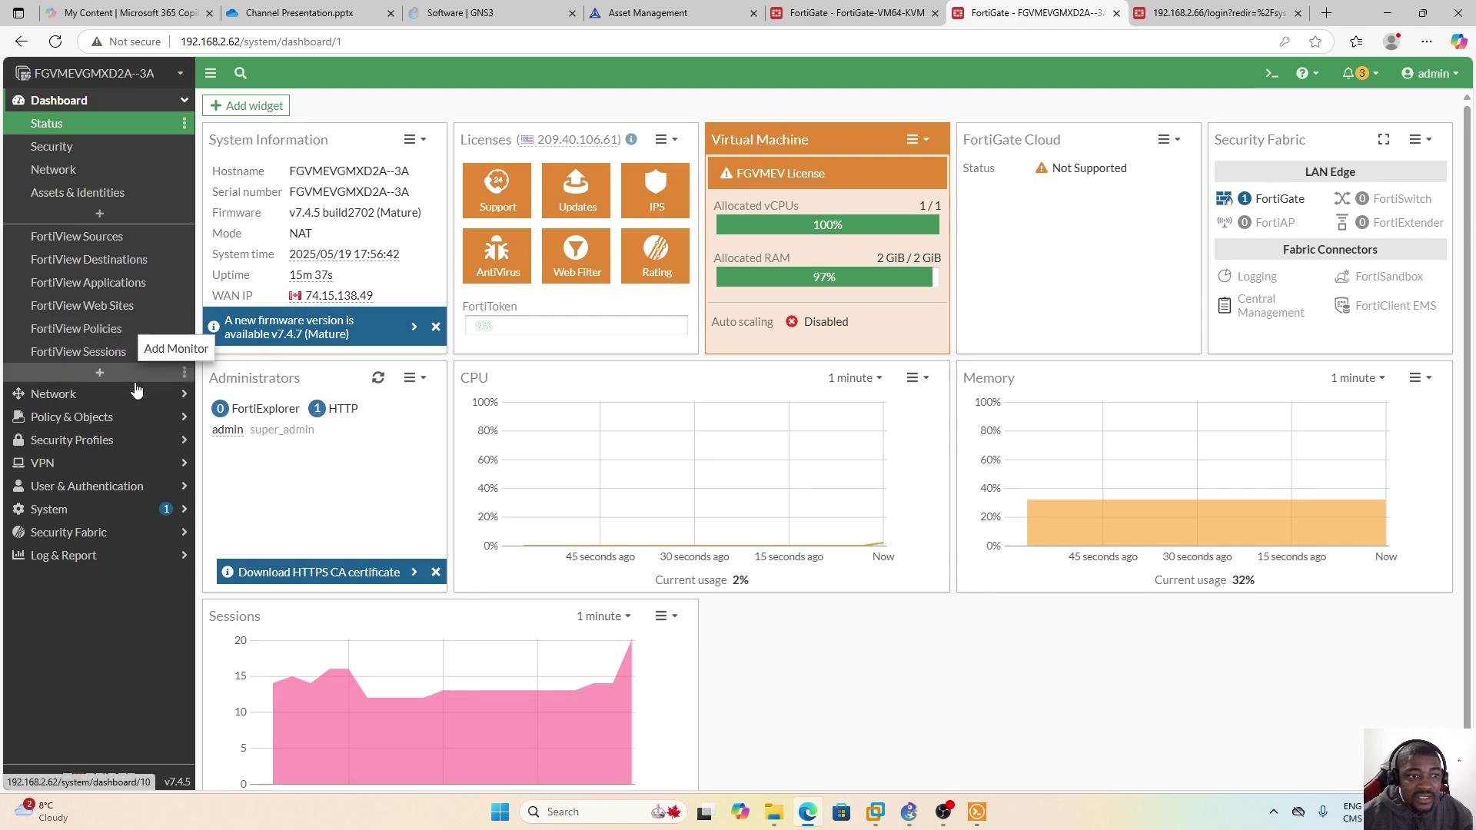
left_click(52, 509)
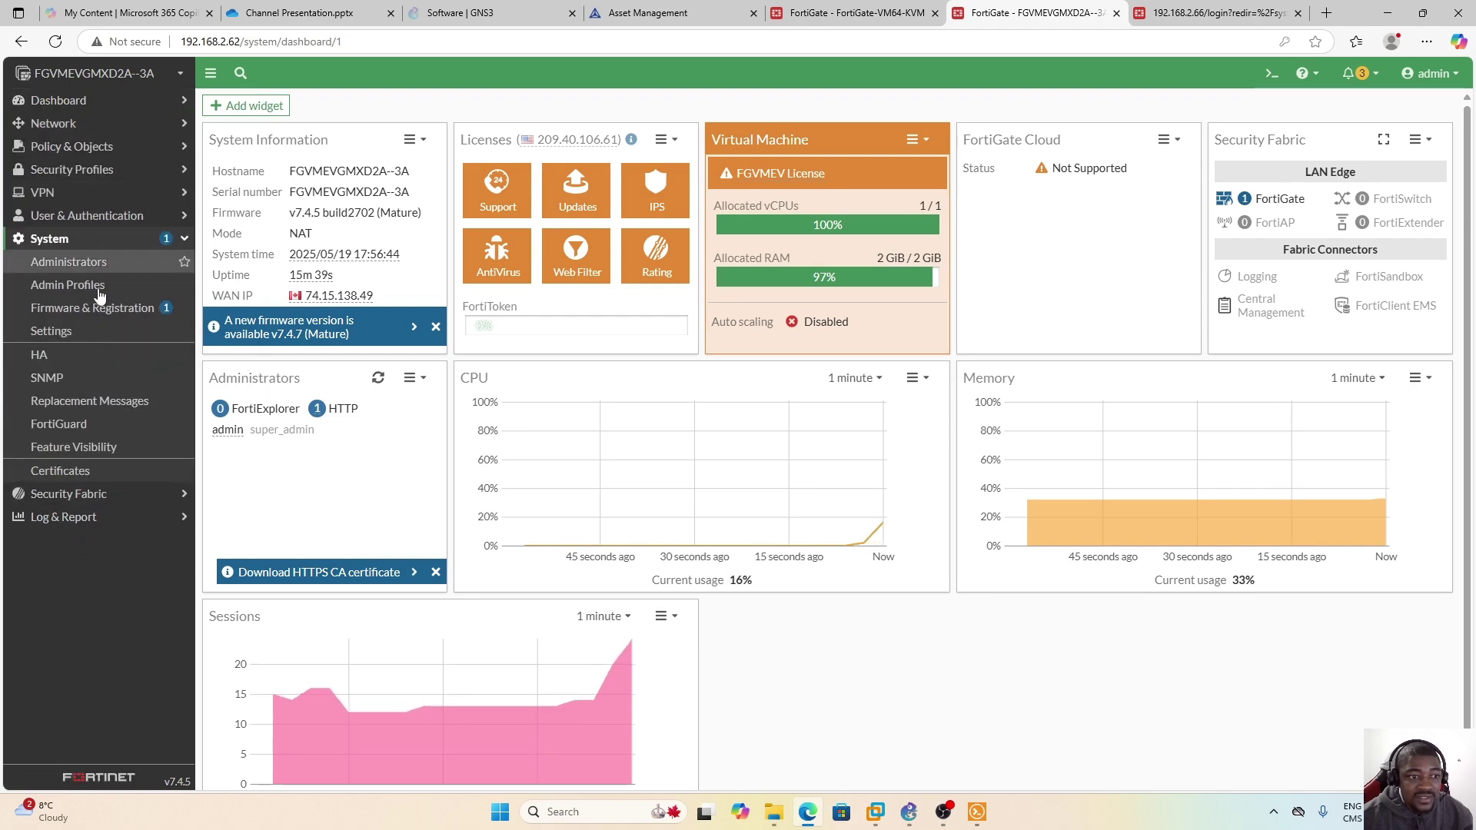
Open the FortiGuard page, then view FortiCloud's Decommissioned Products list with 3 VM units.
left_click(73, 428)
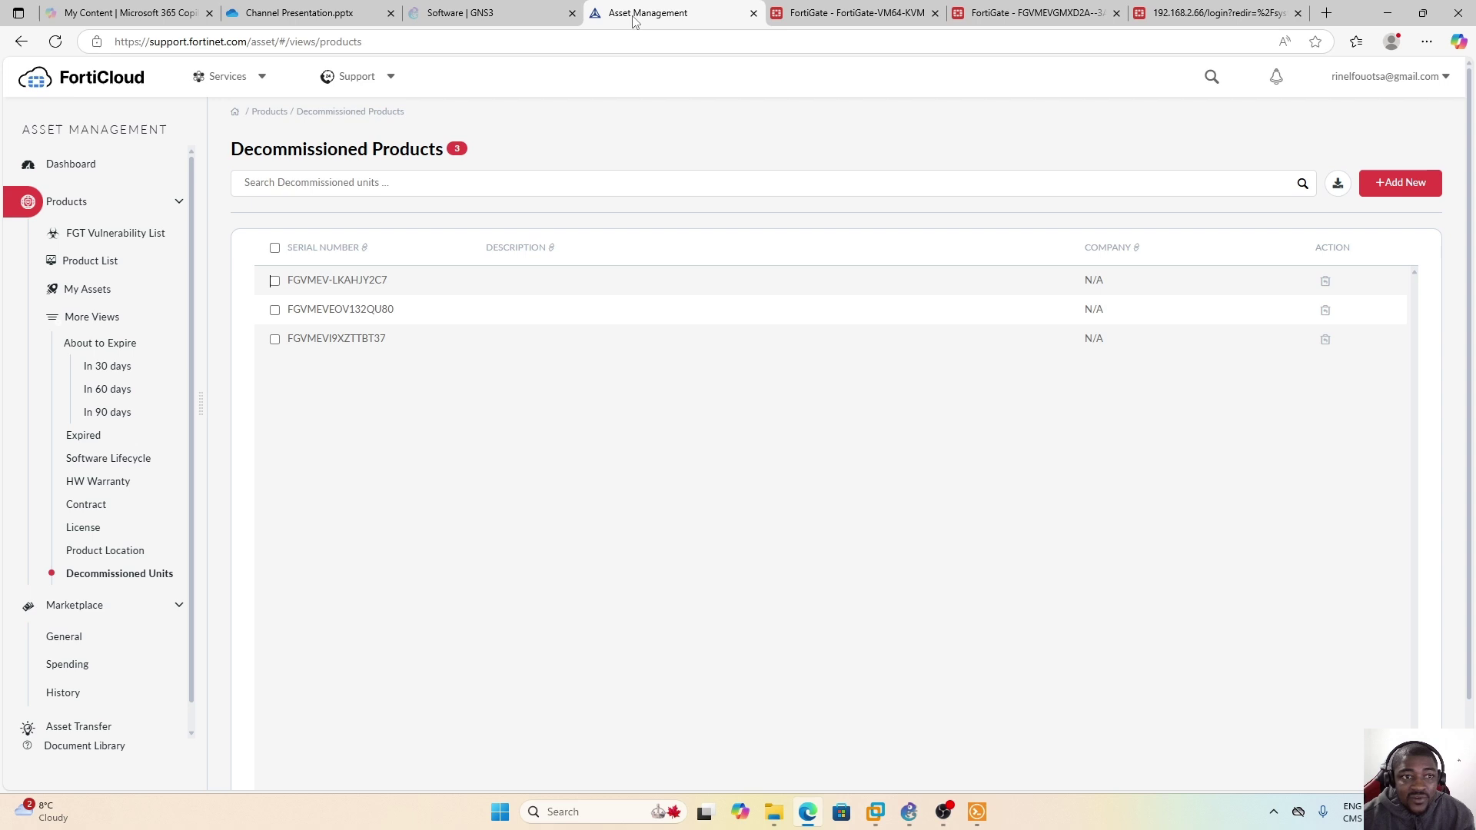
left_click(638, 13)
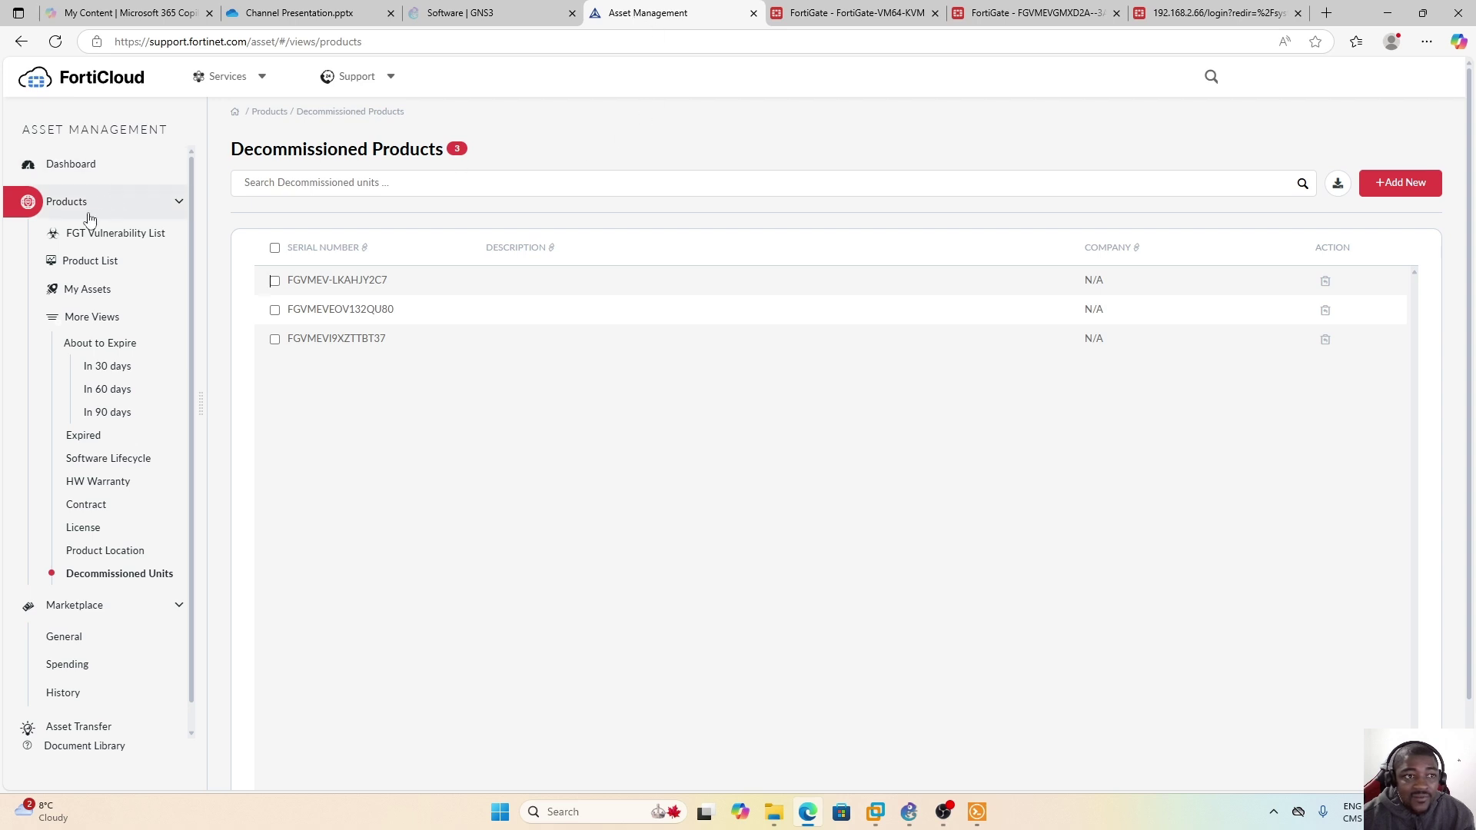
Show the FortiGate VM Trial's product details, with no entitlements, then return to FortiGate.
left_click(77, 260)
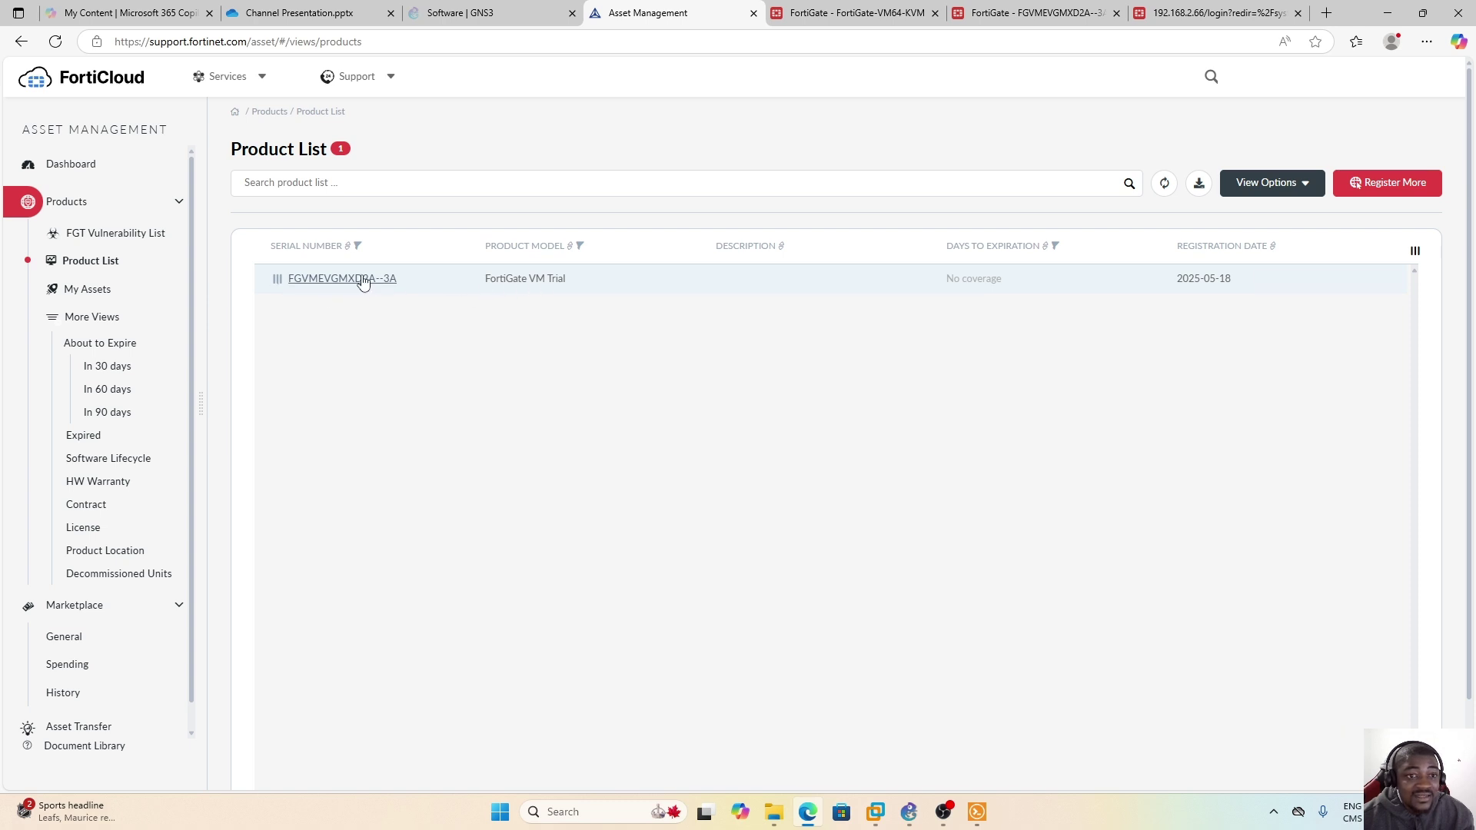
left_click(331, 281)
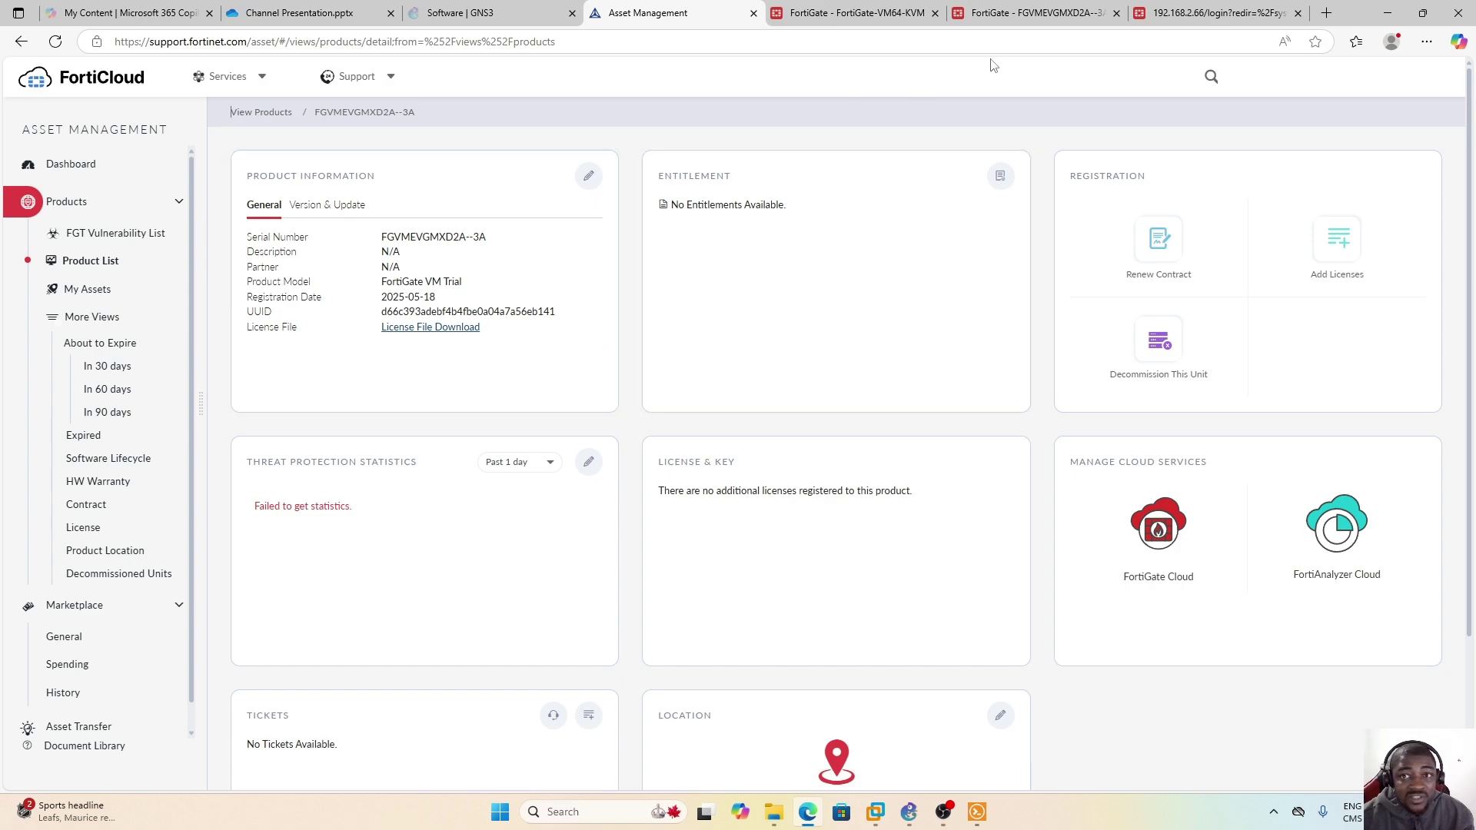
left_click(1030, 17)
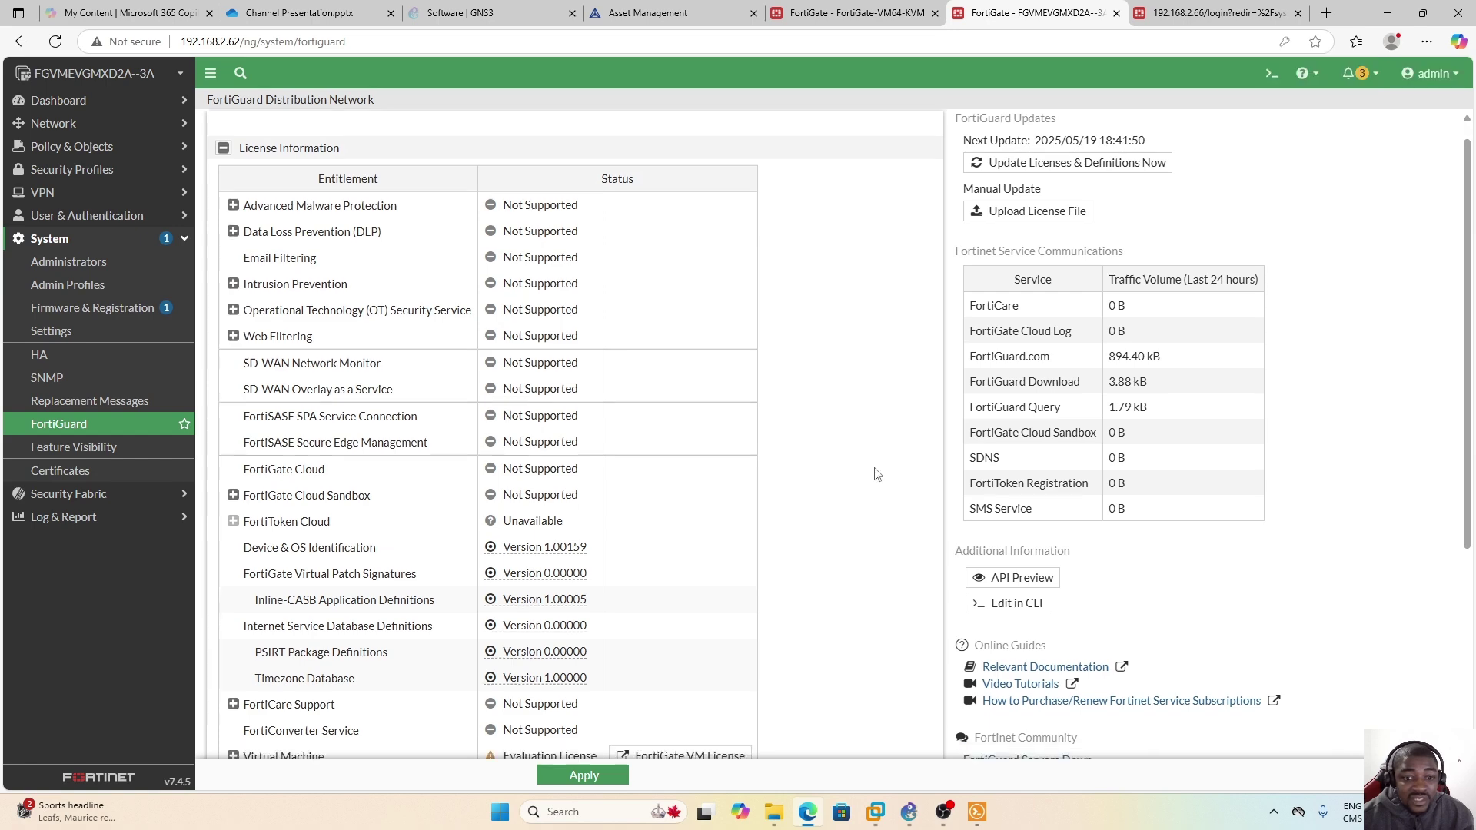
Review the evaluation VM license limits, then open Network > Interfaces listing port1 to port3.
scroll(873, 471, "down", 5)
scroll(861, 469, "up", 5)
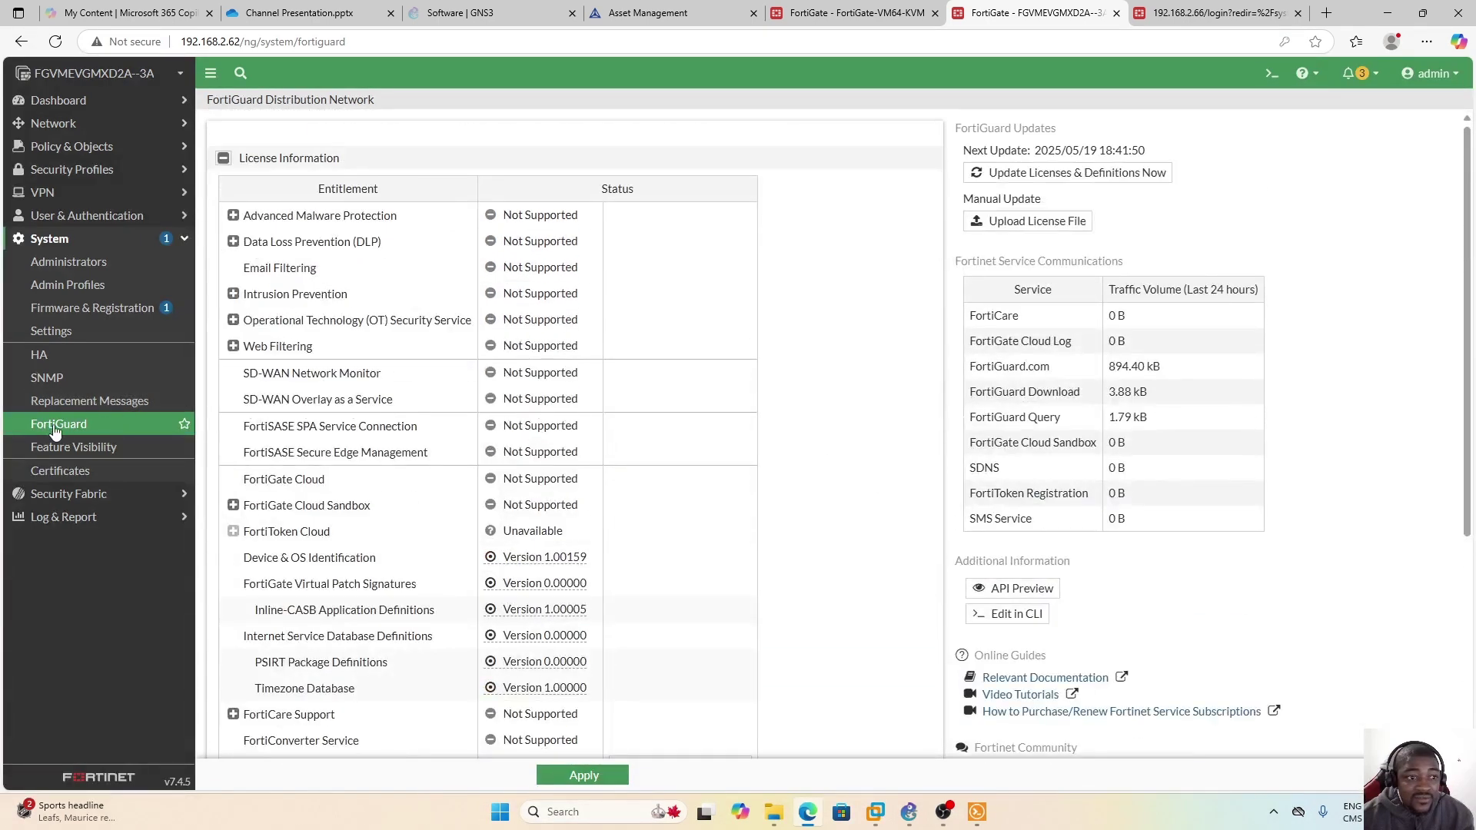
scroll(800, 370, "down", 4)
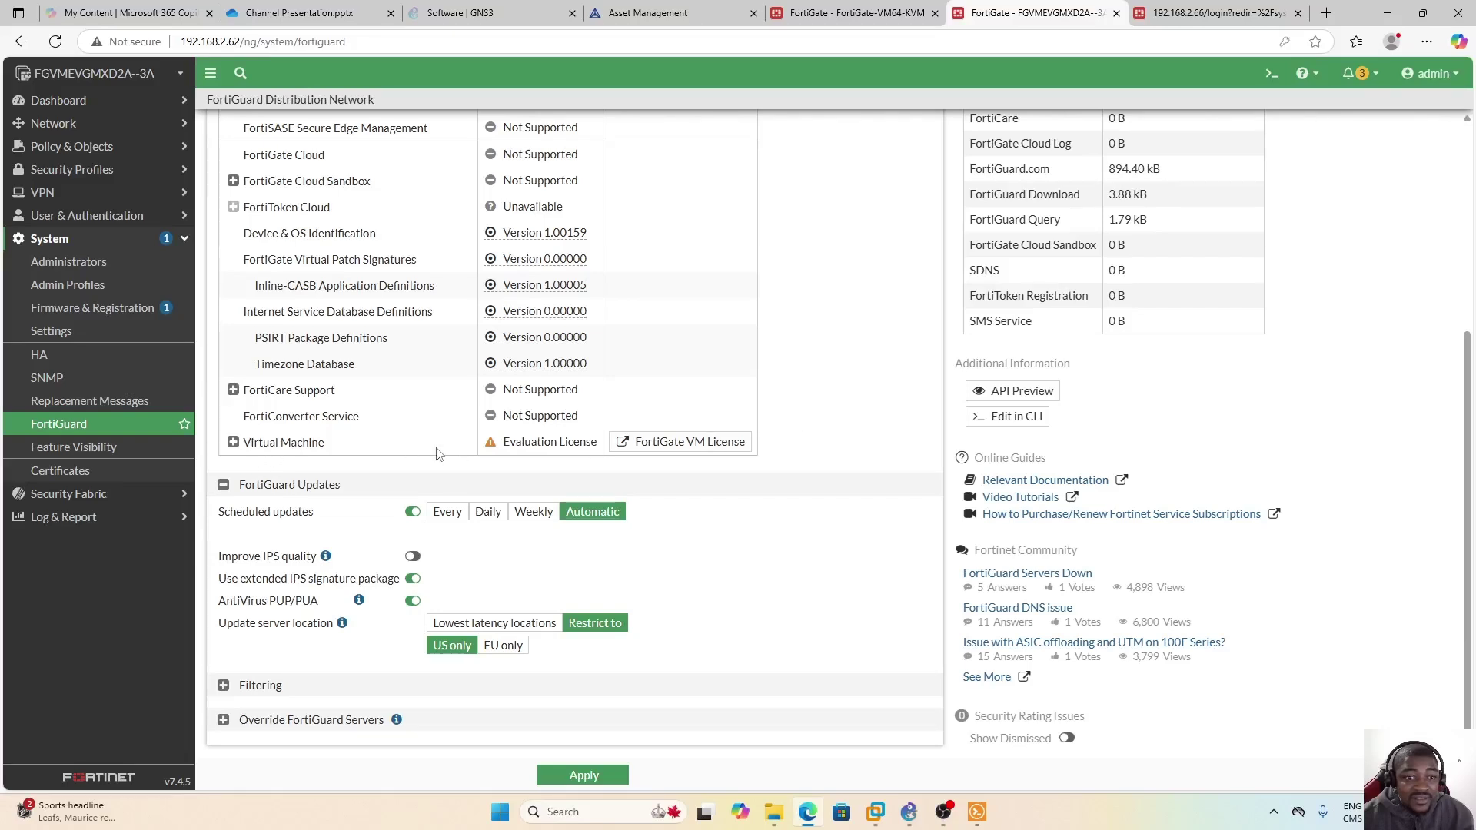
left_click(684, 448)
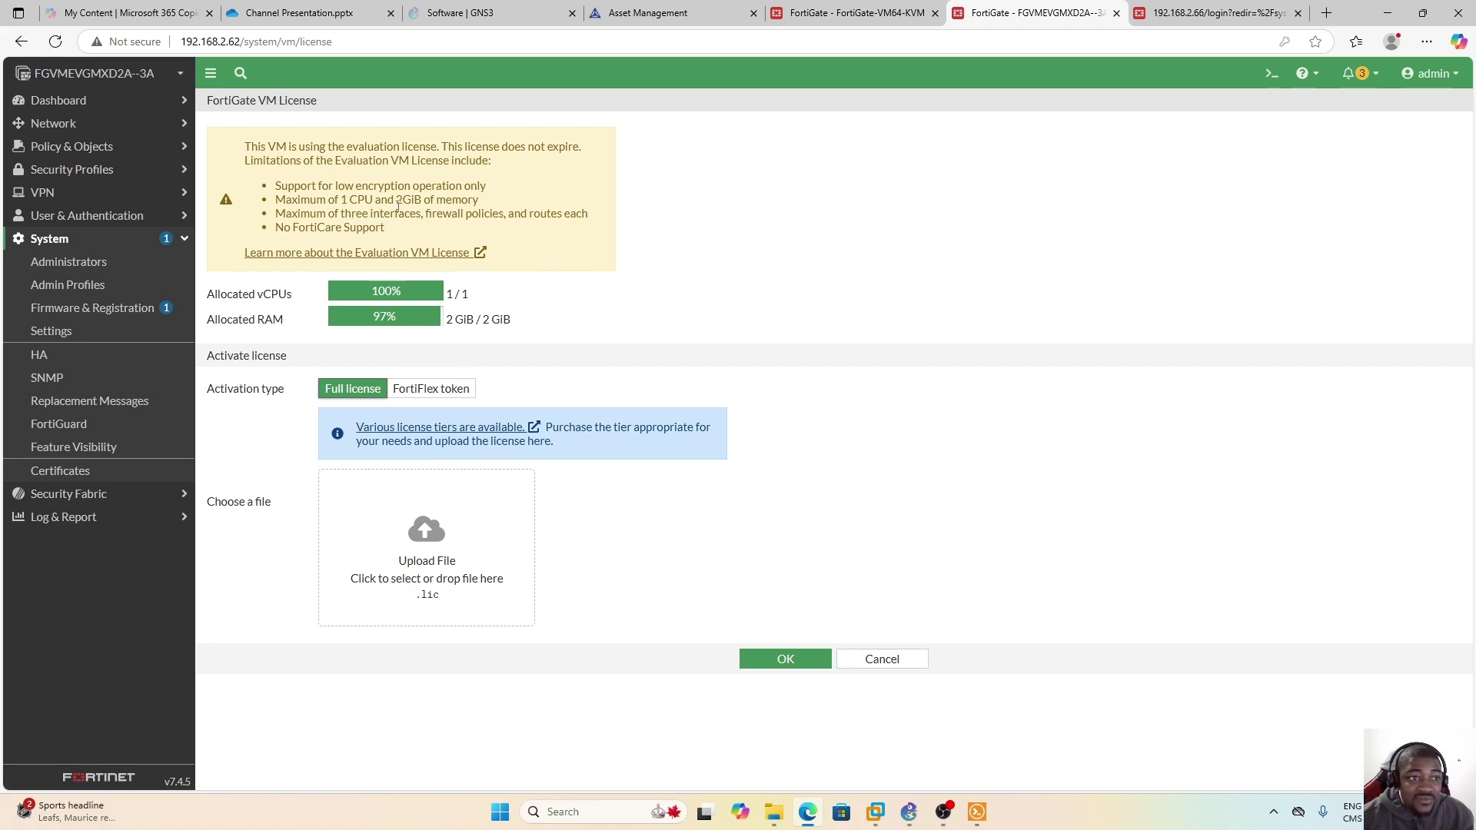
left_click(114, 130)
left_click(58, 149)
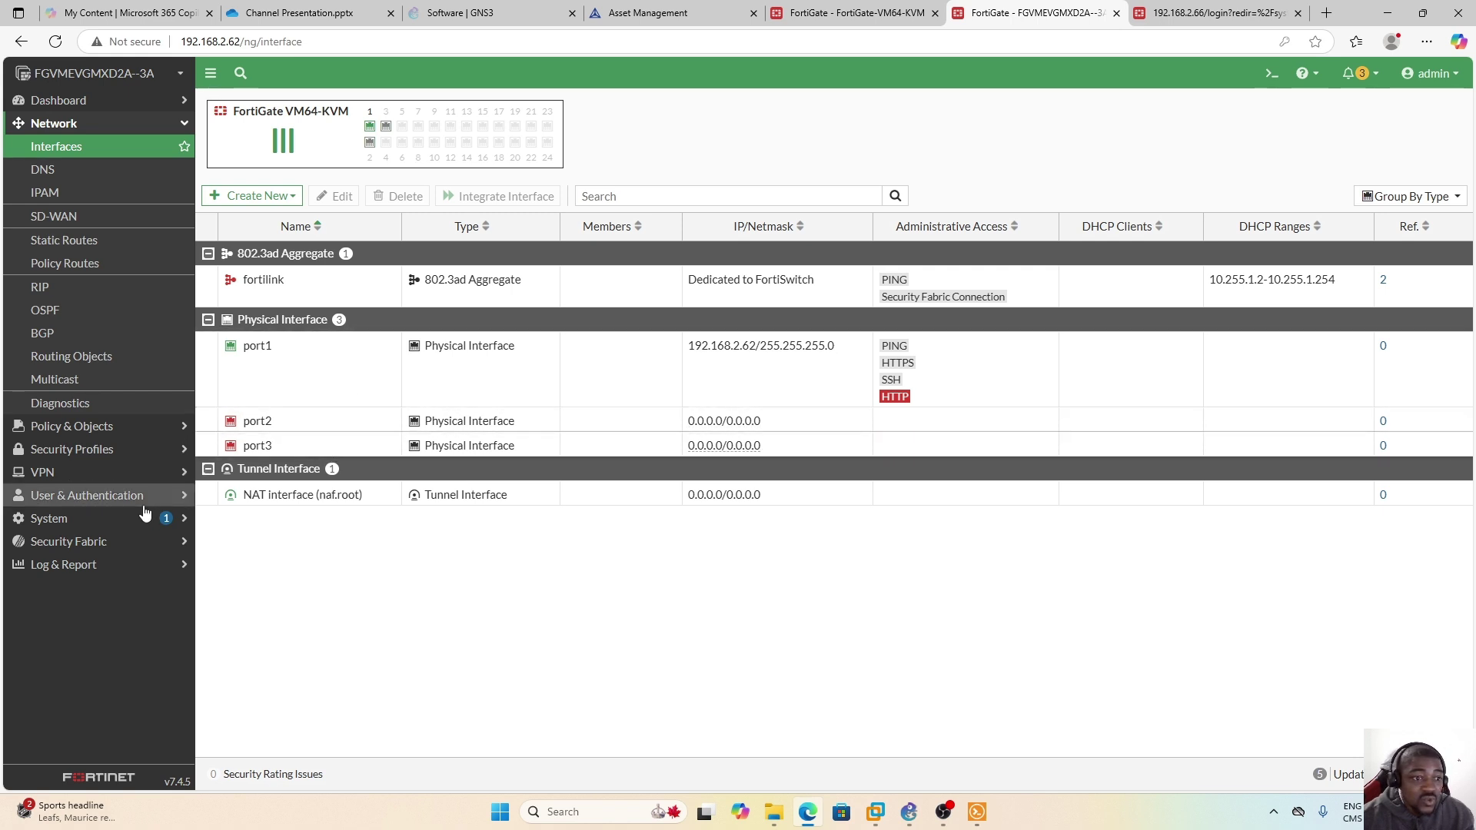
Open System > Settings on the 192.168.2.62 FortiGate and review the HTTP 80, HTTPS 443 and SSH 22 ports.
left_click(73, 519)
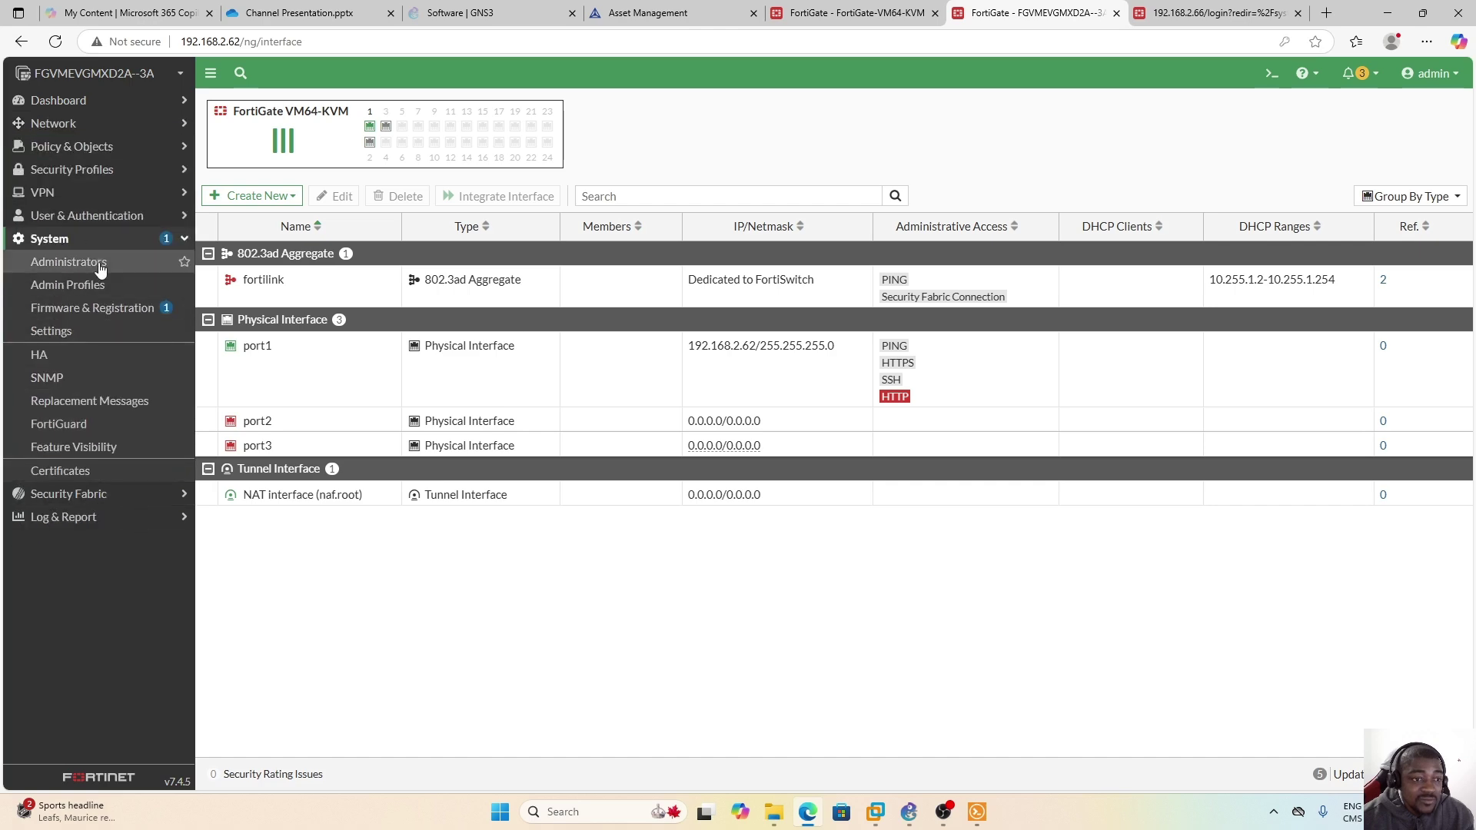
left_click(49, 332)
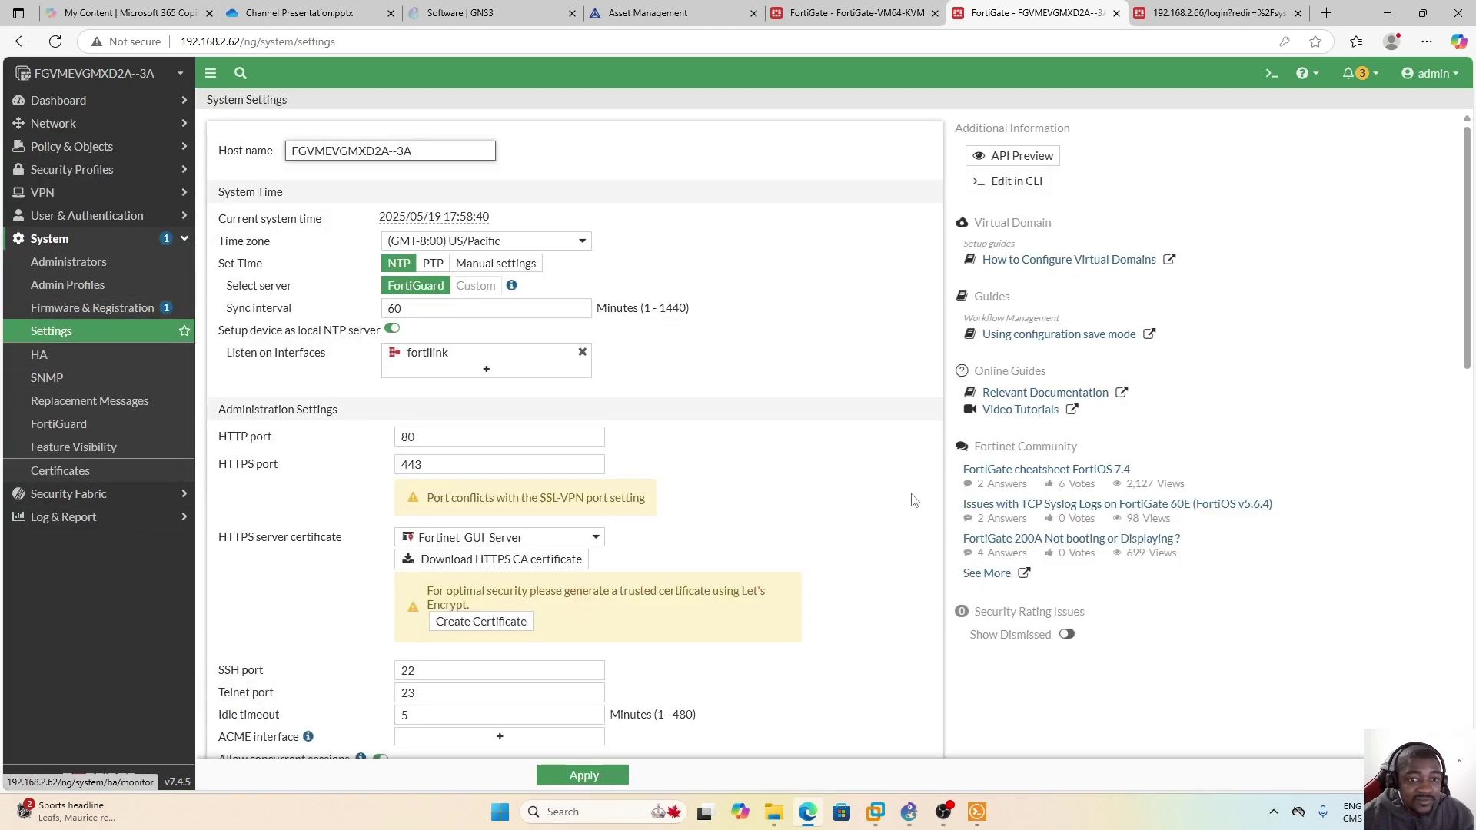
scroll(828, 425, "down", 8)
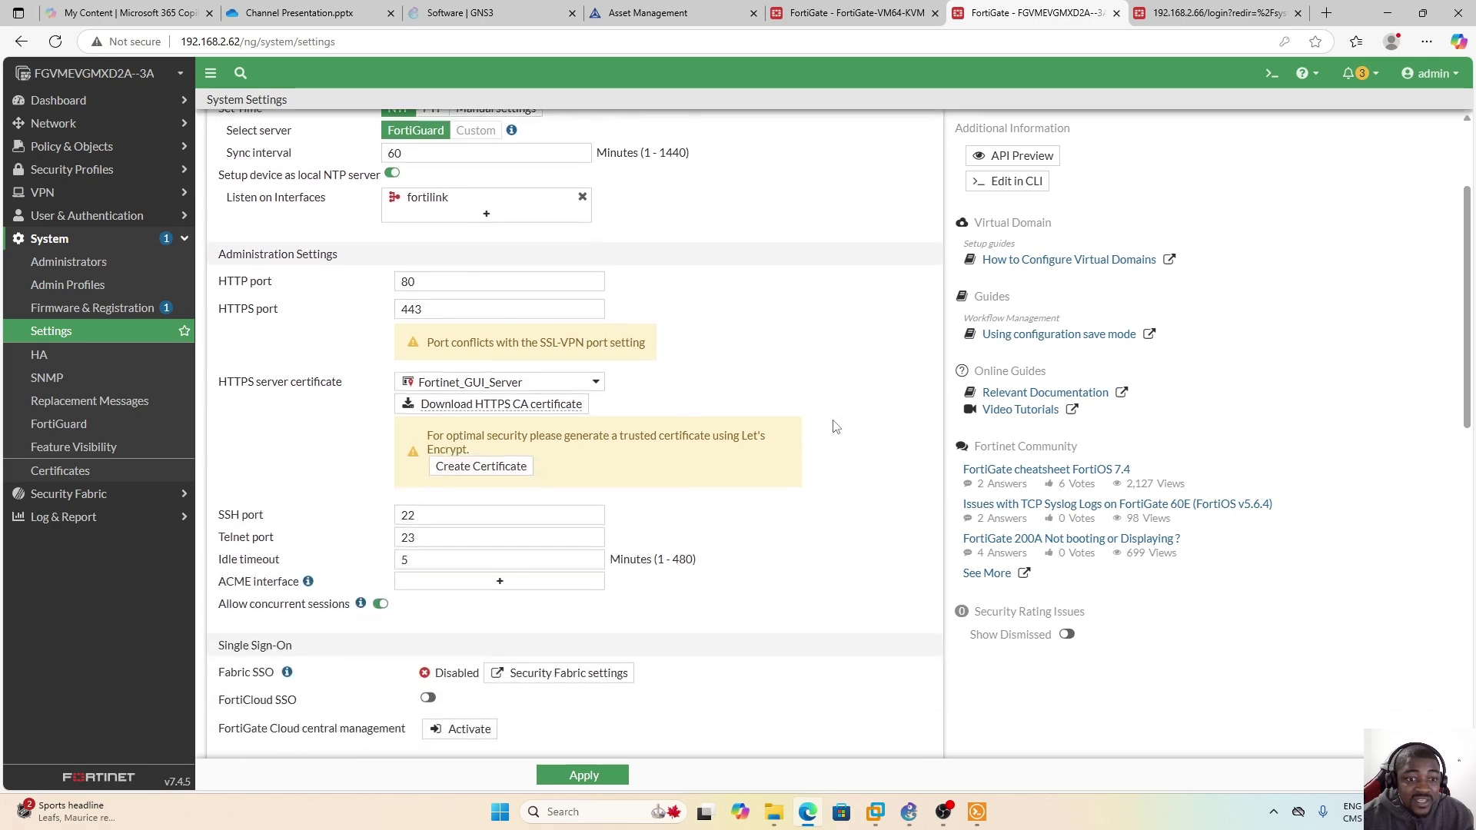
scroll(891, 324, "up", 8)
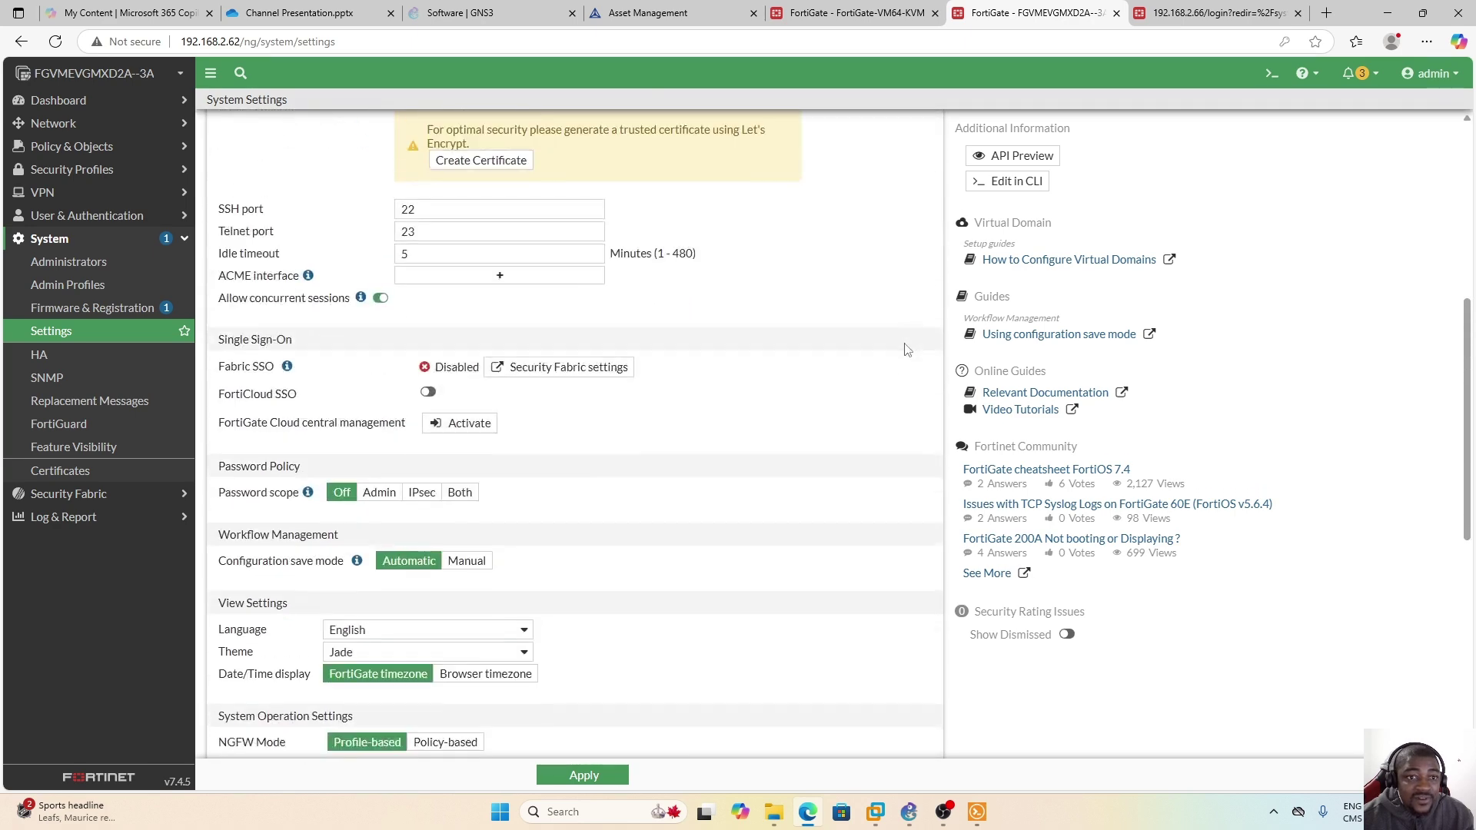
scroll(890, 369, "down", 2)
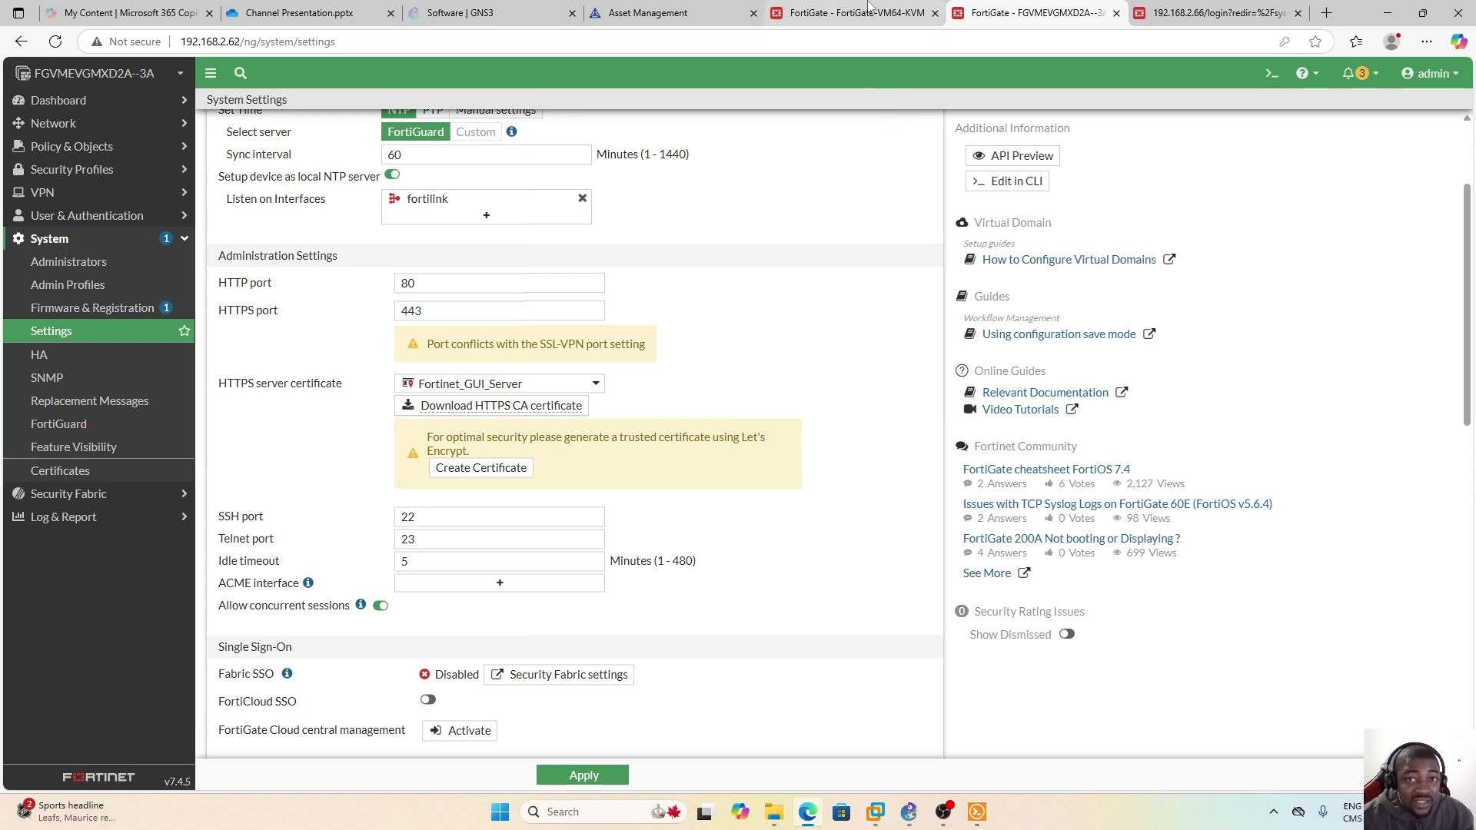
Review the FortiGate-VM64-KVM unit's system settings, checking HTTPS certificates but keeping self-sign.
left_click(845, 17)
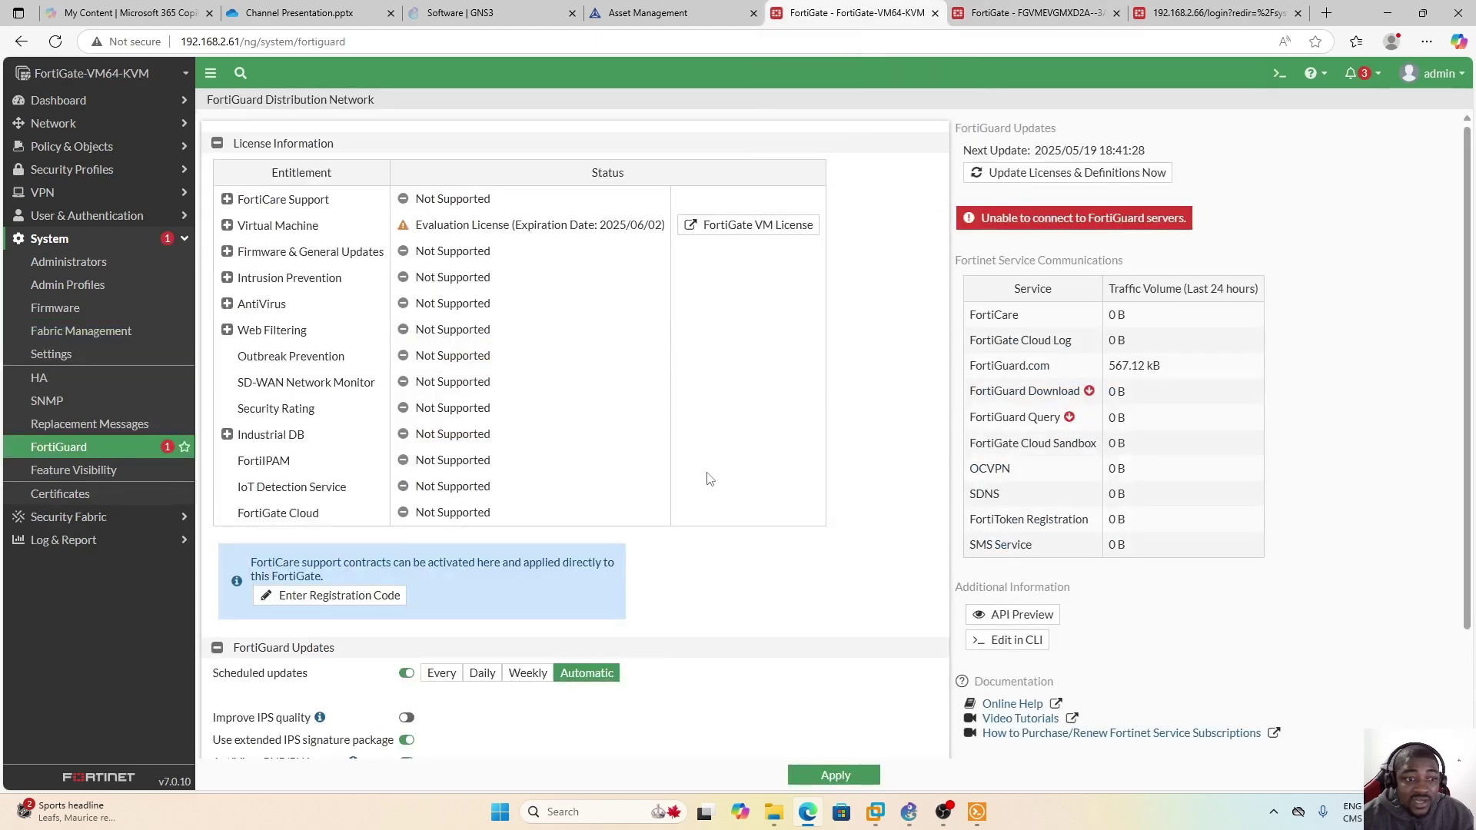
left_click(68, 363)
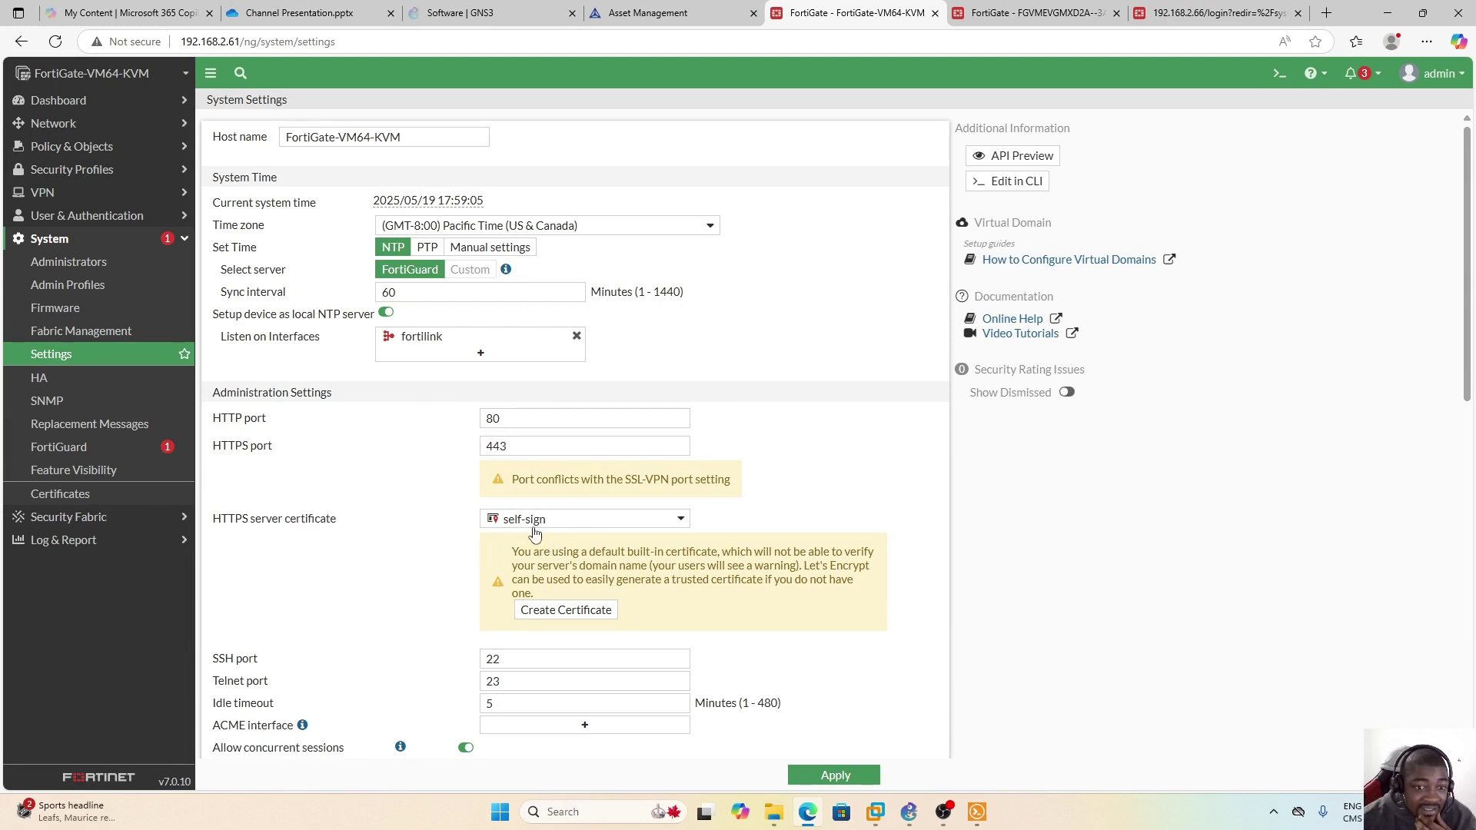
left_click(680, 520)
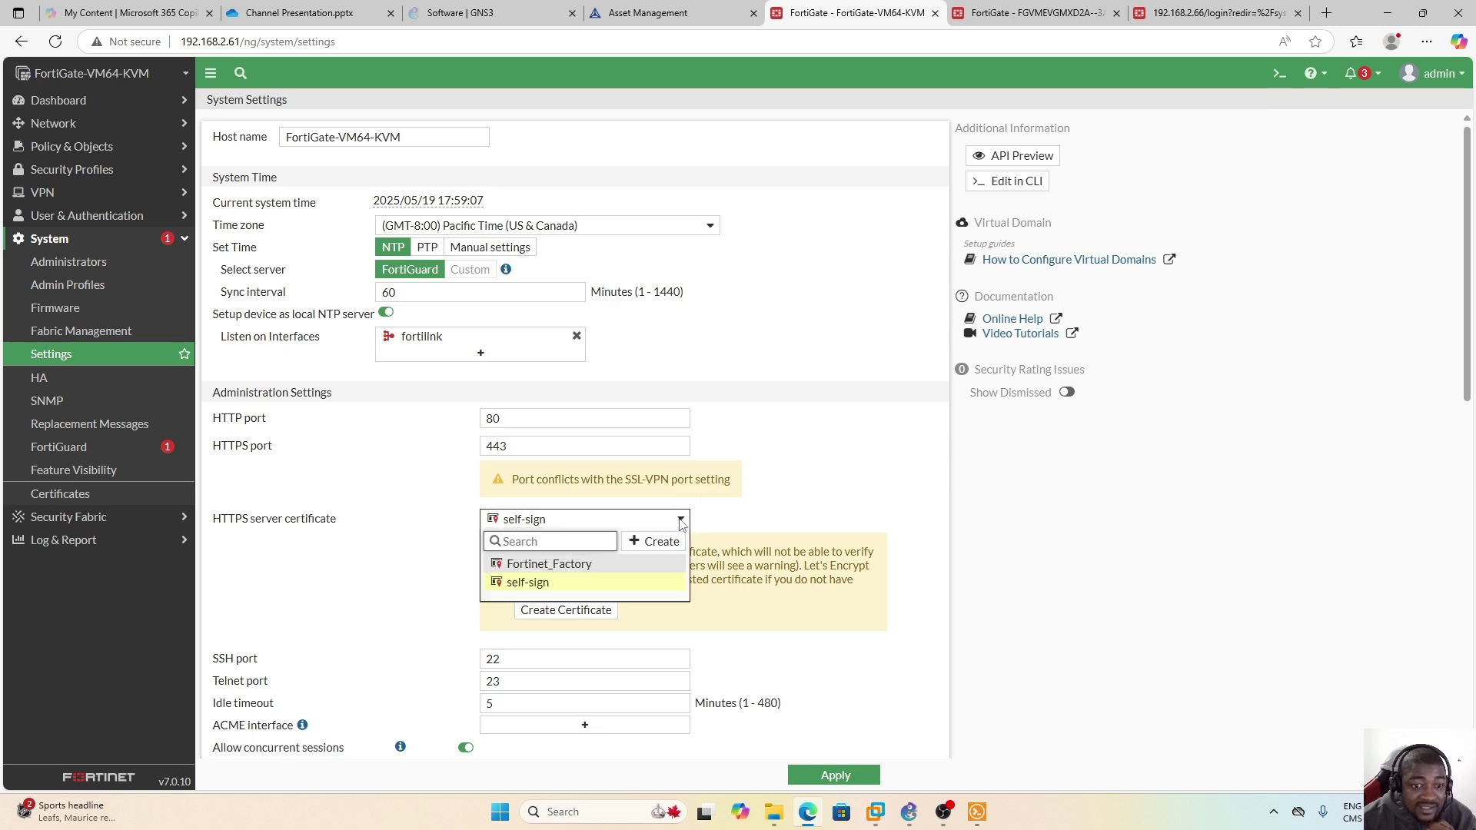
left_click(834, 521)
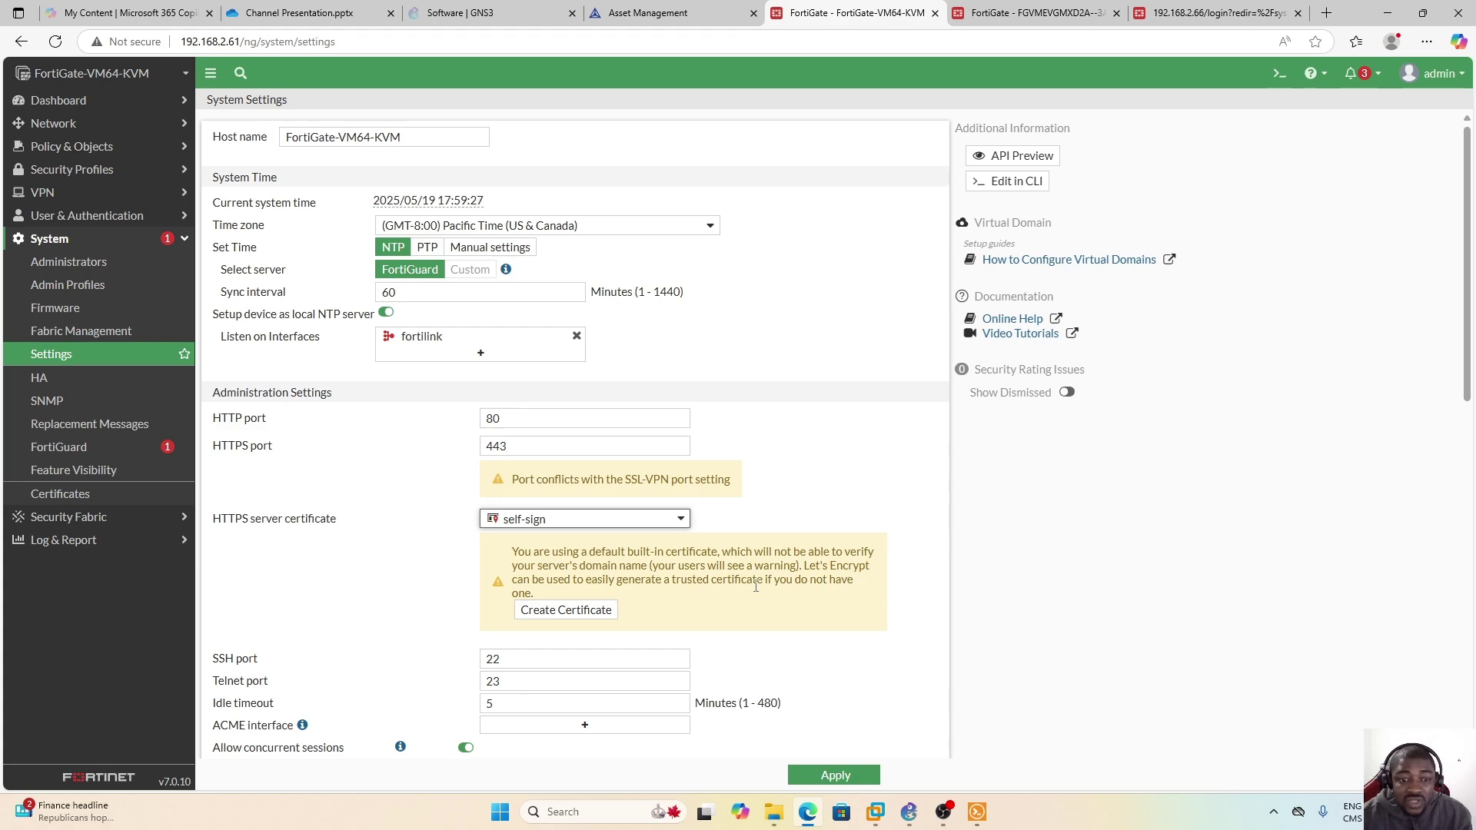
Compare the v7.0.10 and v7.4.5 firewalls' settings, then open FortiGuard on the v7.4.5 unit.
left_click(1030, 14)
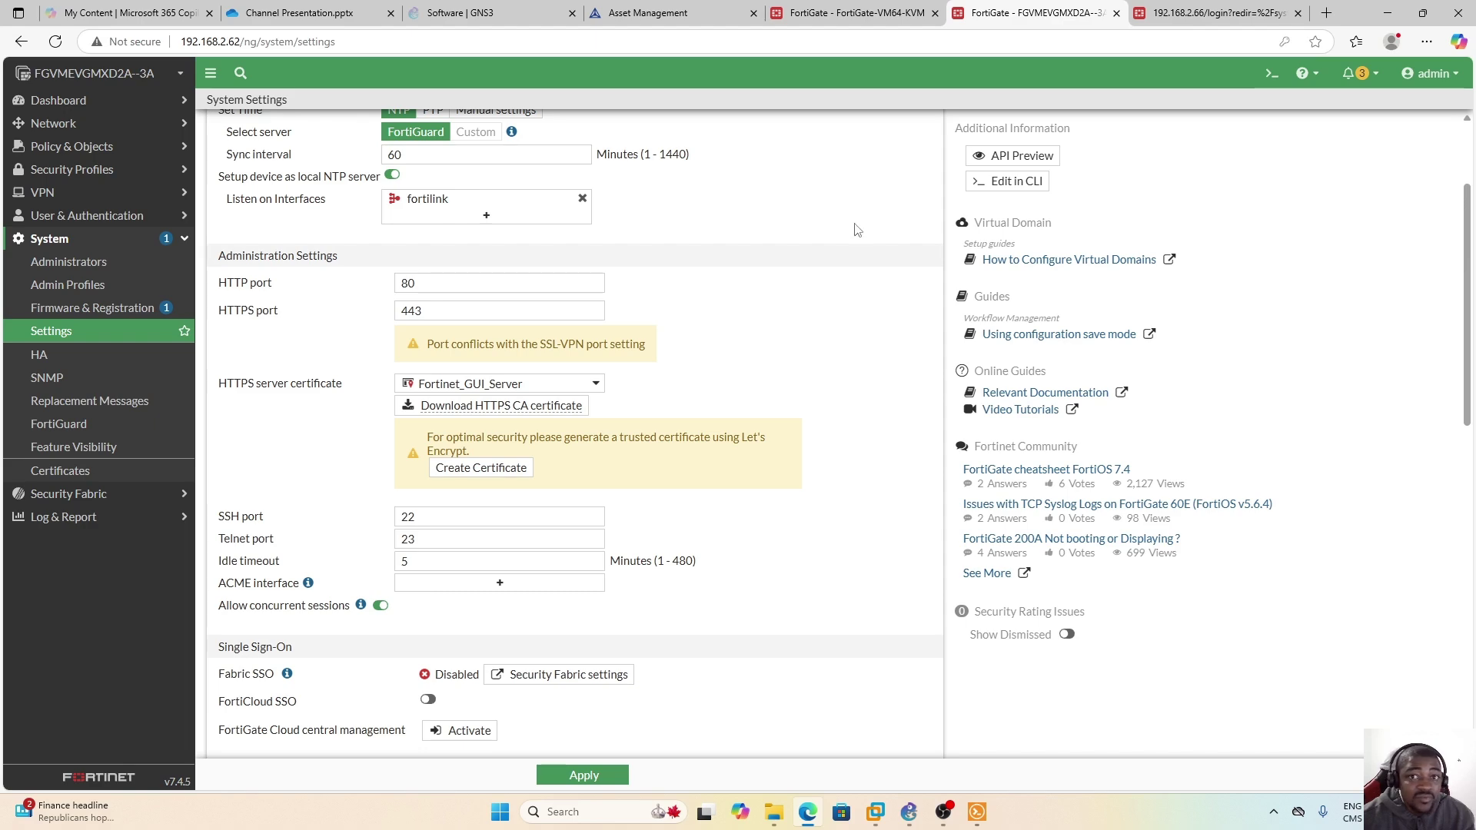
left_click(859, 13)
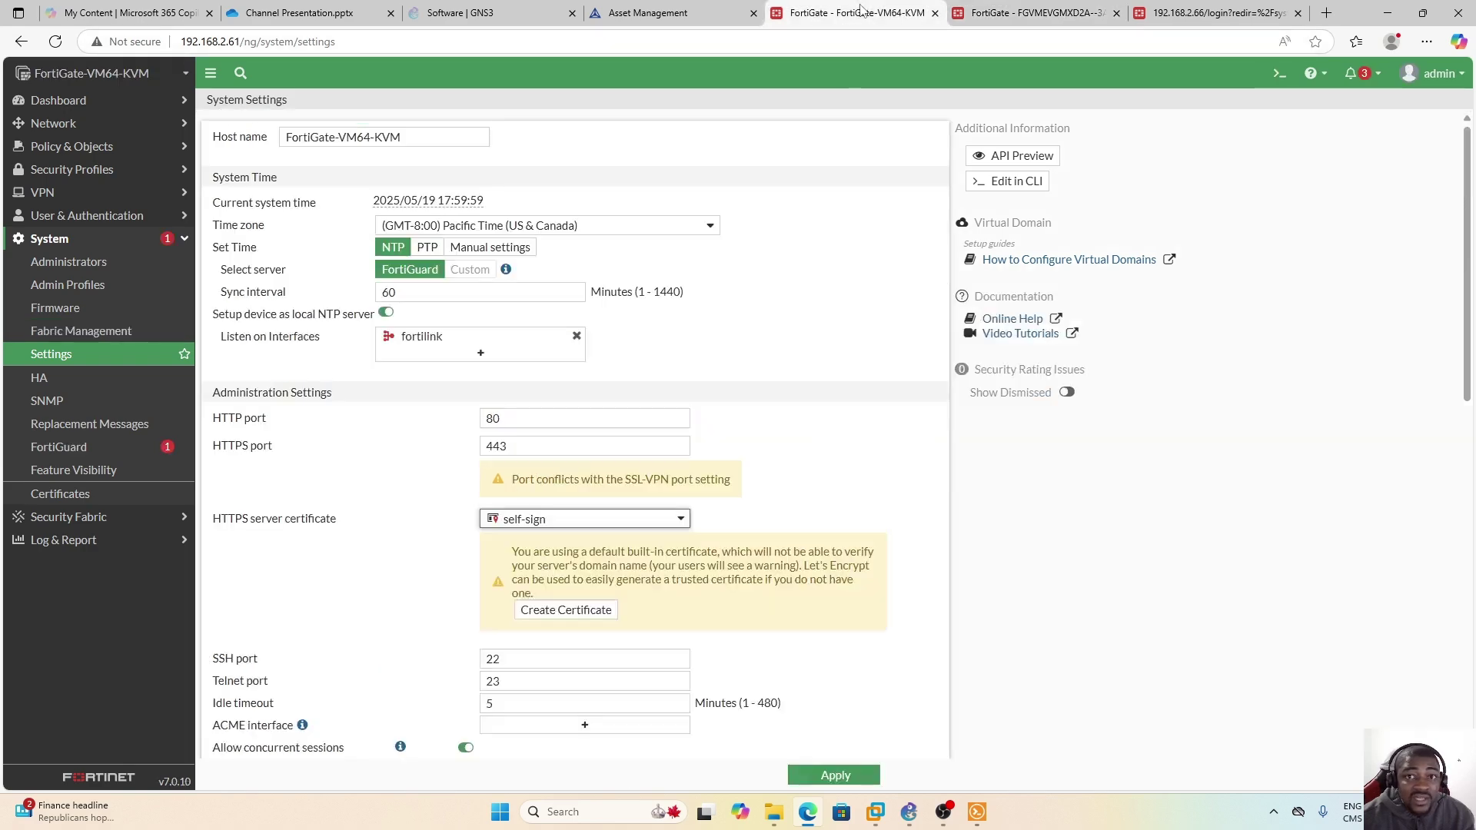
left_click(1002, 16)
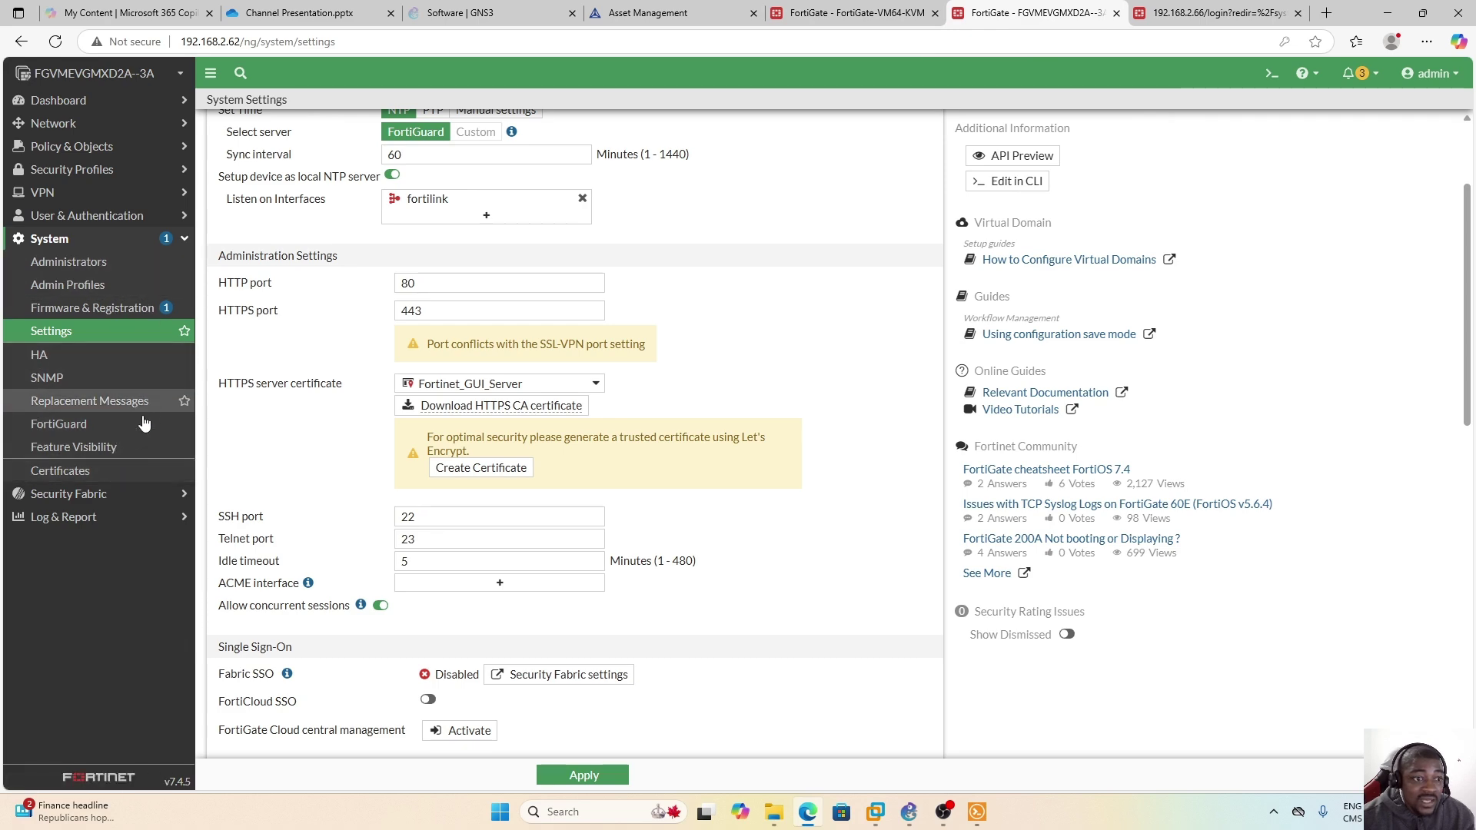
left_click(62, 428)
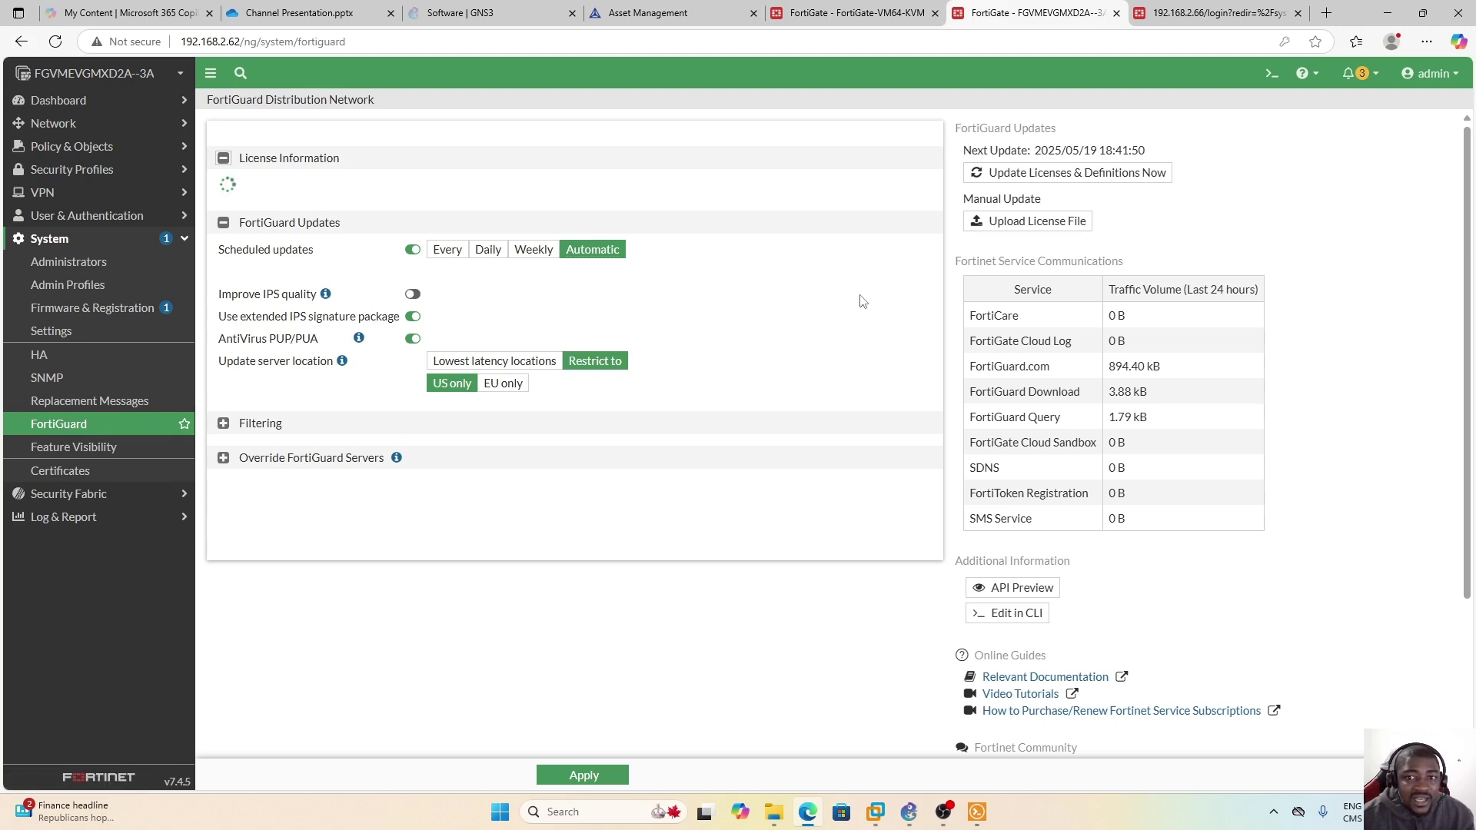
Check Firmware & Registration on v7.4.5, then the KVM firewall's firmware and registration status.
left_click(84, 315)
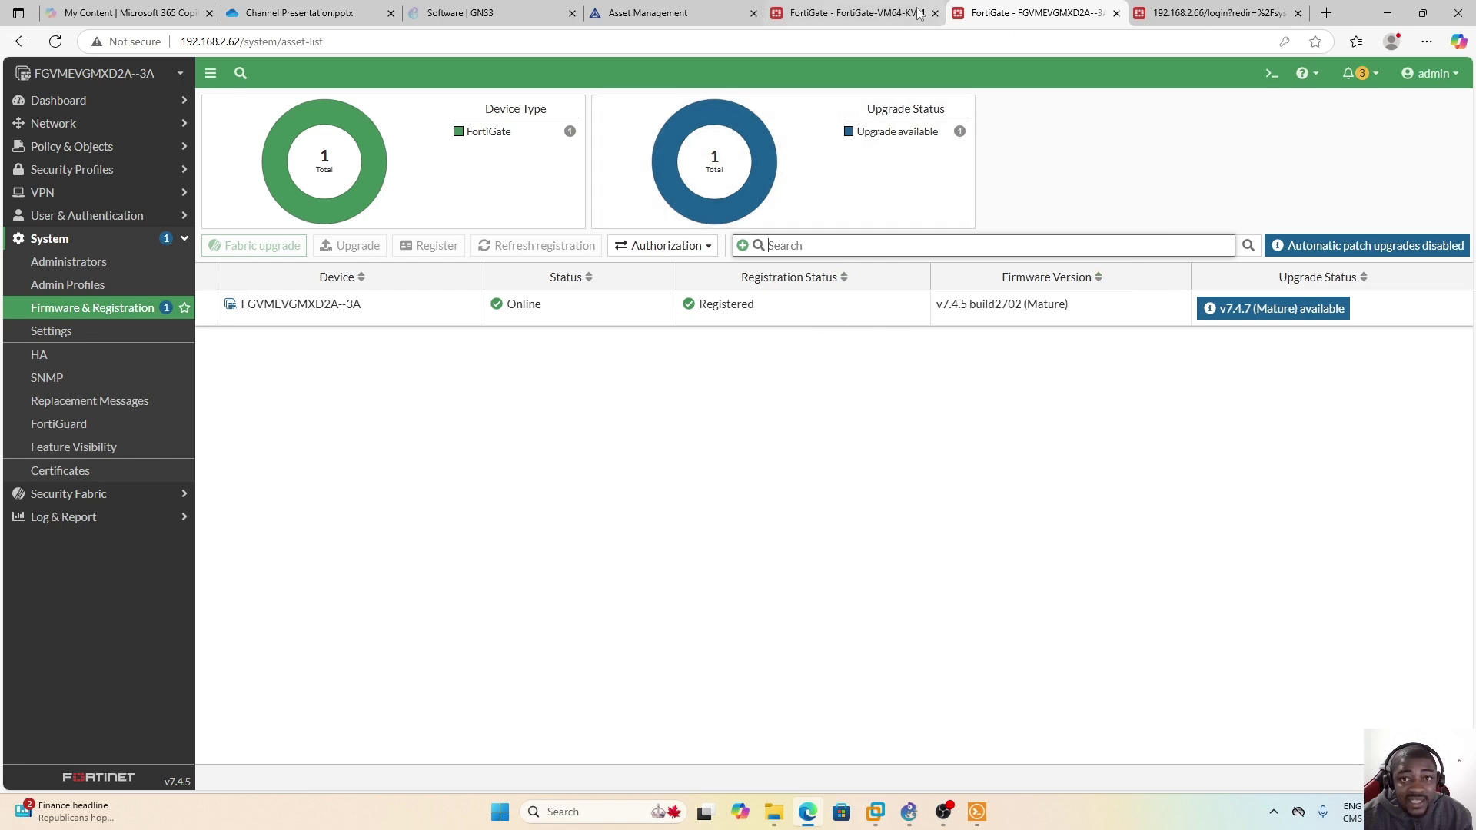
left_click(857, 14)
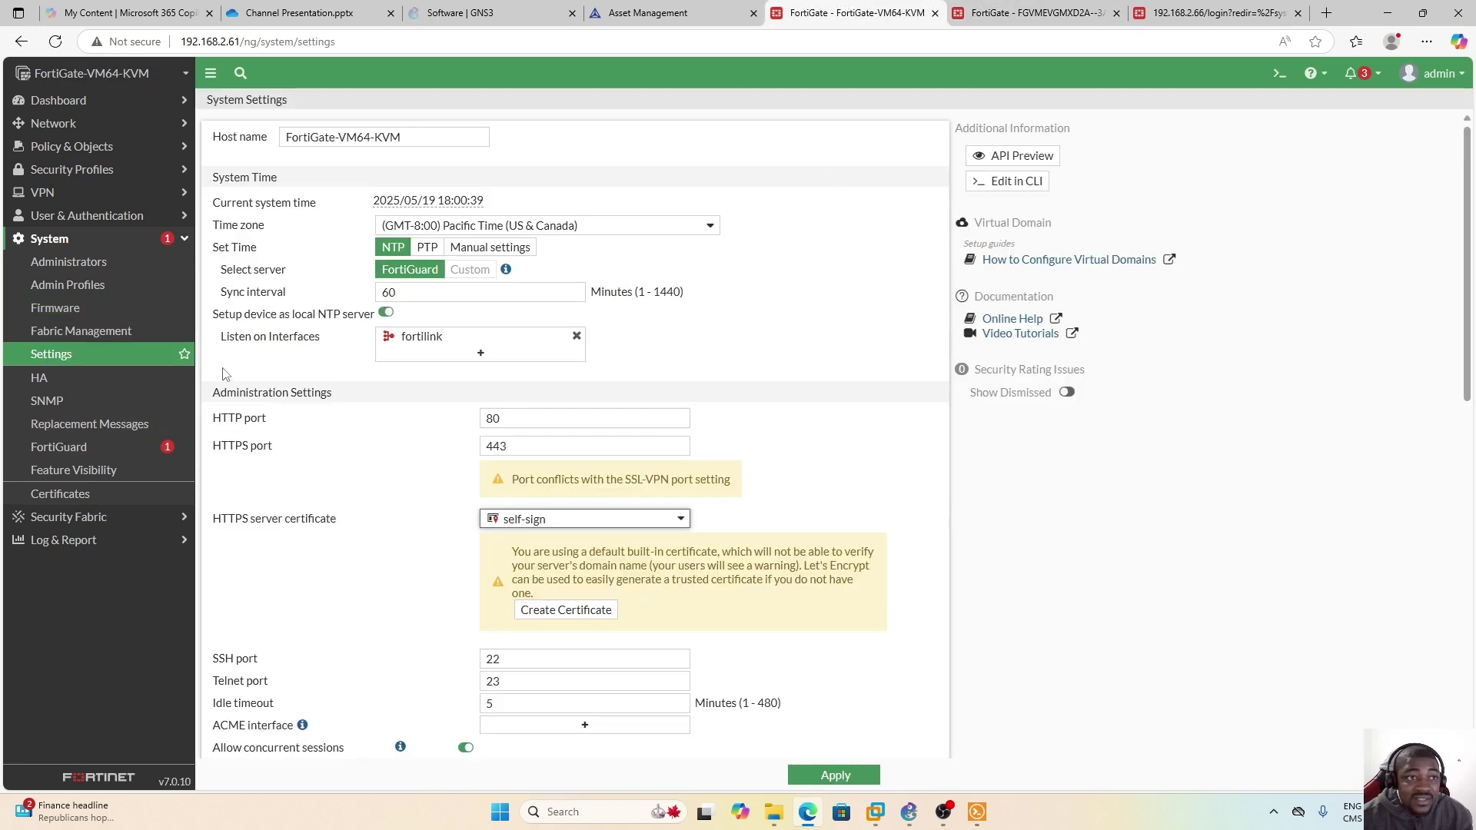
left_click(56, 312)
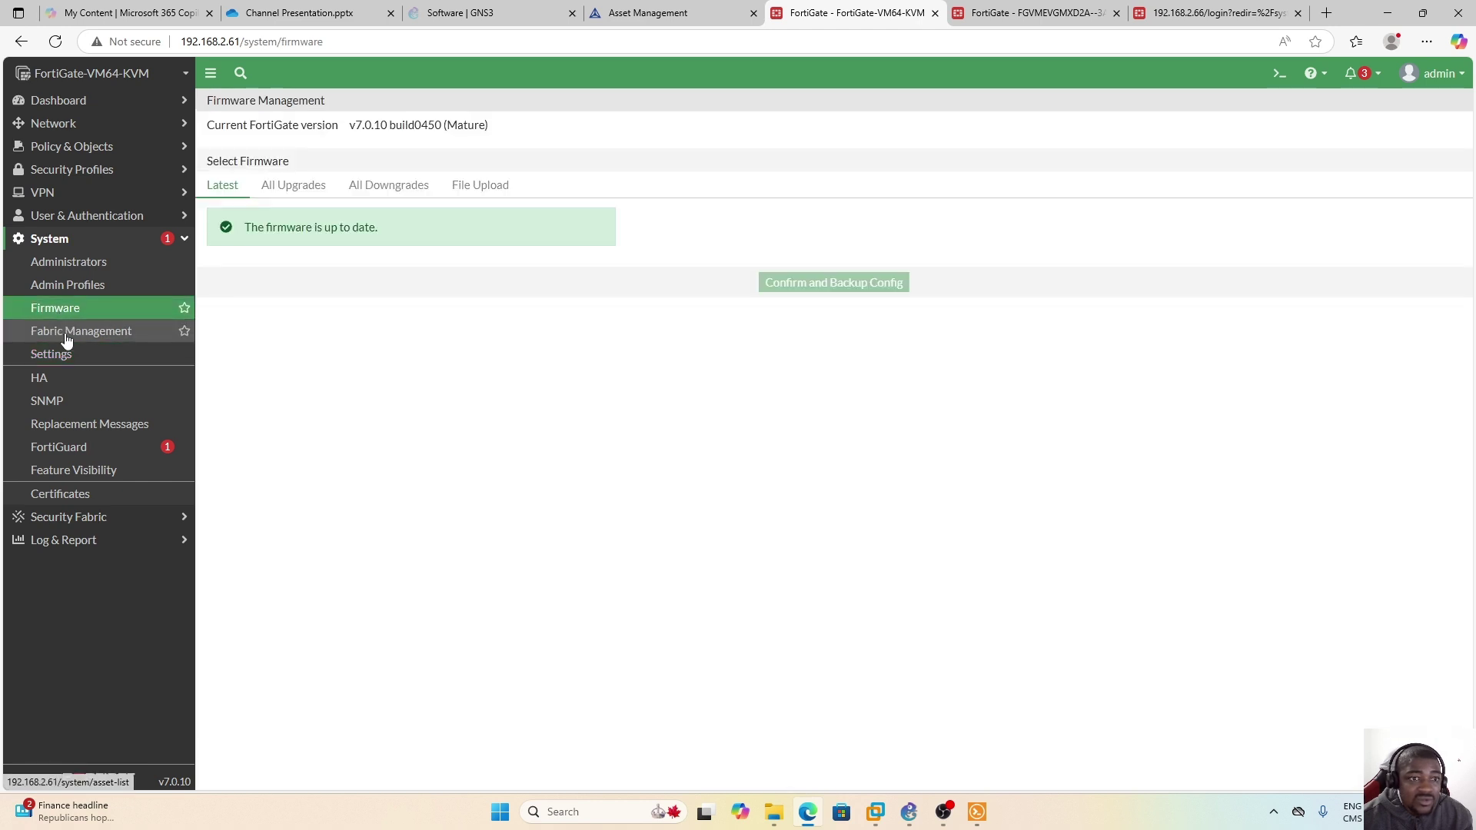
left_click(64, 336)
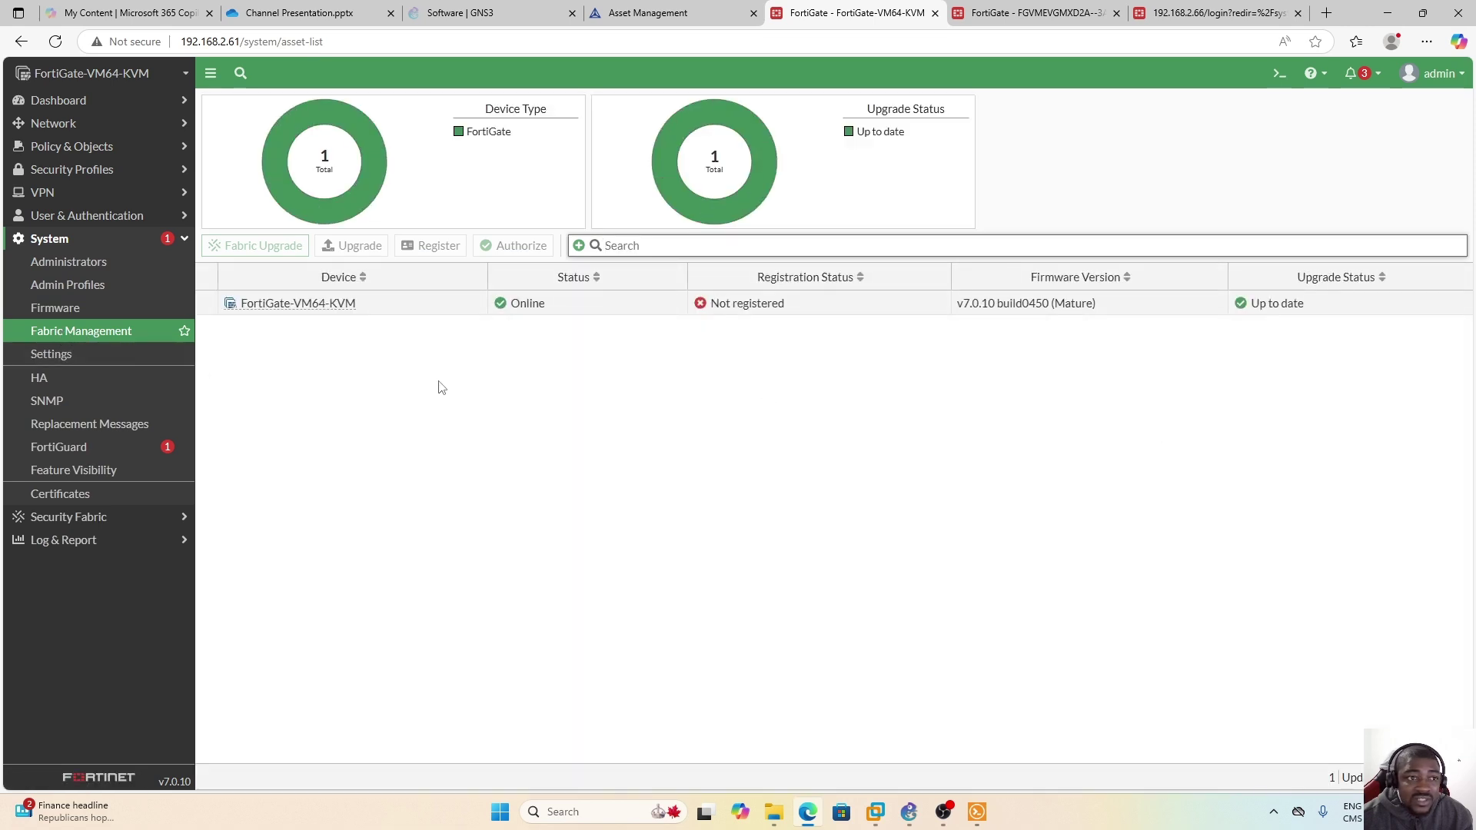
Review the KVM firewall's FortiGuard license page and its connection error, then open a new browser tab.
left_click(35, 454)
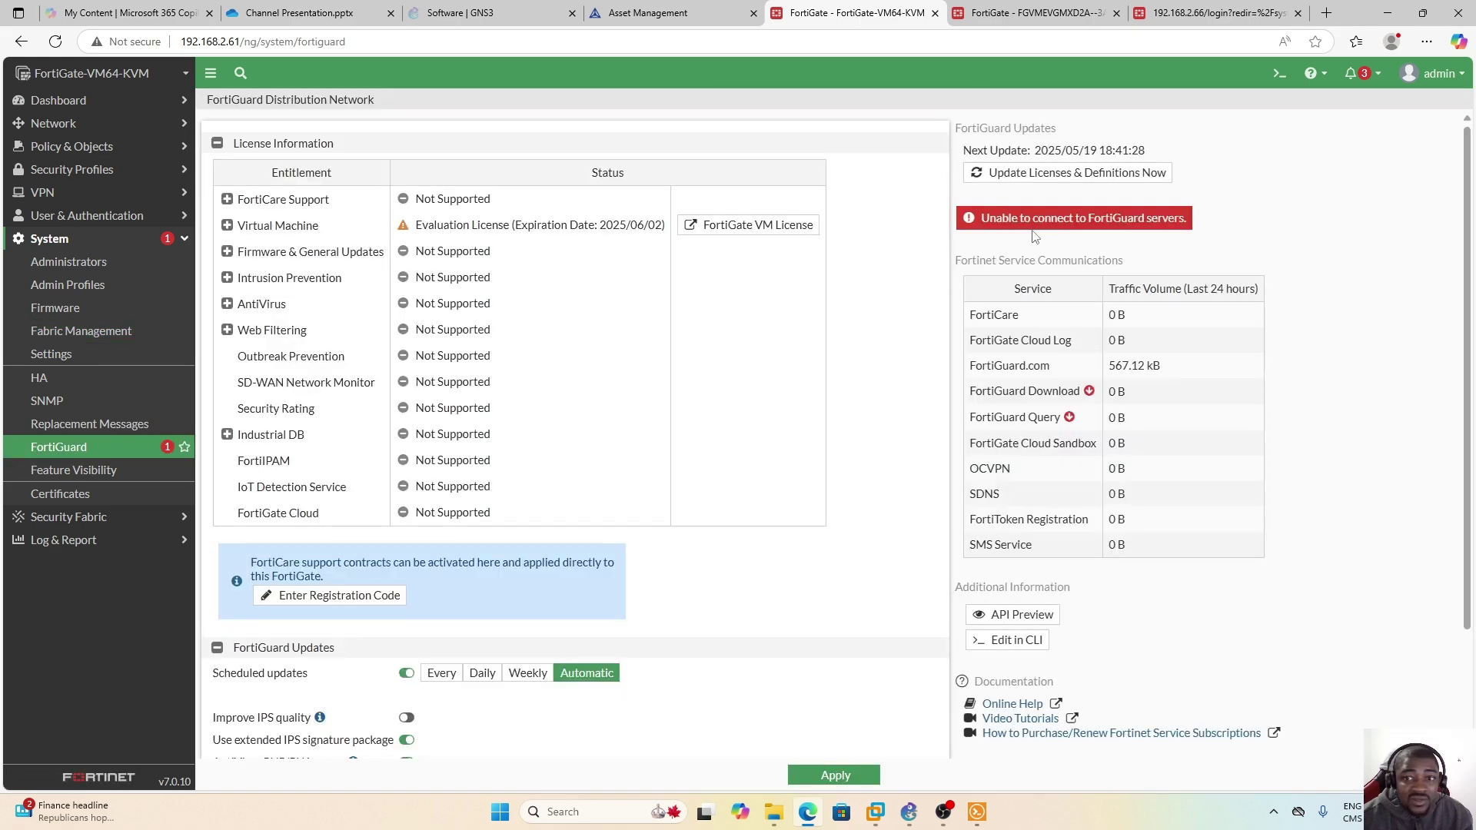
left_click_drag(981, 223, 1196, 224)
left_click(1196, 224)
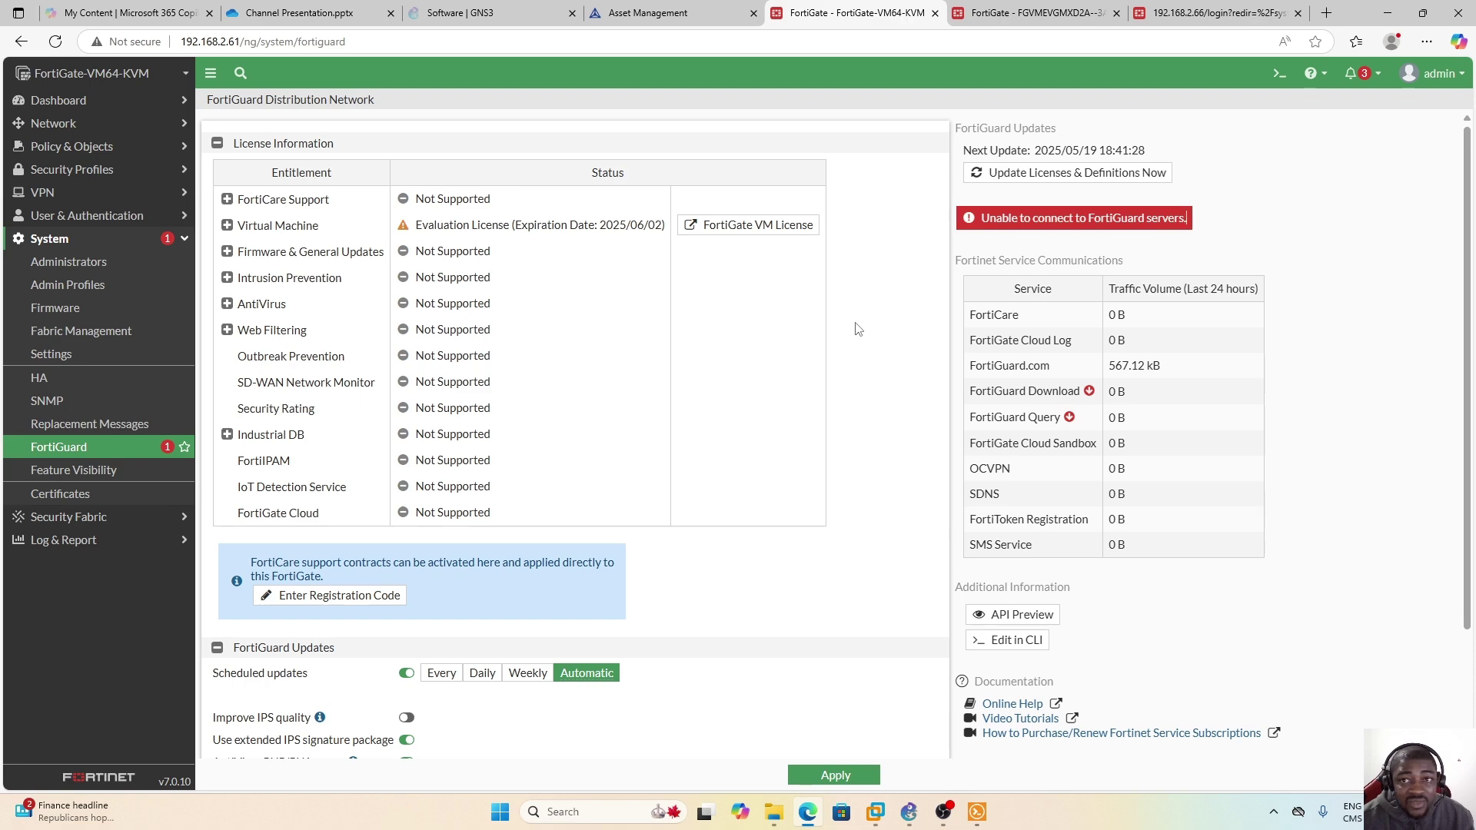
left_click(1037, 17)
left_click(884, 14)
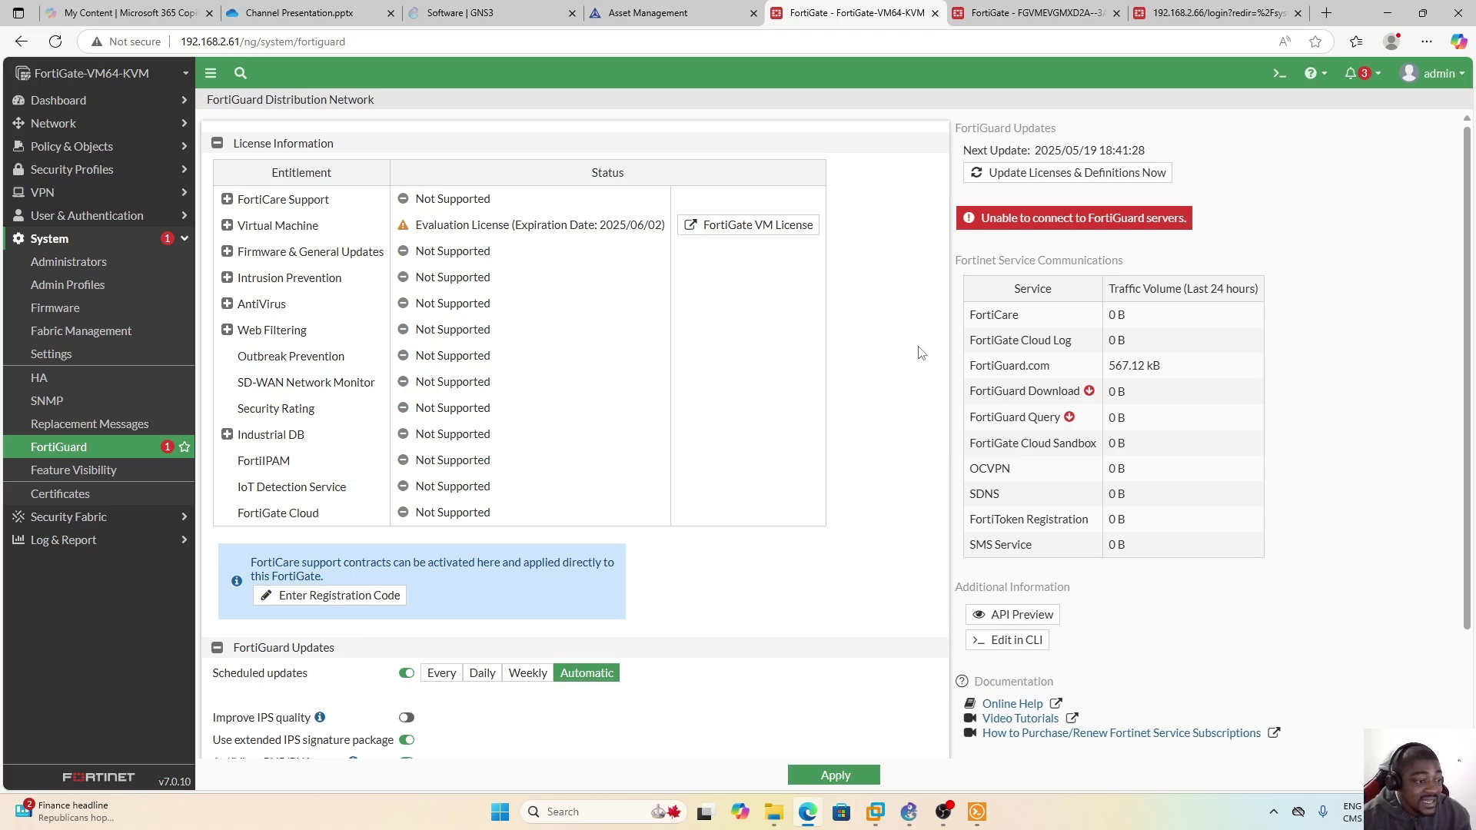
key("ctrl+t")
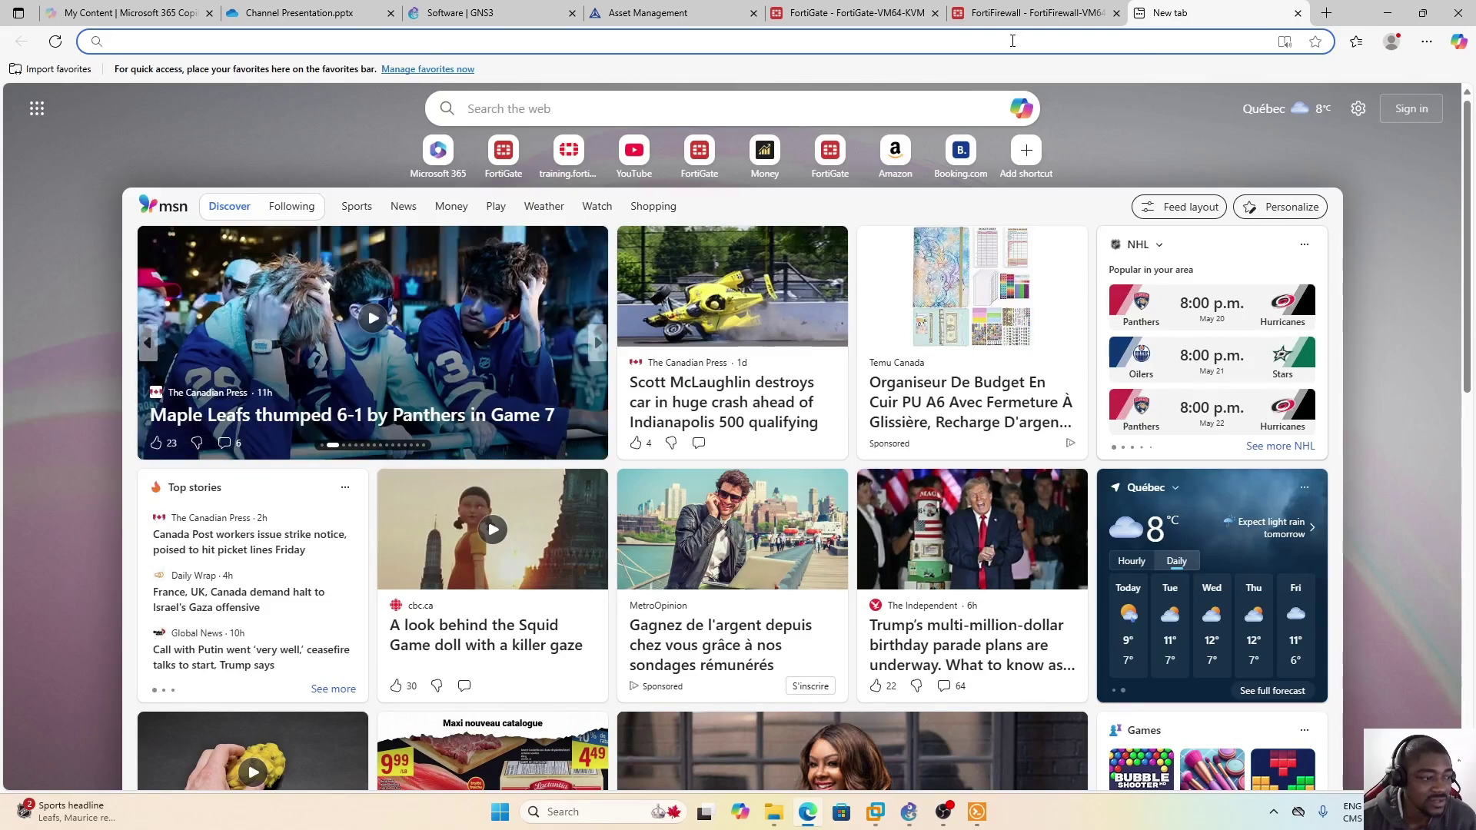
Browse to 192.168.2.66 and sign in to the FortiFirewall with the admin username and password.
left_click(1012, 41)
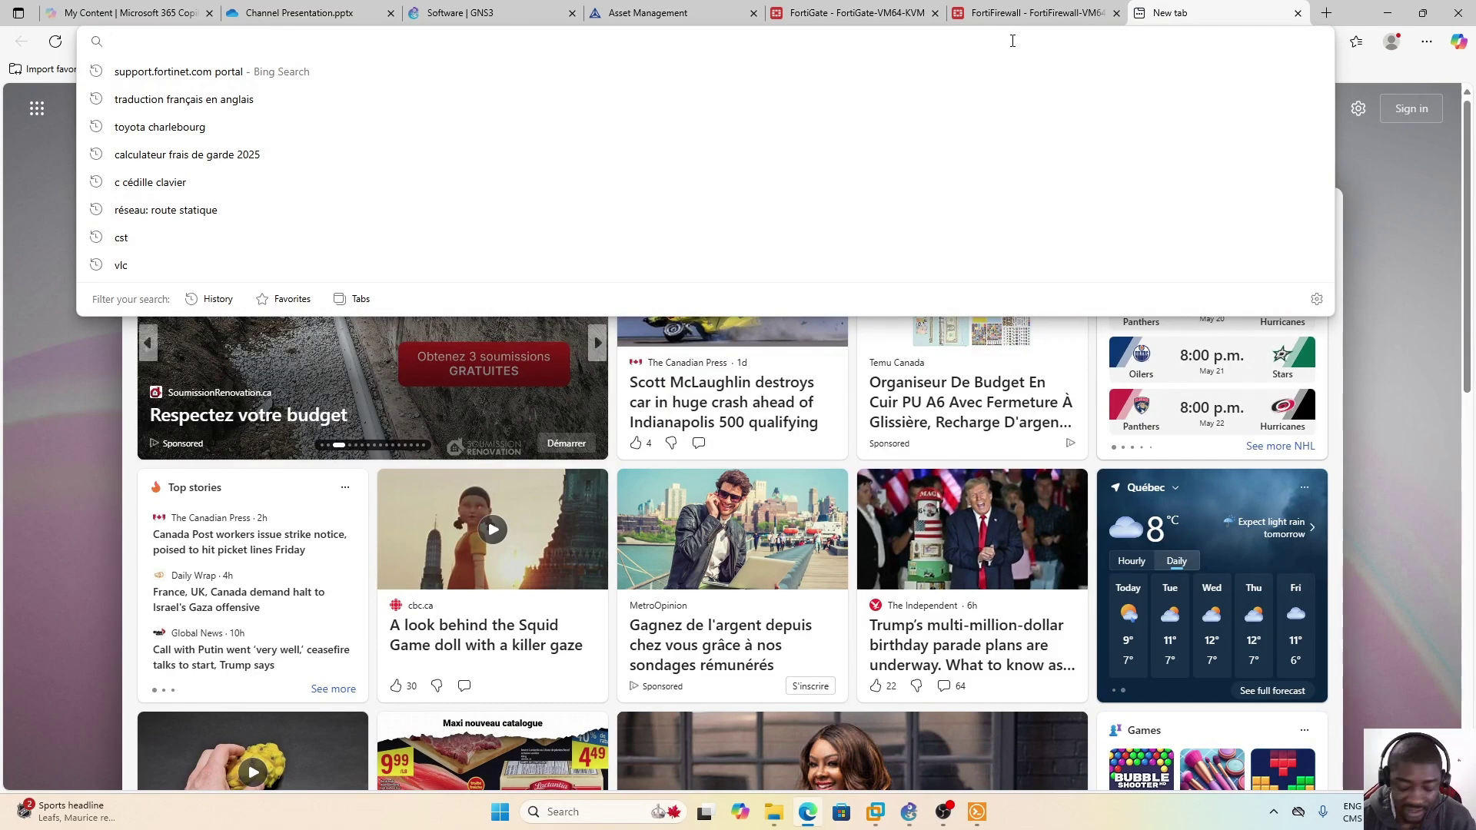
type("192.16")
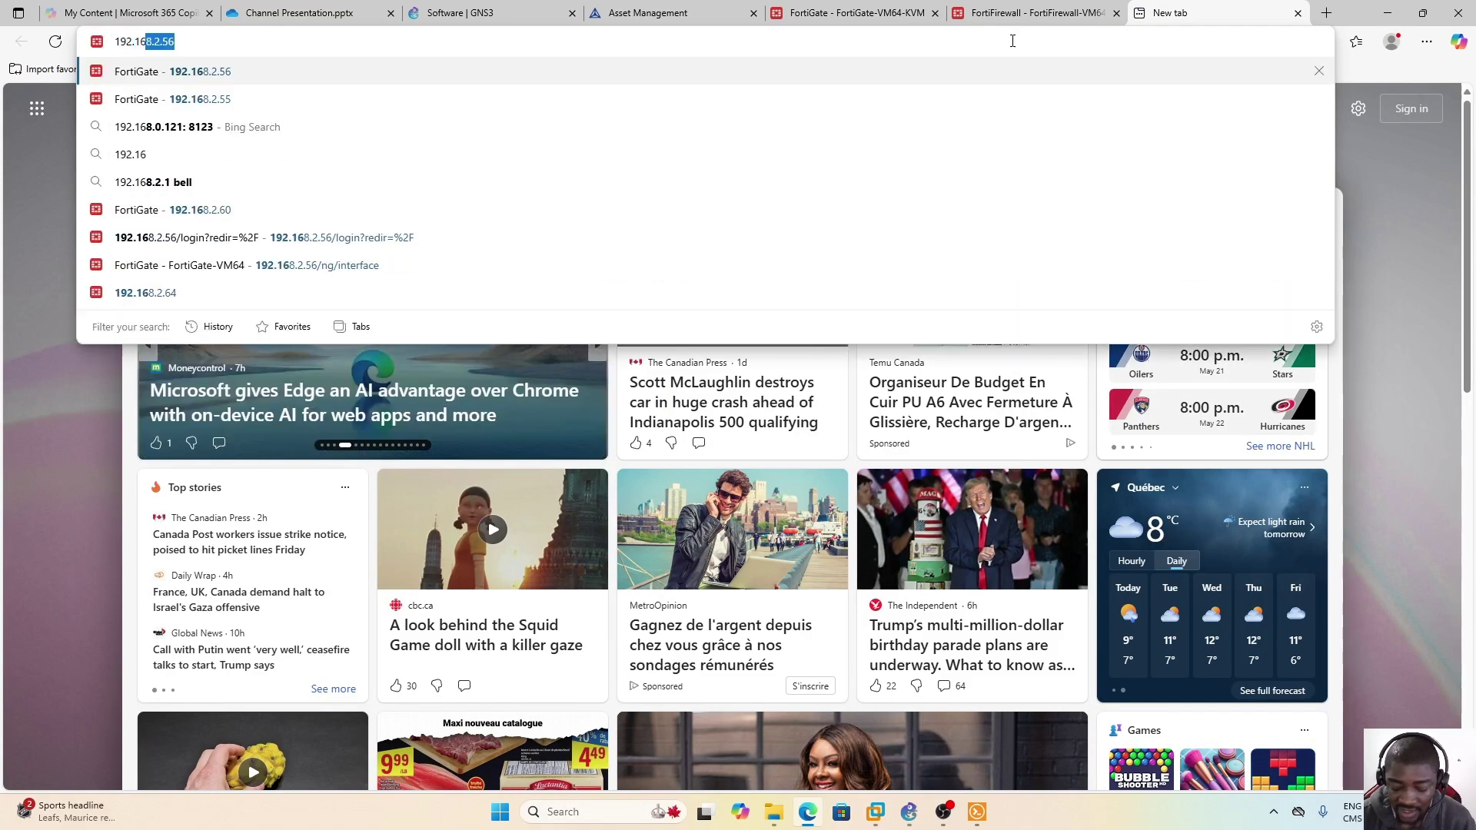
type("8.2.")
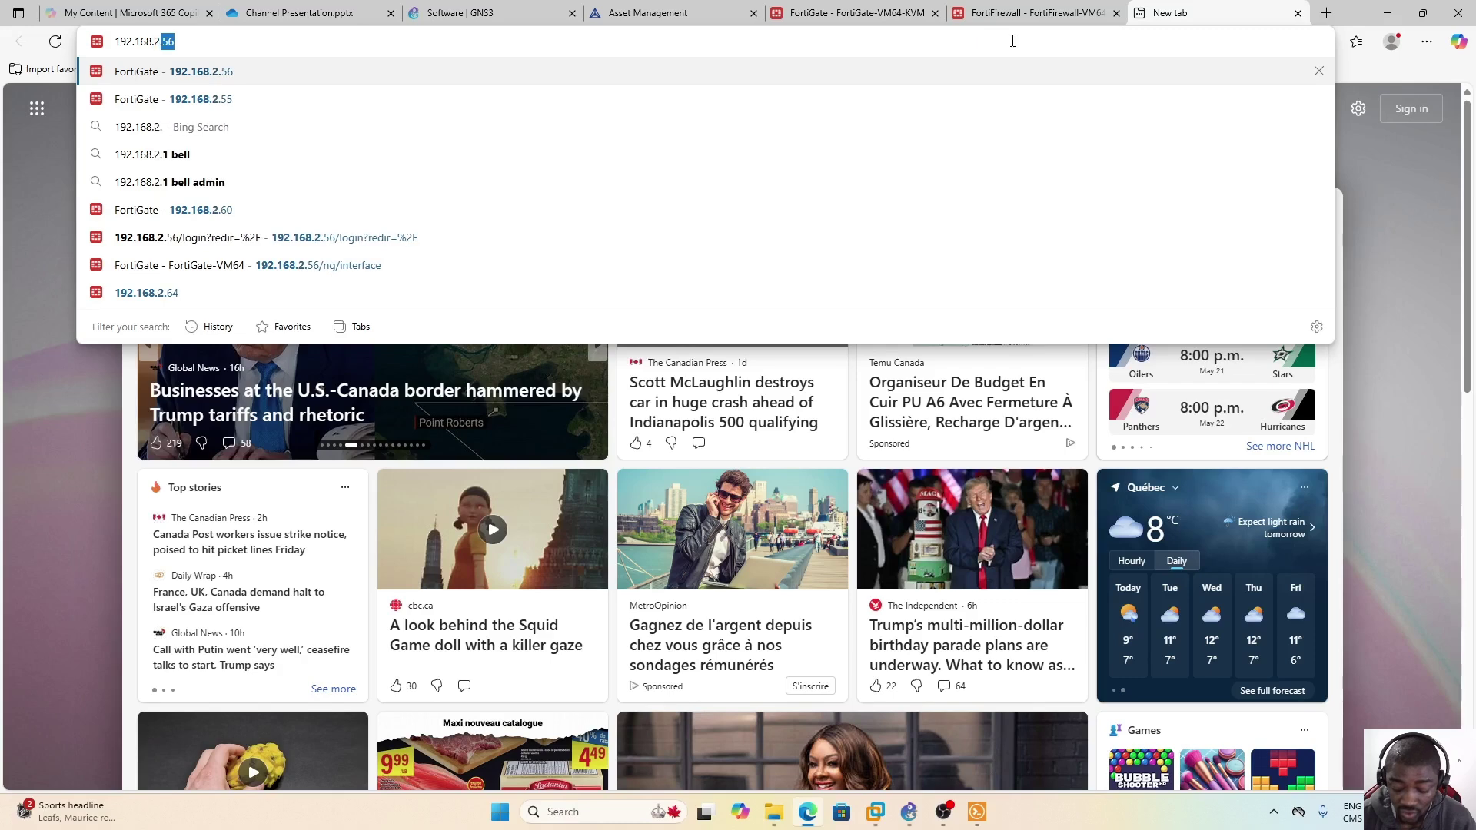
type("66")
key("Return")
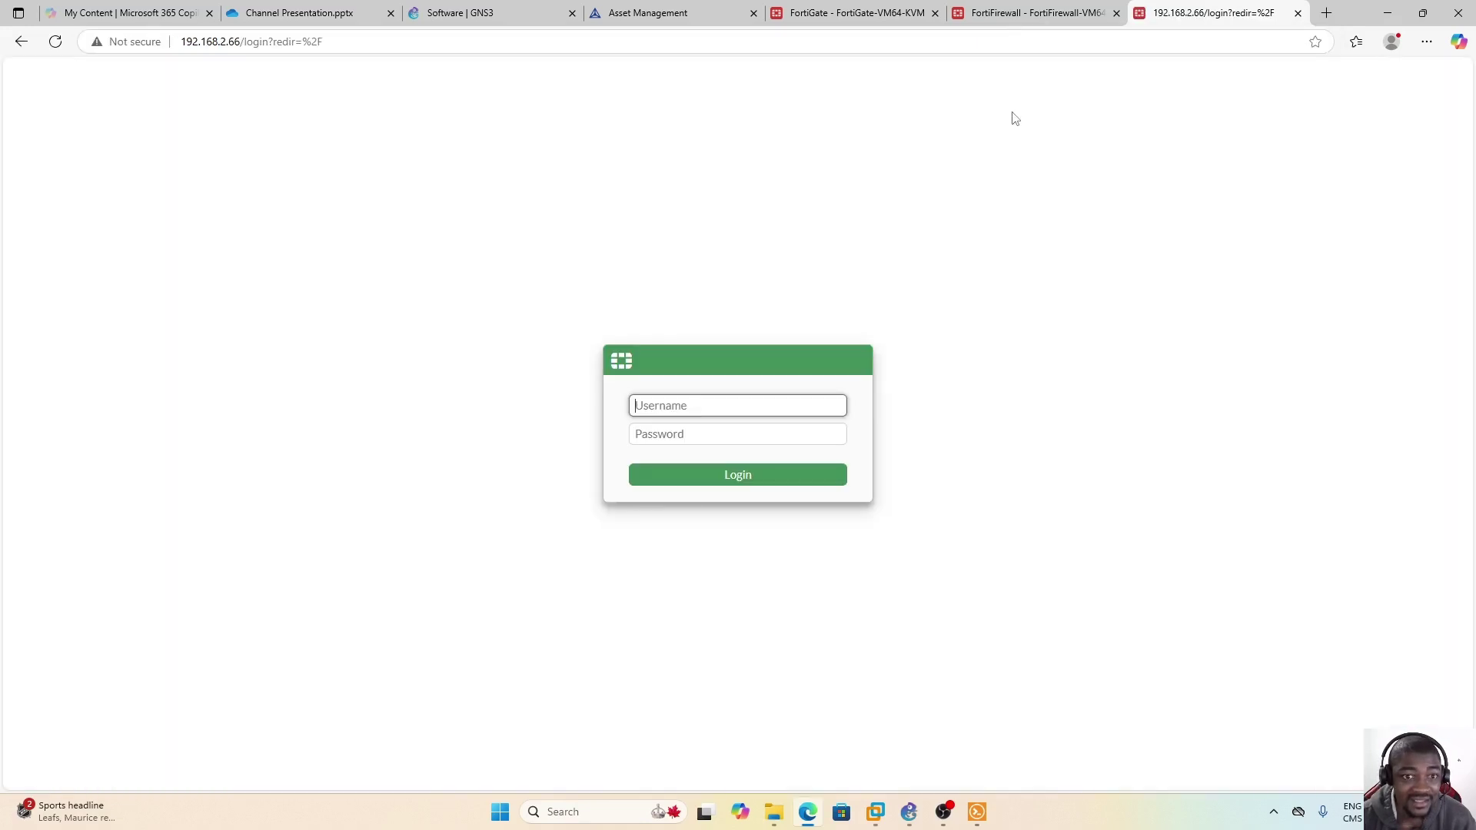
type("admin")
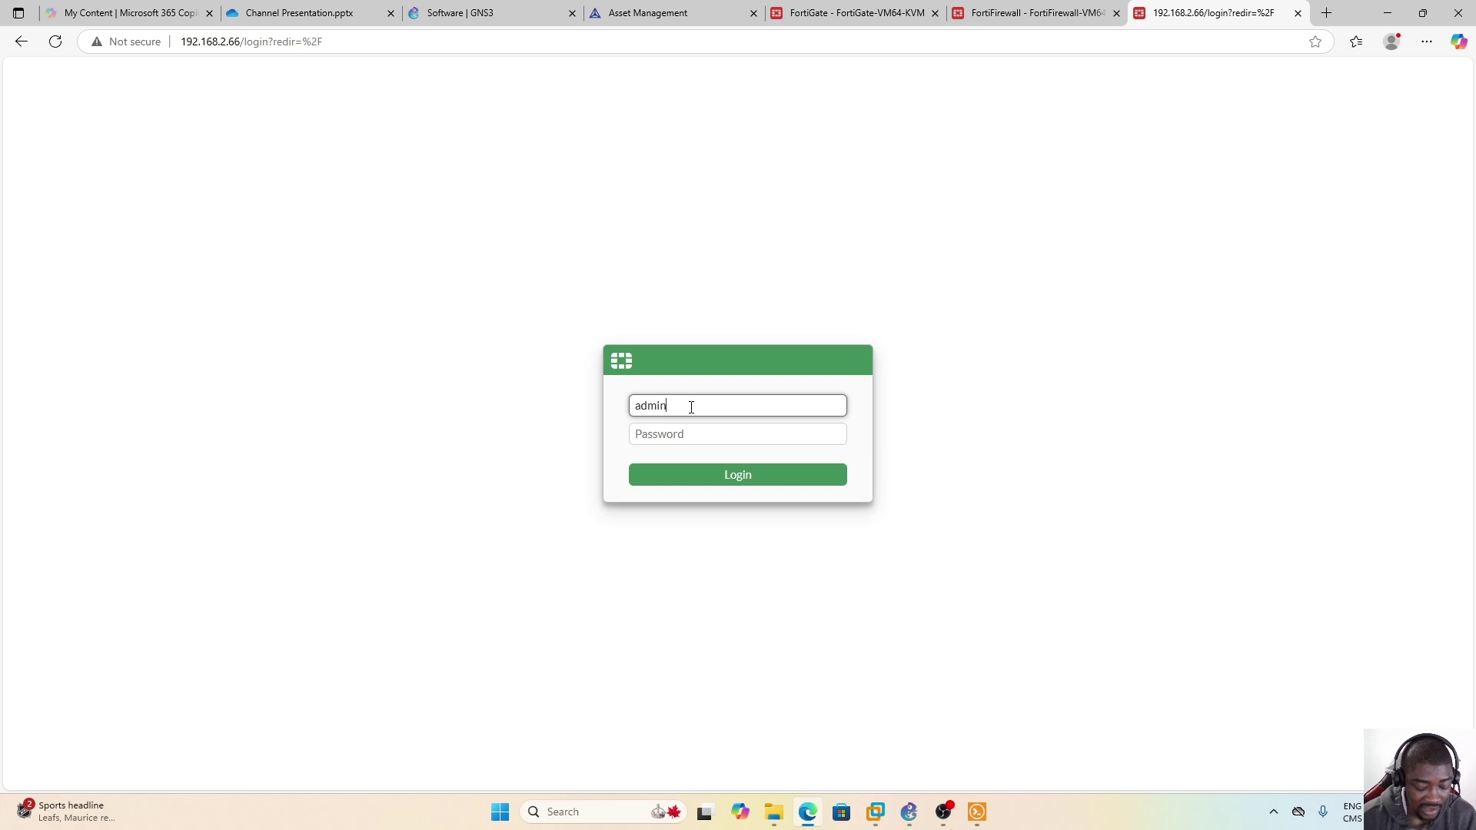
key("Tab")
type("a")
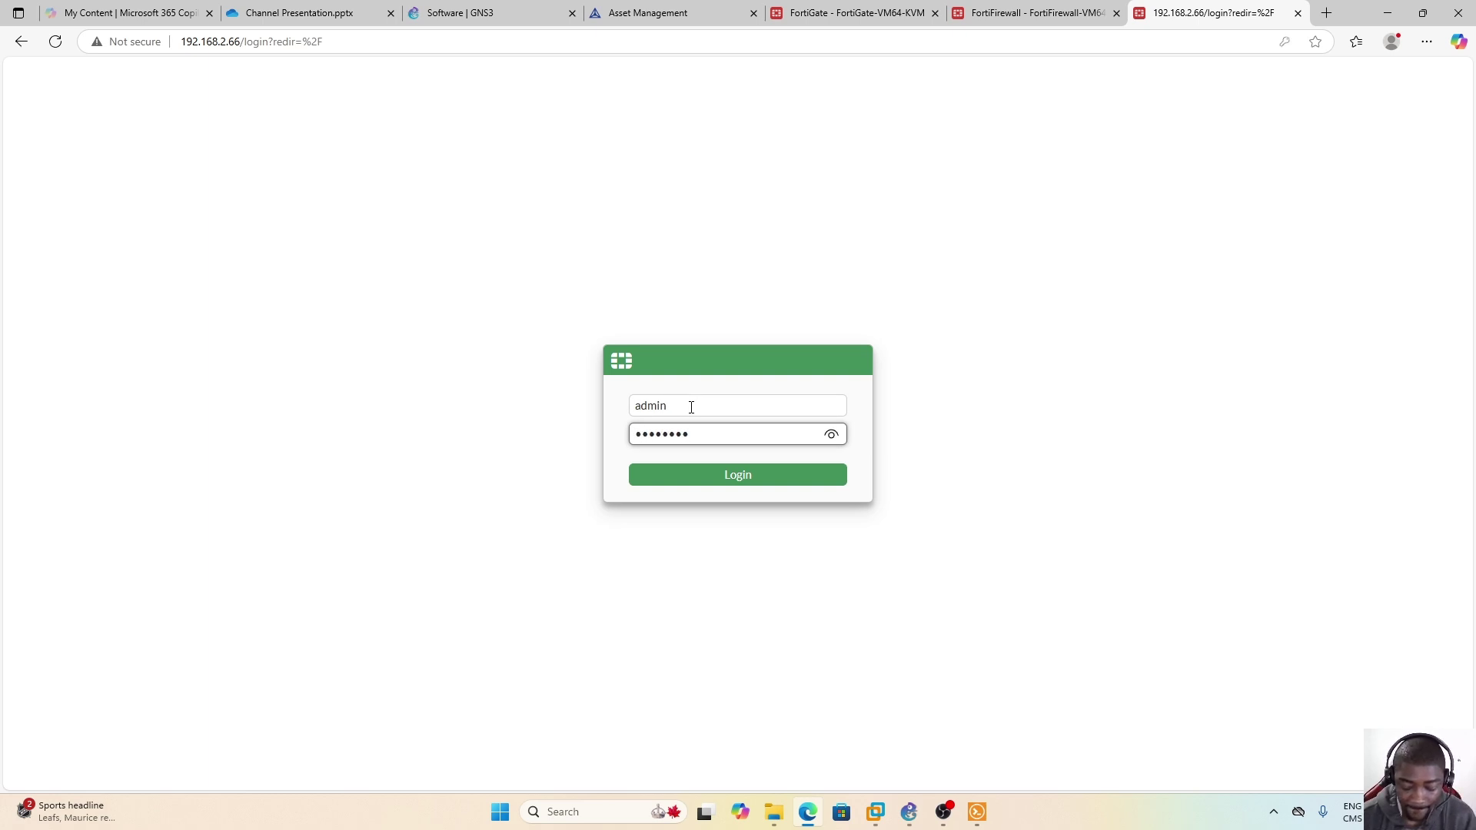
key("Return")
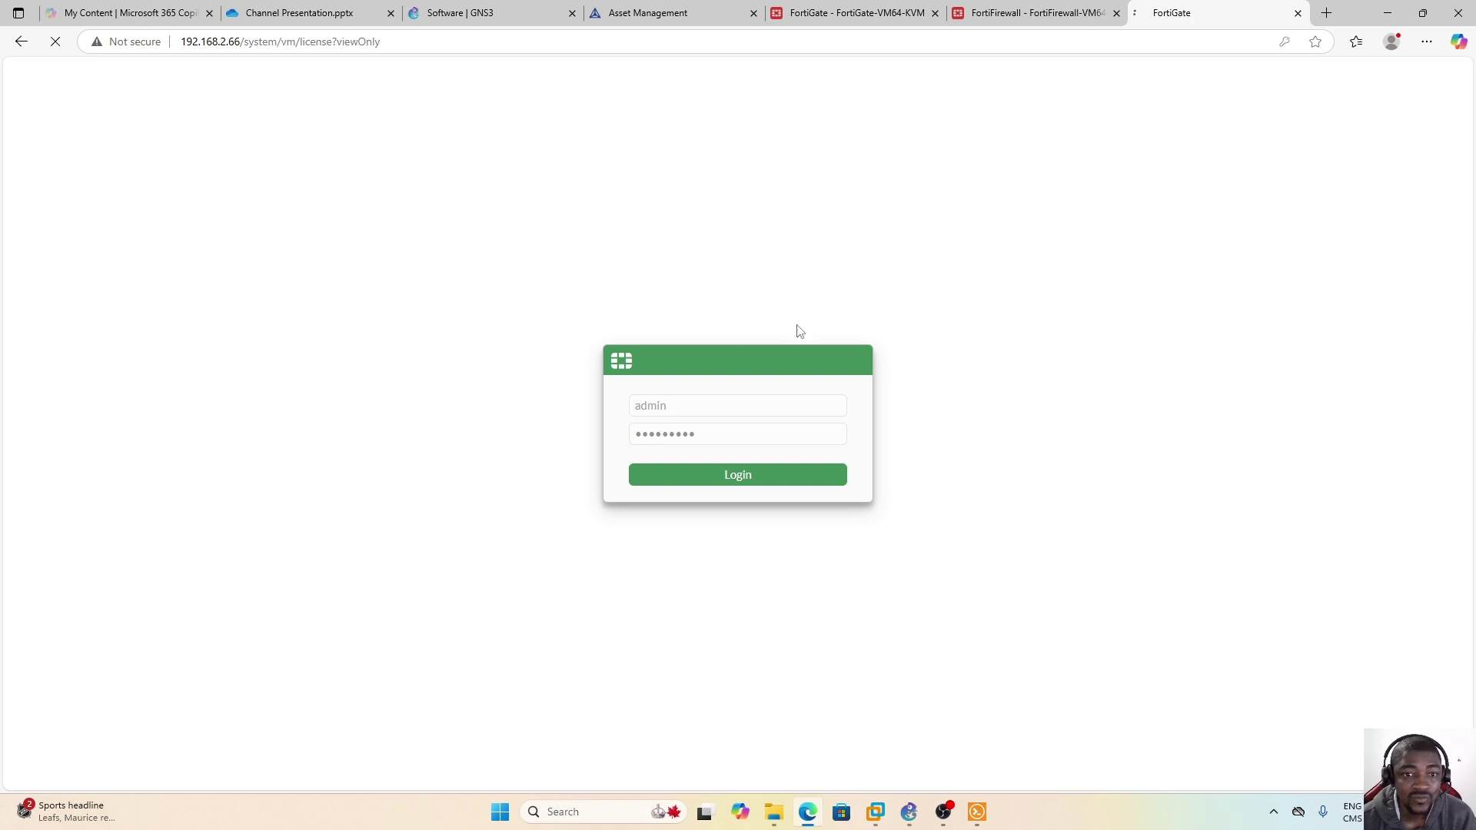
left_click(1312, 238)
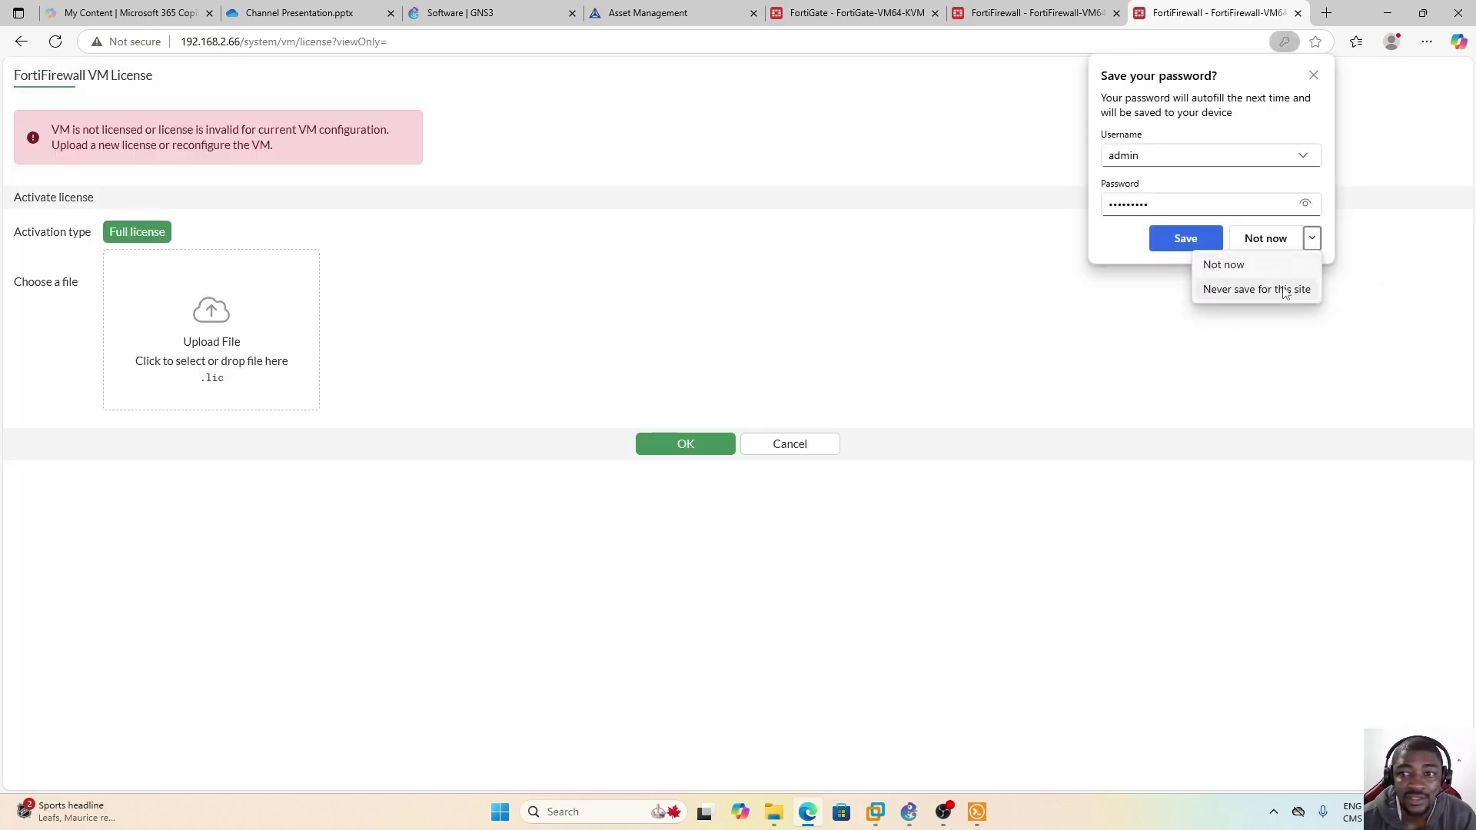
Choose Never save for this site in Edge's save-password prompt.
left_click(1255, 294)
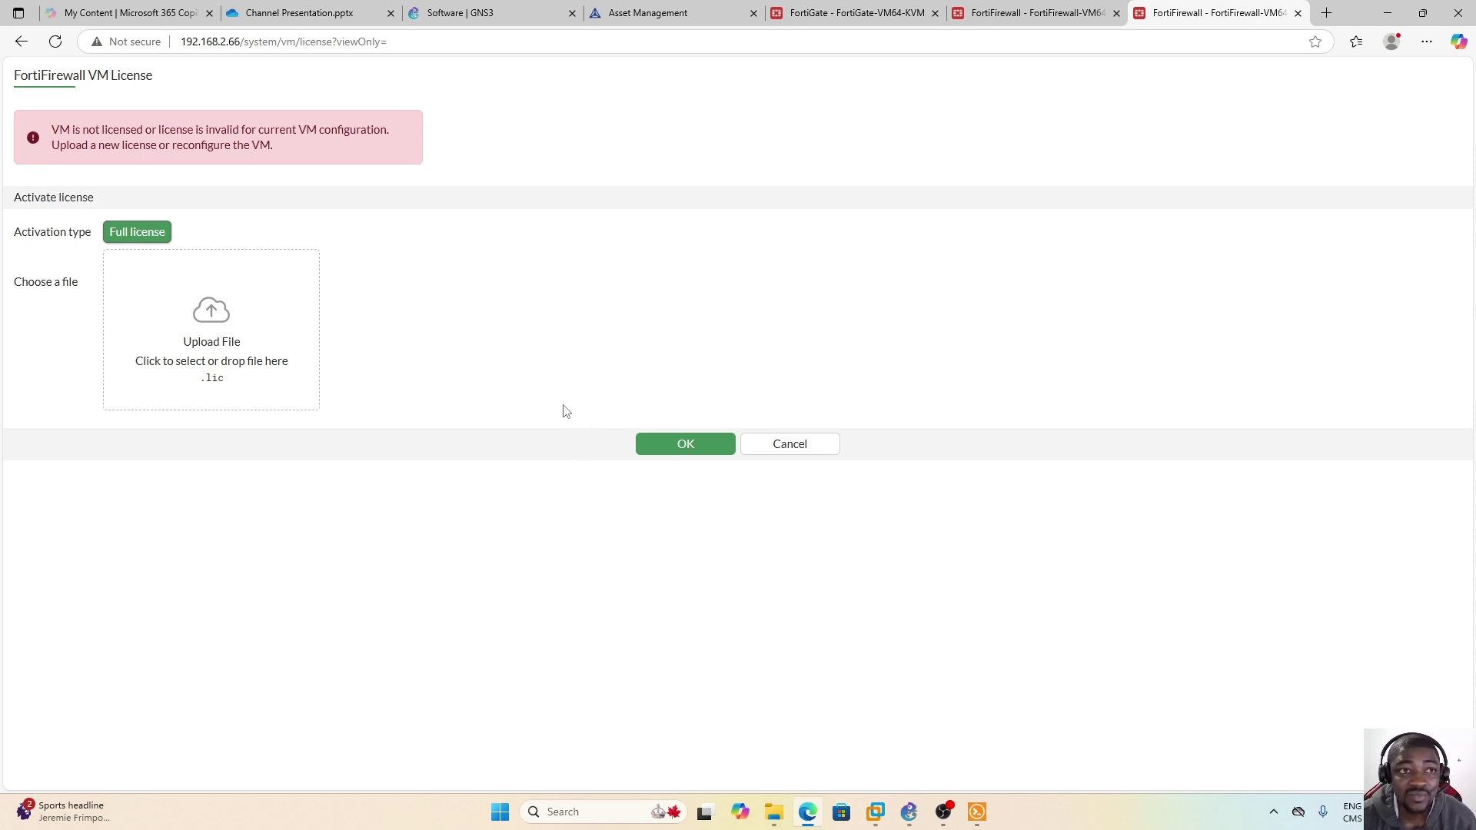
Present slide 37, 'Trial licenses in a test Lab.', from the Channel Presentation full screen.
left_click(312, 13)
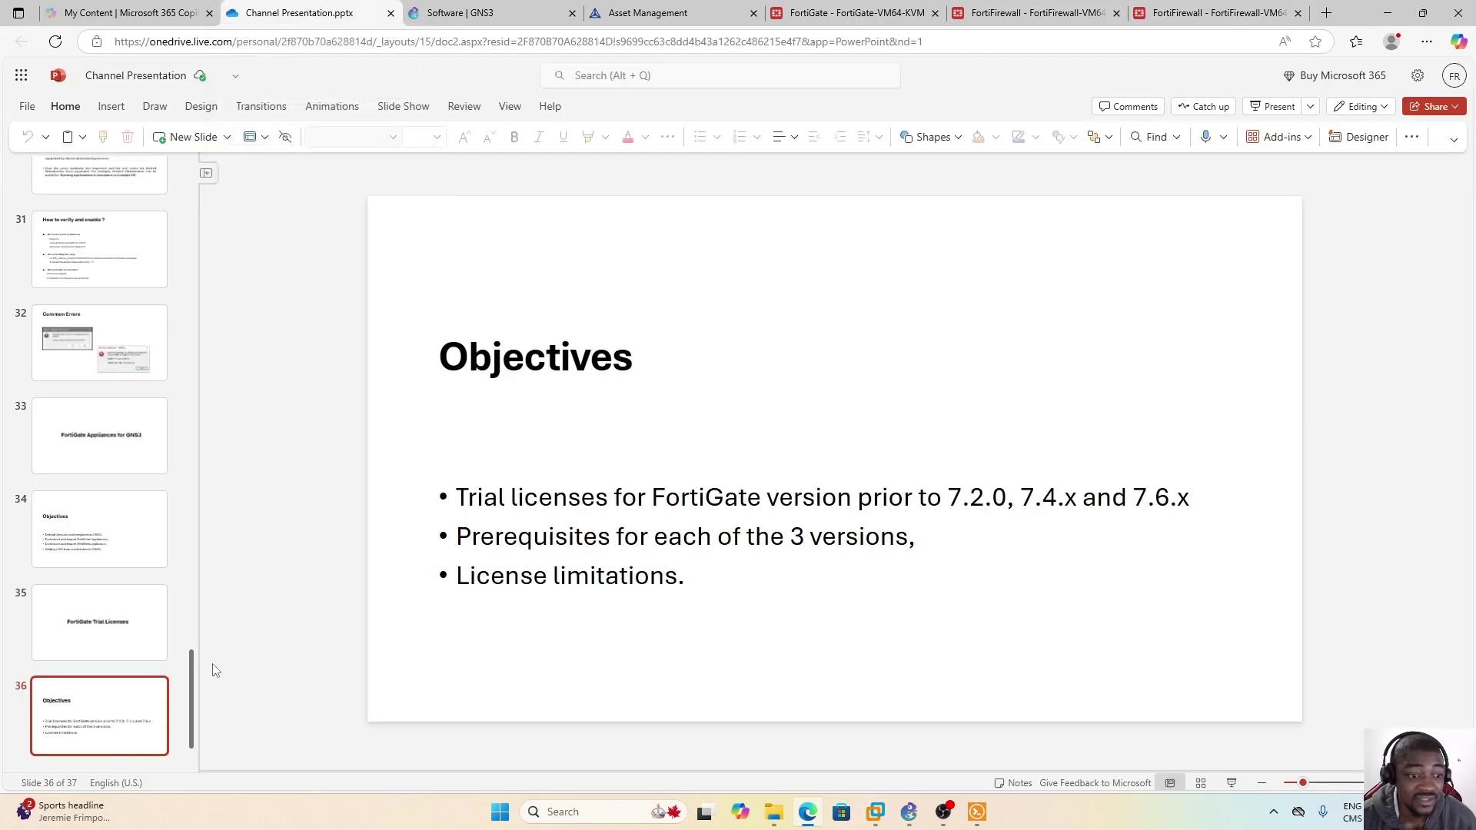
scroll(195, 690, "down", 2)
left_click(100, 714)
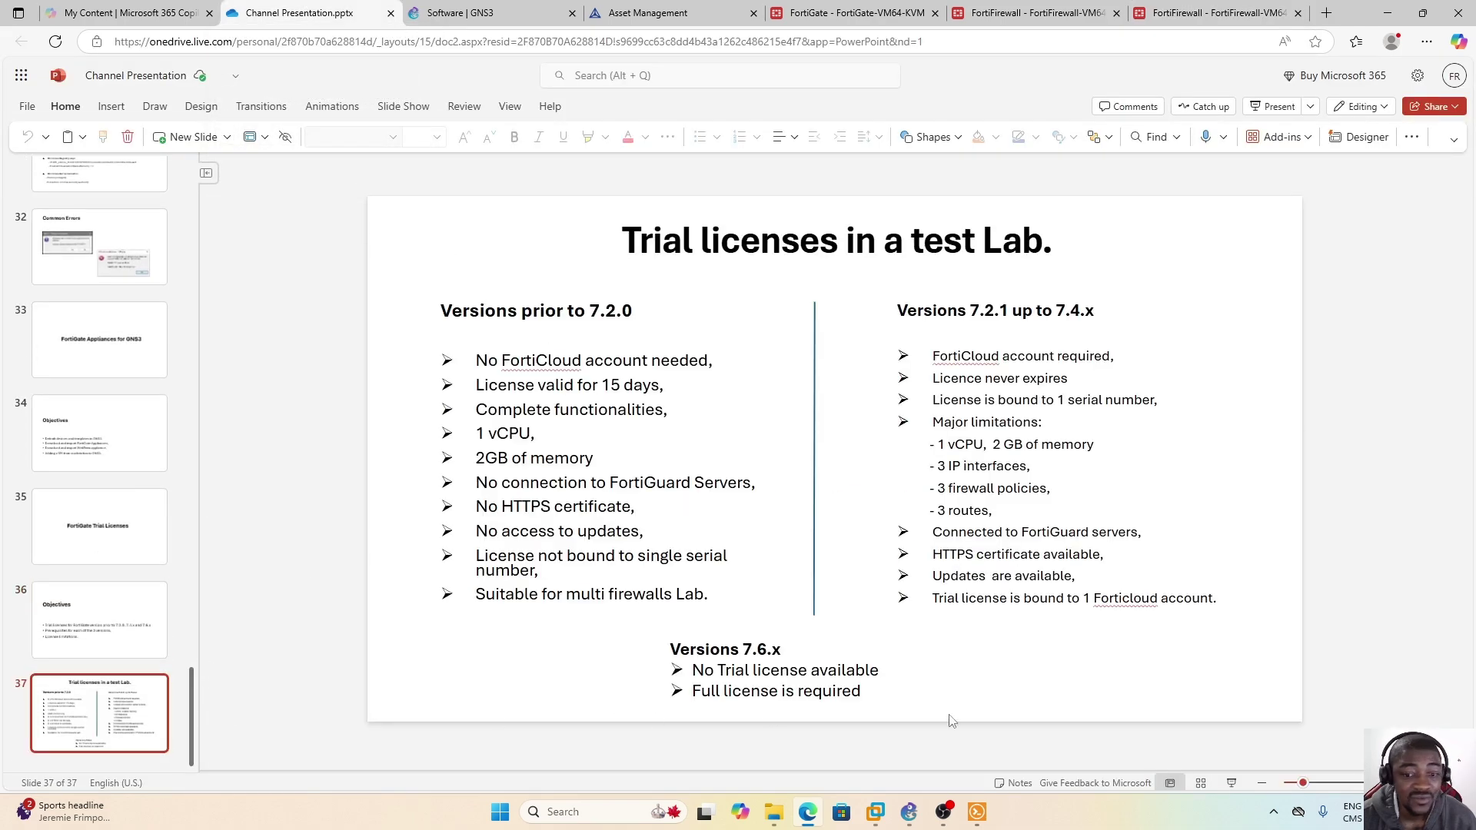
left_click(1232, 785)
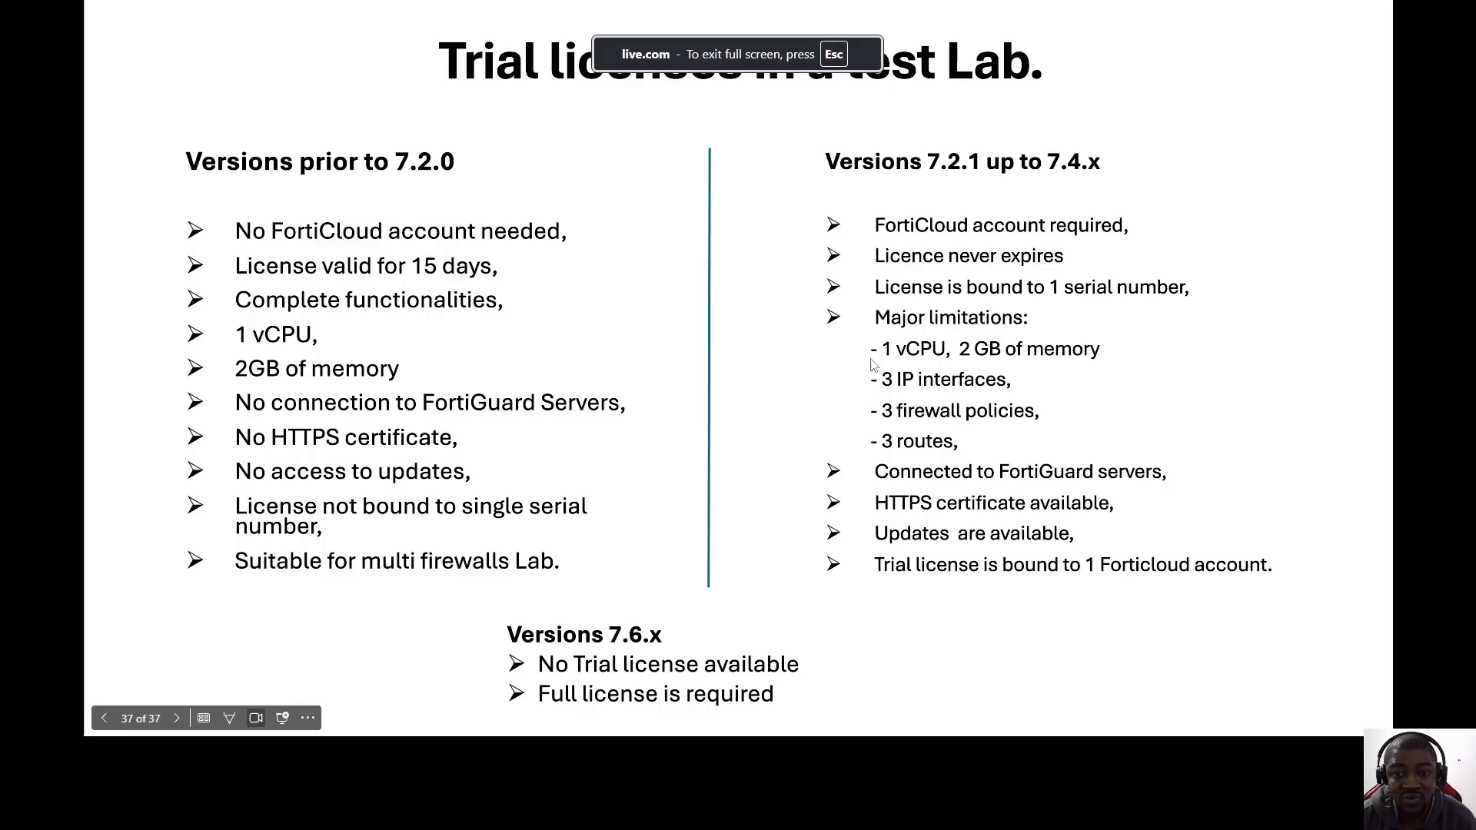